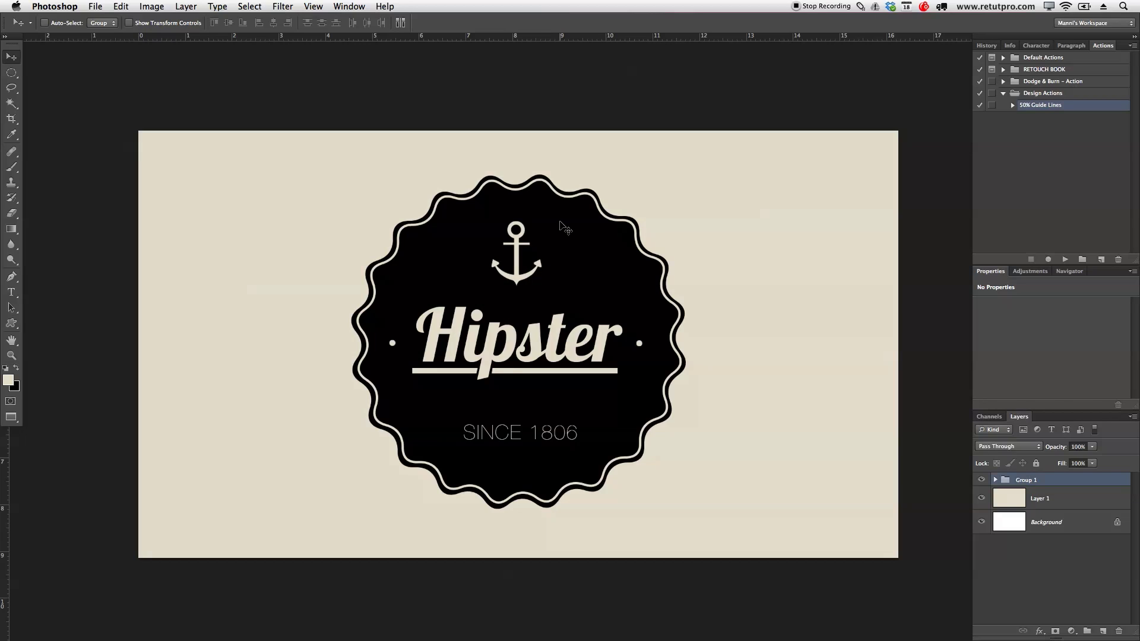
# Create a new document named Hipster from the 1920 px X 1080 px preset
pyautogui.click(96, 6)
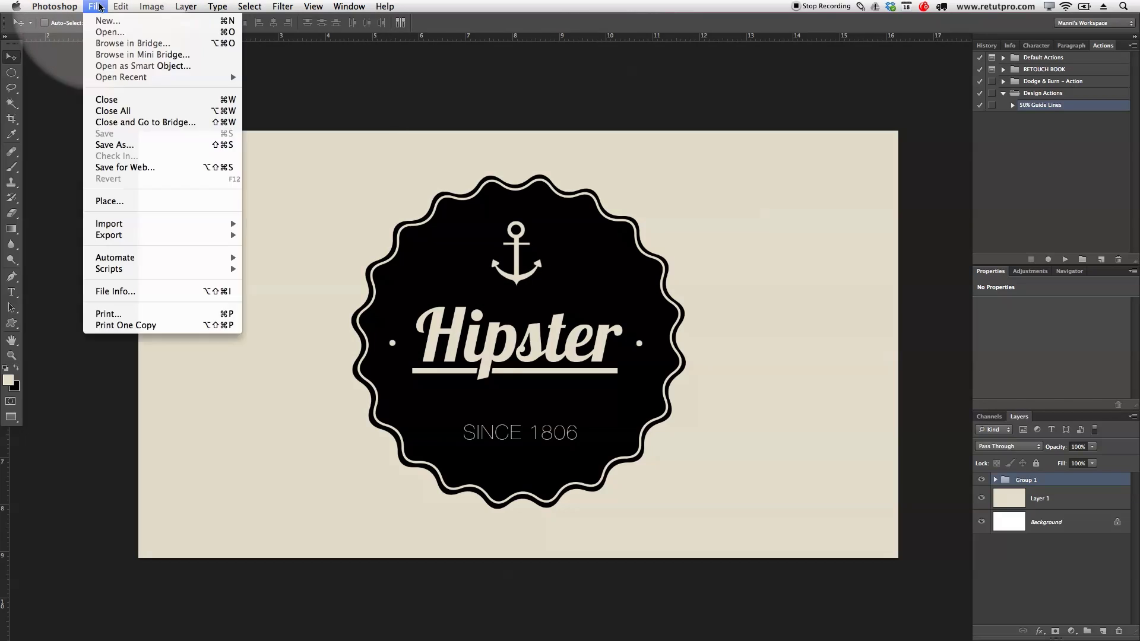
pyautogui.click(105, 21)
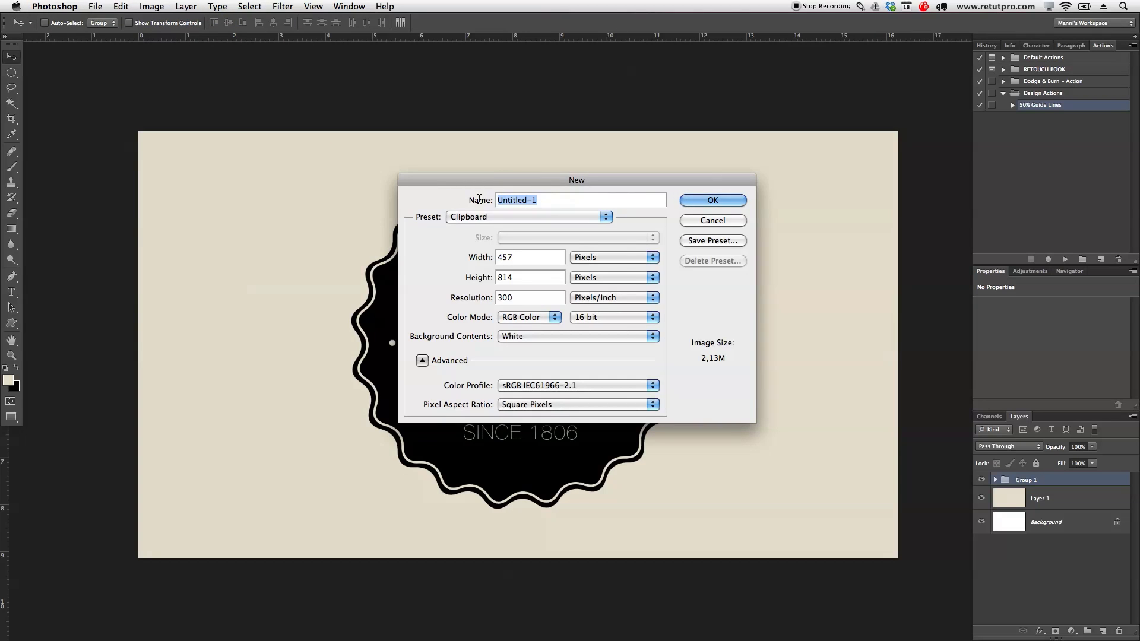
pyautogui.write('Hipster')
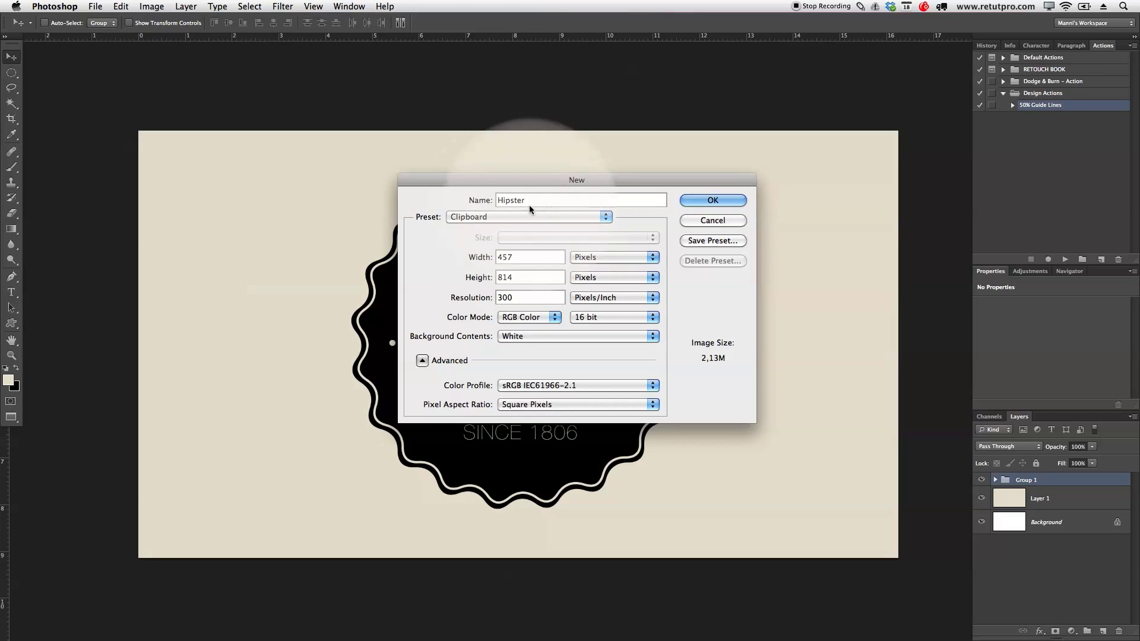
pyautogui.click(488, 223)
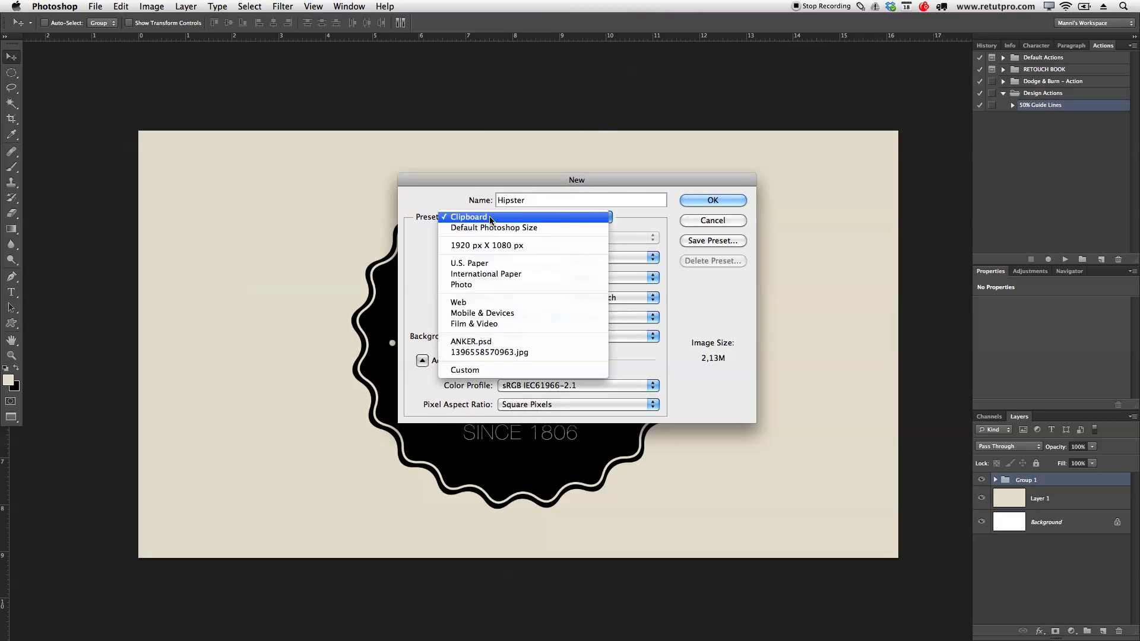
pyautogui.click(511, 246)
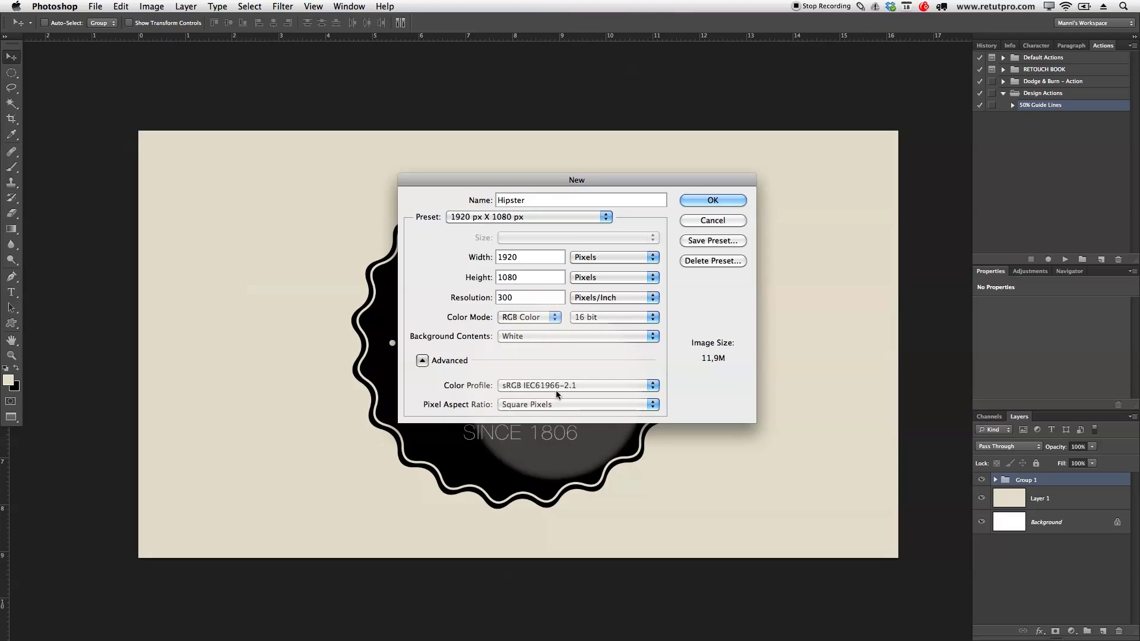
pyautogui.click(700, 201)
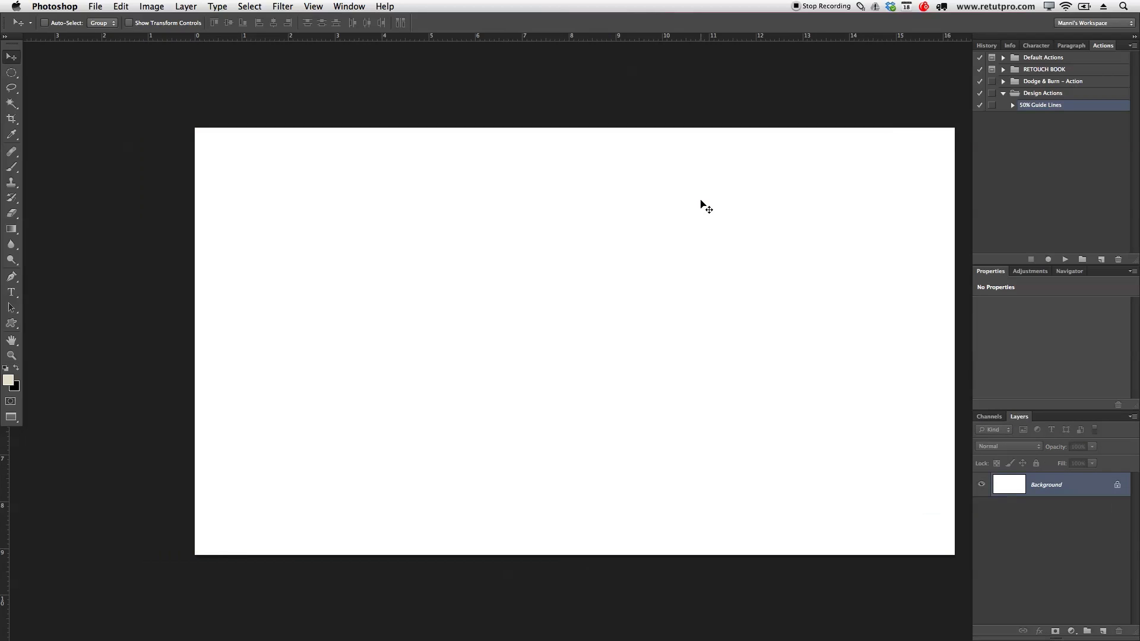
# Convert the locked background into a regular layer and name it Background
pyautogui.moveTo(730, 196); pyautogui.dragTo(691, 198)
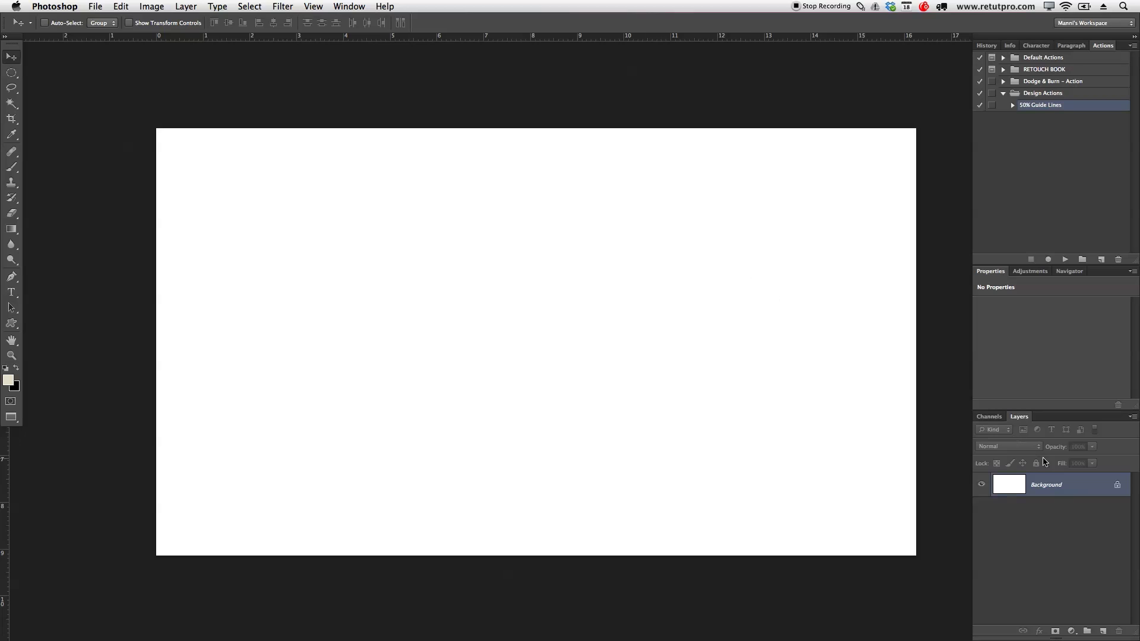
pyautogui.doubleClick(1046, 491)
pyautogui.press('Return')
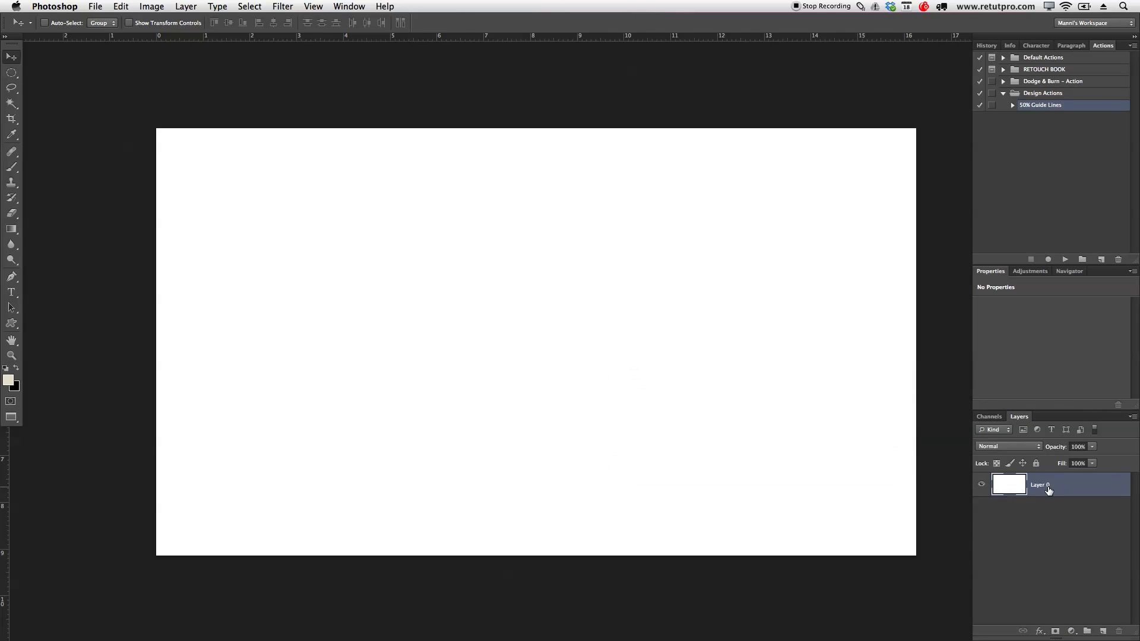
pyautogui.doubleClick(1044, 486)
pyautogui.write('Background')
pyautogui.press('Return')
# Select the whole canvas with the Rectangular Marquee, fill it with beige e2dbc9 and deselect
pyautogui.click(18, 73)
pyautogui.click(18, 73)
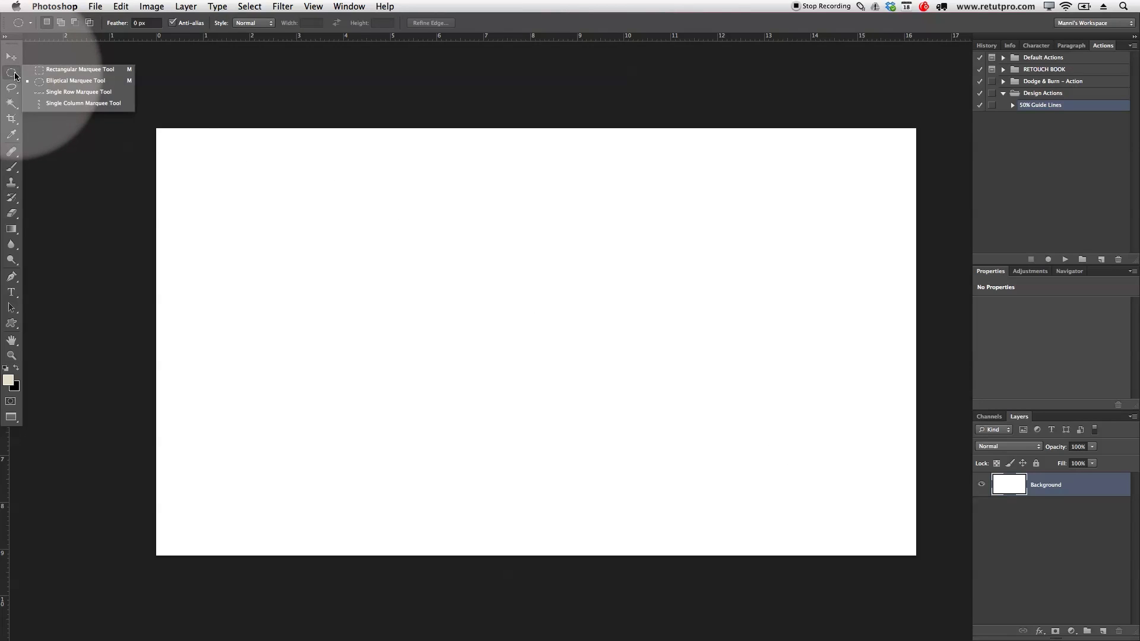
pyautogui.click(51, 69)
pyautogui.moveTo(136, 113); pyautogui.dragTo(961, 575)
pyautogui.moveTo(671, 197); pyautogui.dragTo(650, 218)
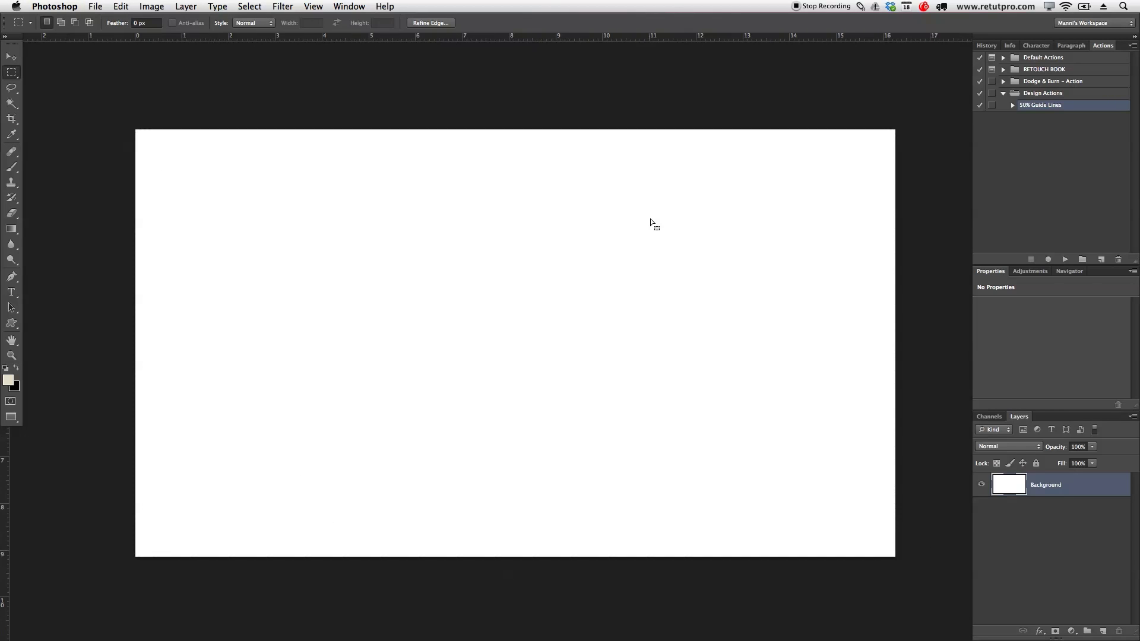
pyautogui.rightClick(701, 254)
pyautogui.click(740, 403)
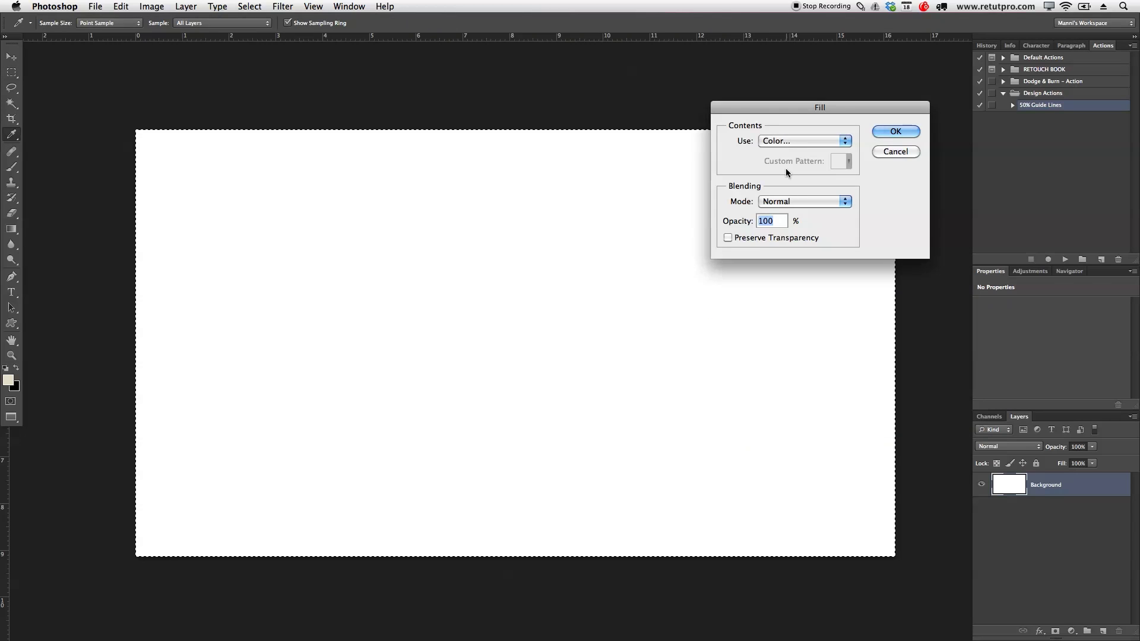
pyautogui.click(785, 141)
pyautogui.click(784, 142)
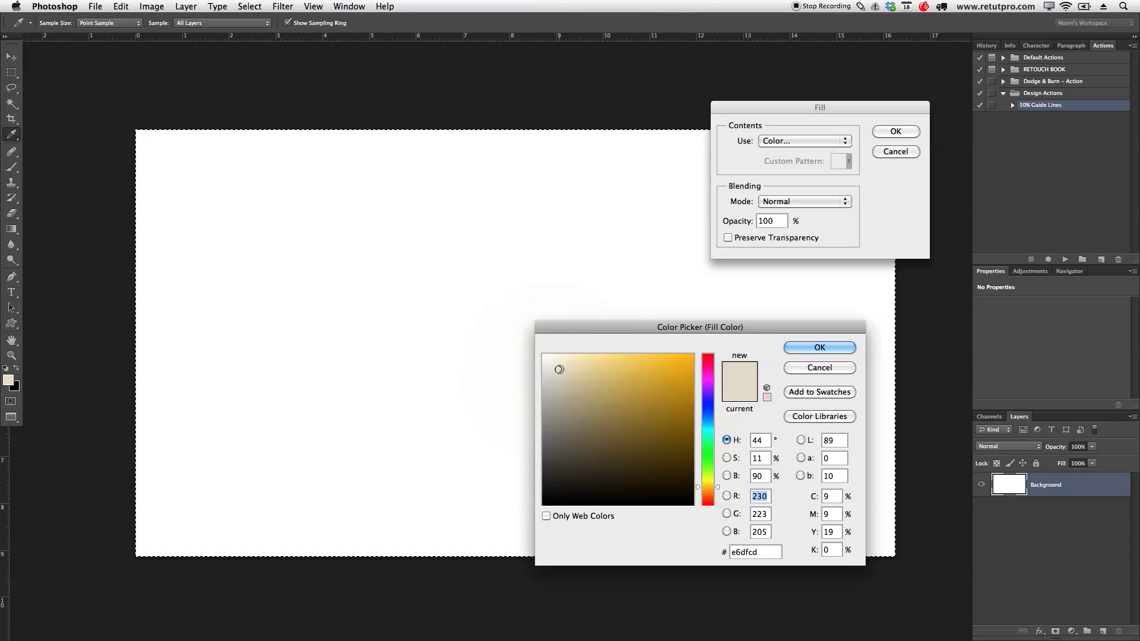
pyautogui.click(559, 372)
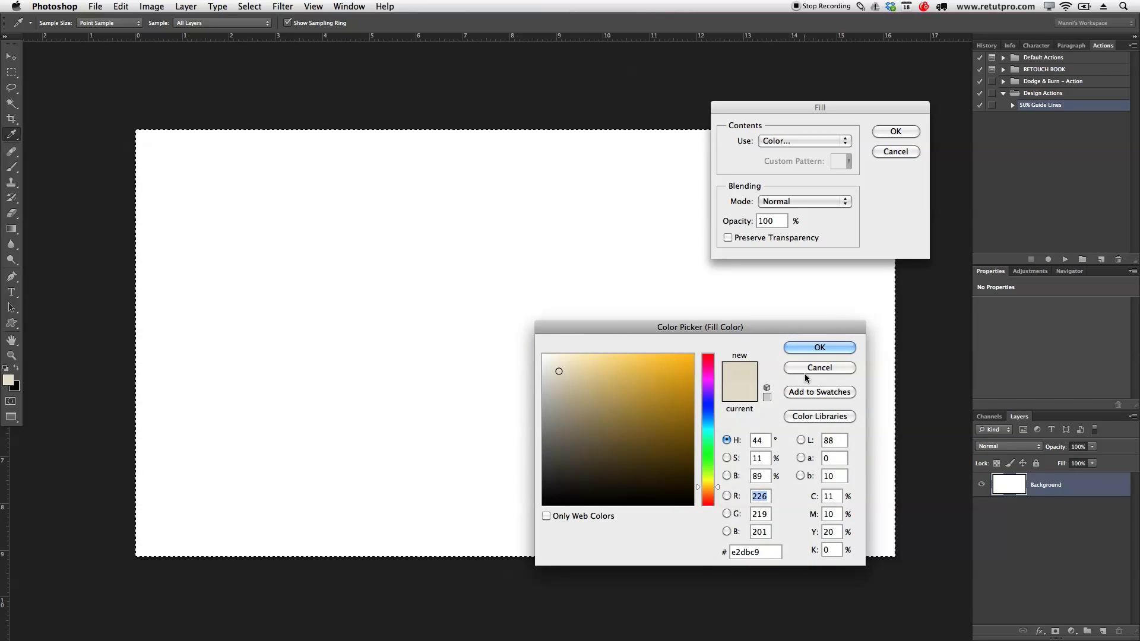
pyautogui.click(814, 347)
pyautogui.click(887, 131)
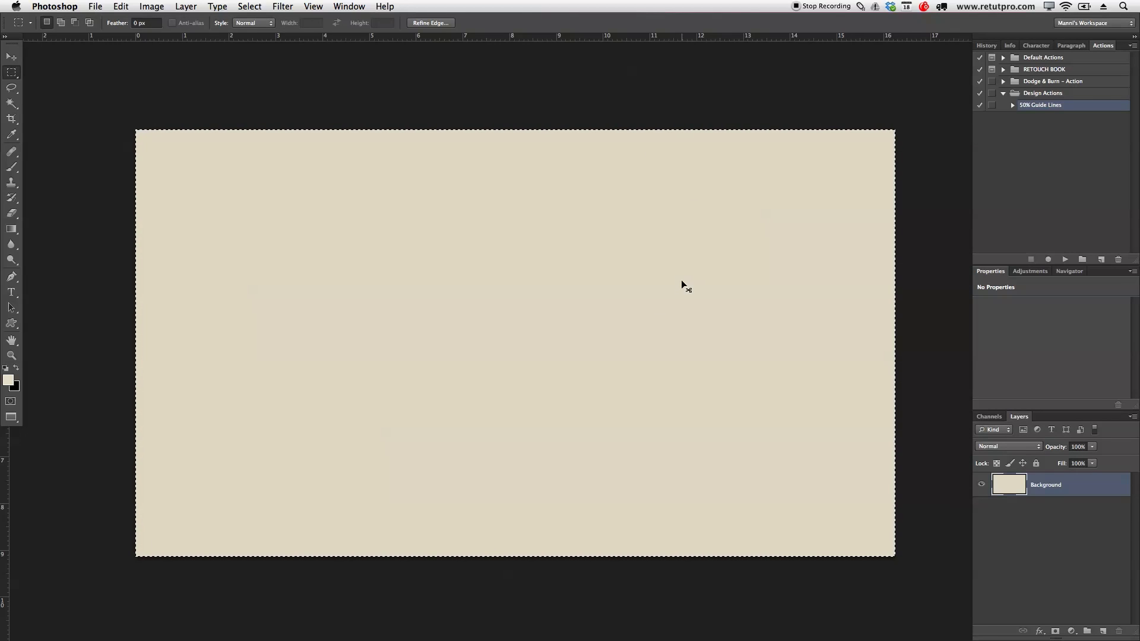
pyautogui.press('super+d')
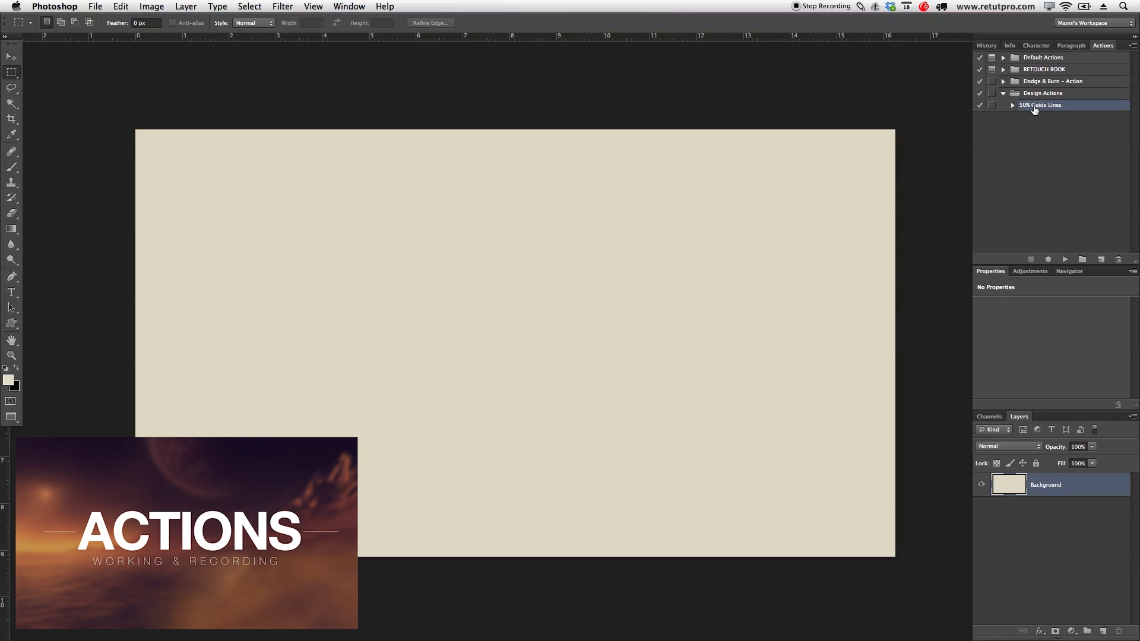
# Run the 50% Guide Lines action and draw a wavy-edged round custom shape about 786 px wide and high around the guide intersection
pyautogui.click(1064, 259)
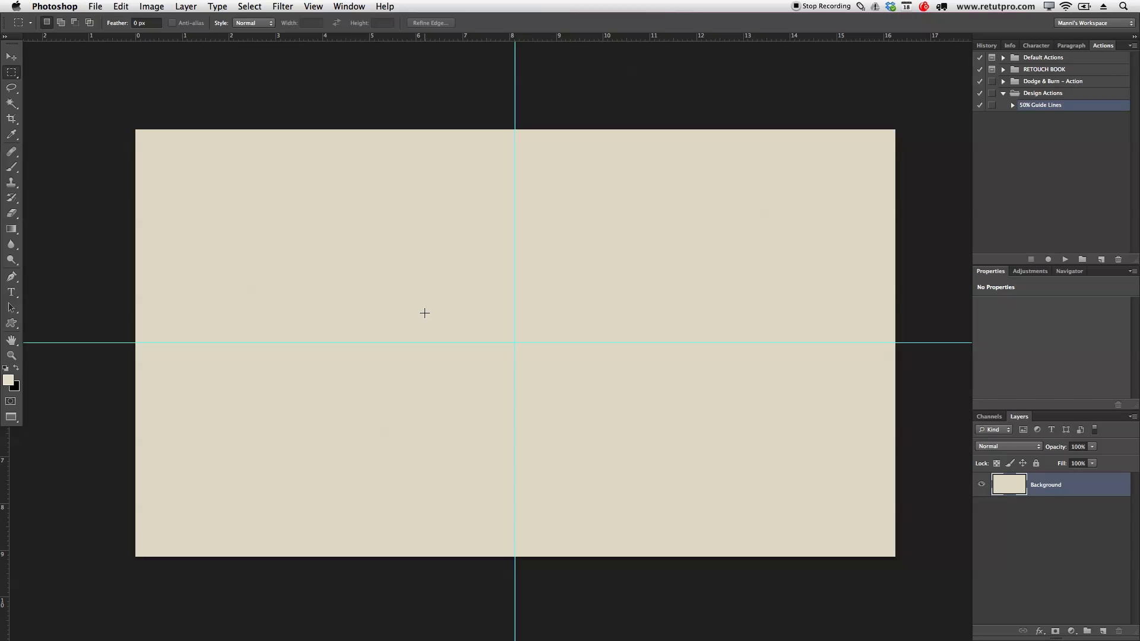
pyautogui.click(17, 326)
pyautogui.click(16, 326)
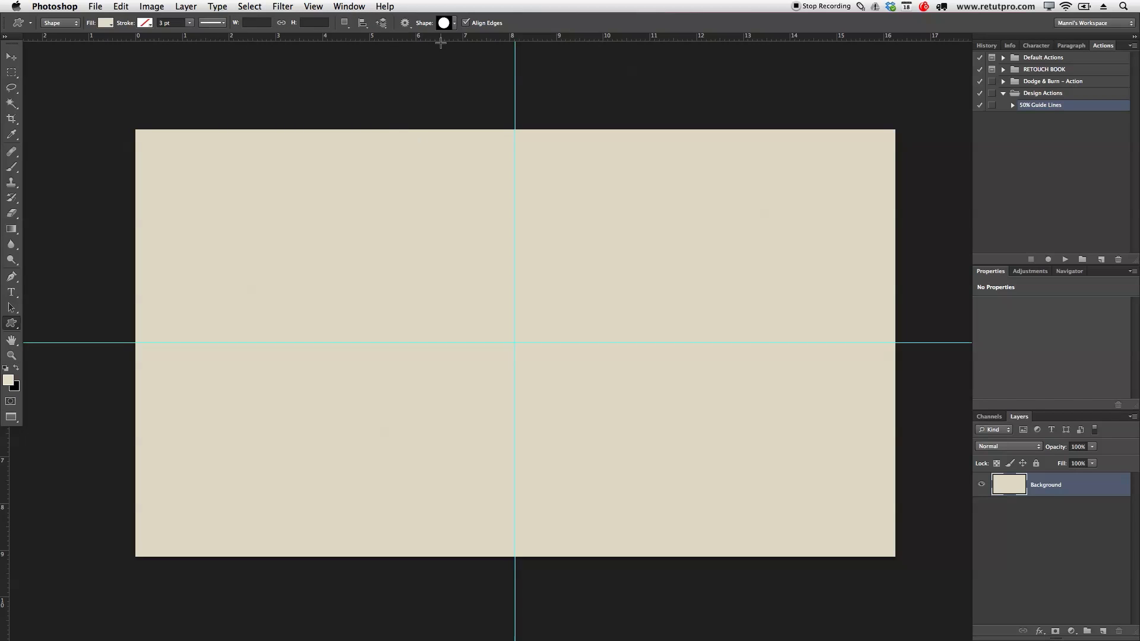
pyautogui.click(455, 24)
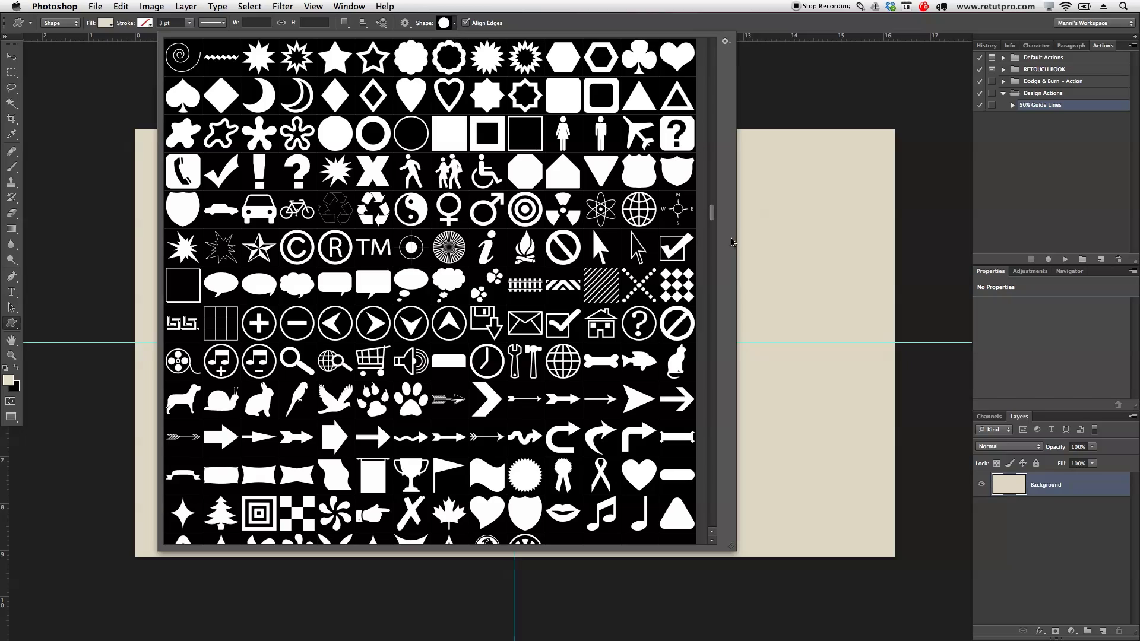
pyautogui.moveTo(715, 224); pyautogui.dragTo(723, 531)
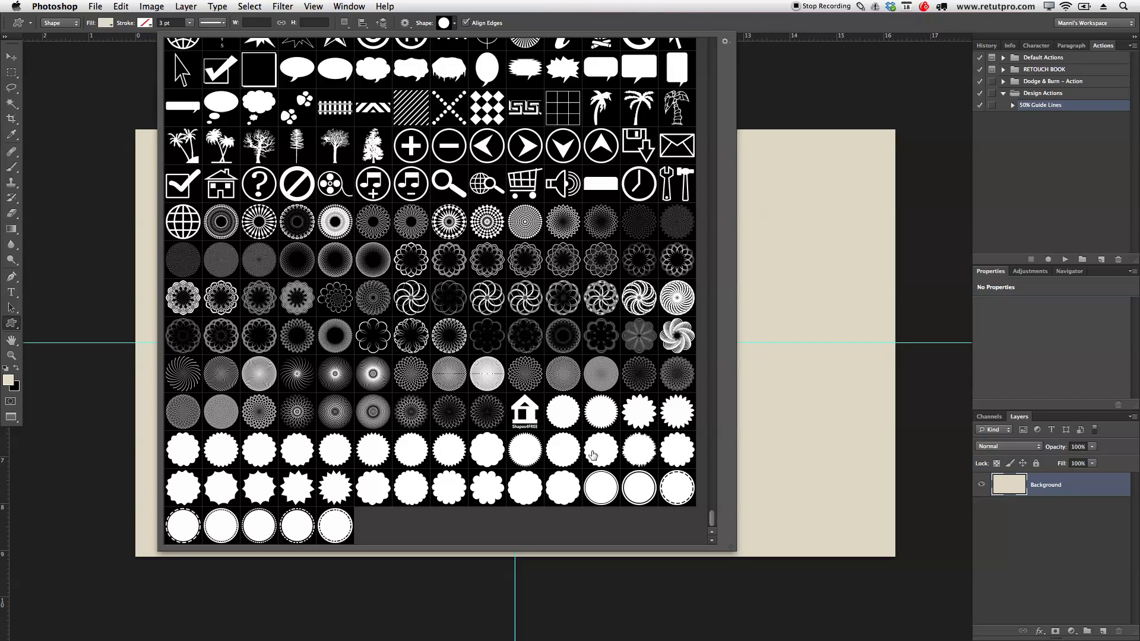
pyautogui.click(600, 456)
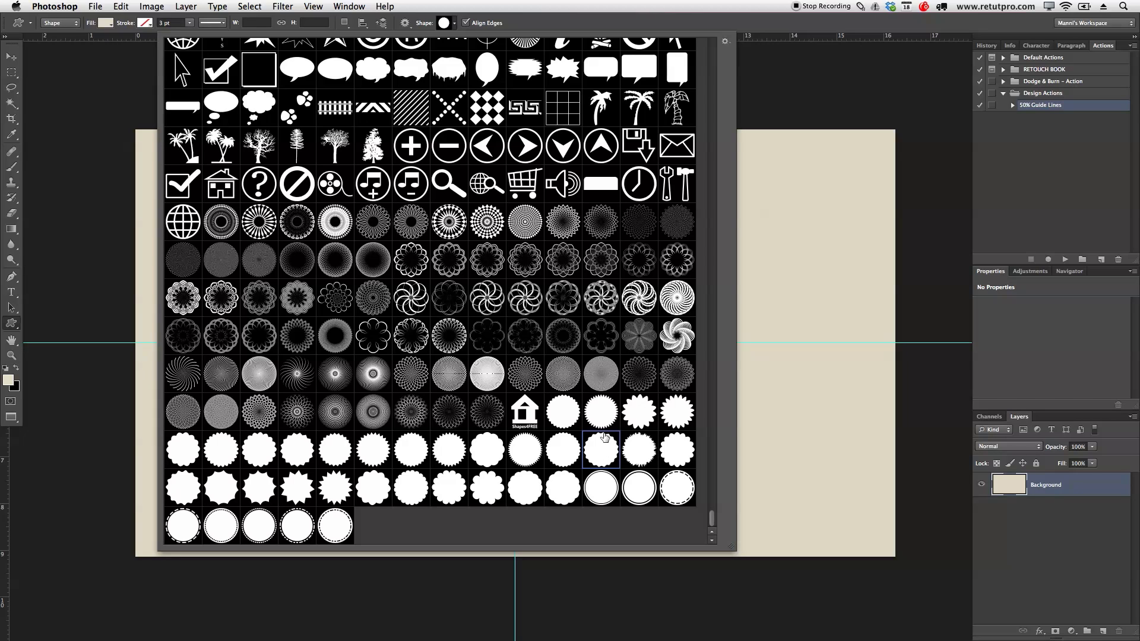
pyautogui.click(454, 23)
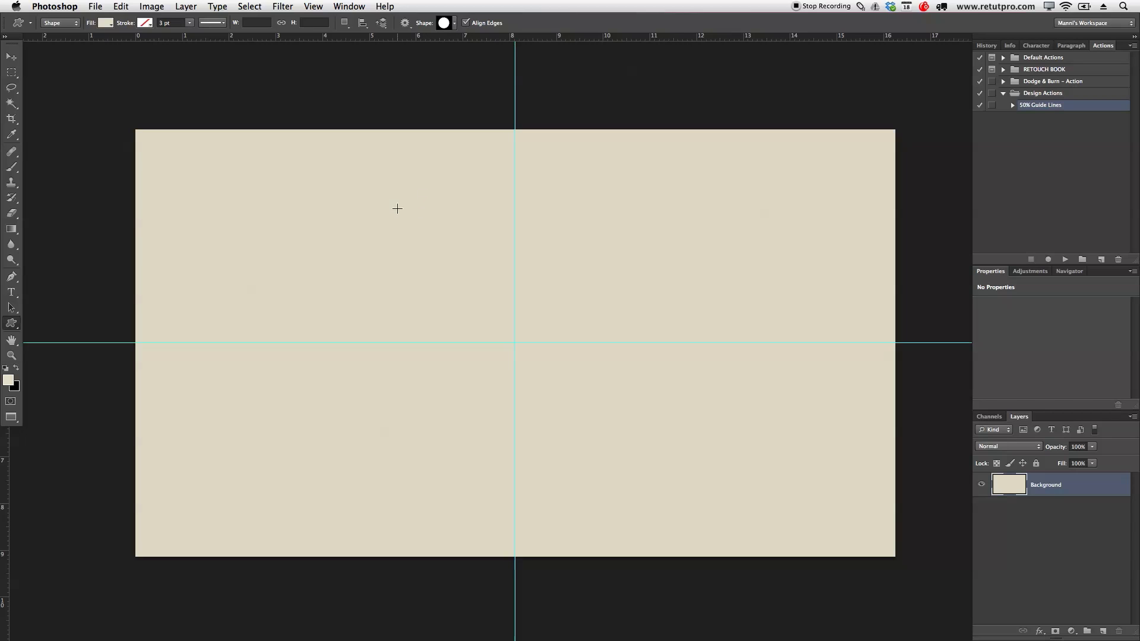
pyautogui.moveTo(359, 200)
pyautogui.mouseDown()
pyautogui.moveTo(646, 463)
pyautogui.moveTo(716, 510)
pyautogui.mouseUp()
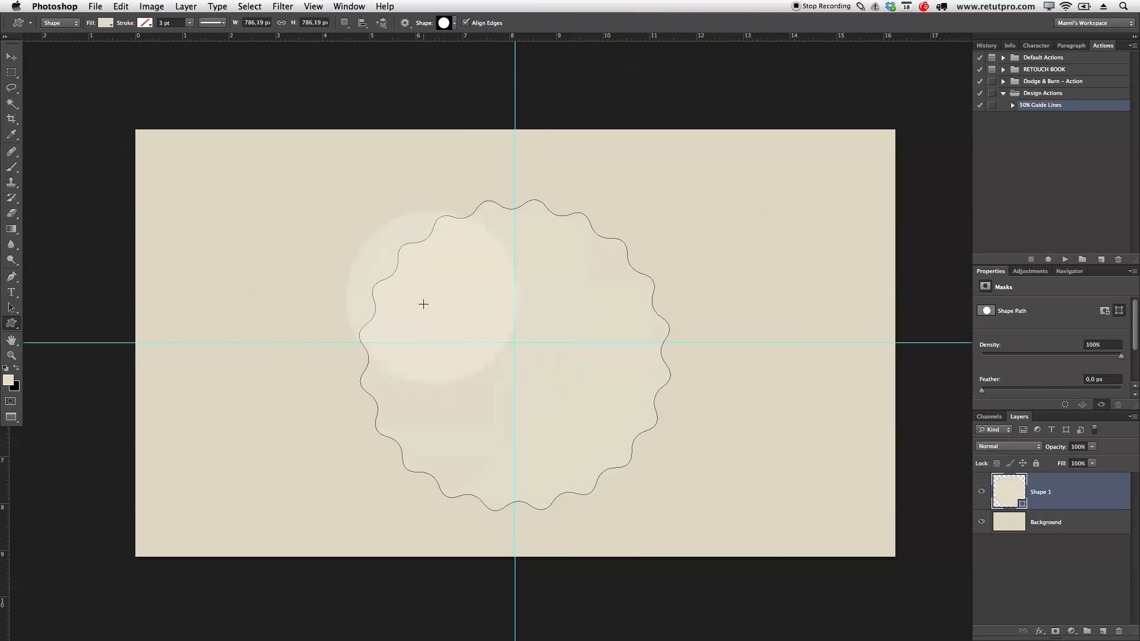
# Set the fill color of the wavy-edged shape to black
pyautogui.click(108, 23)
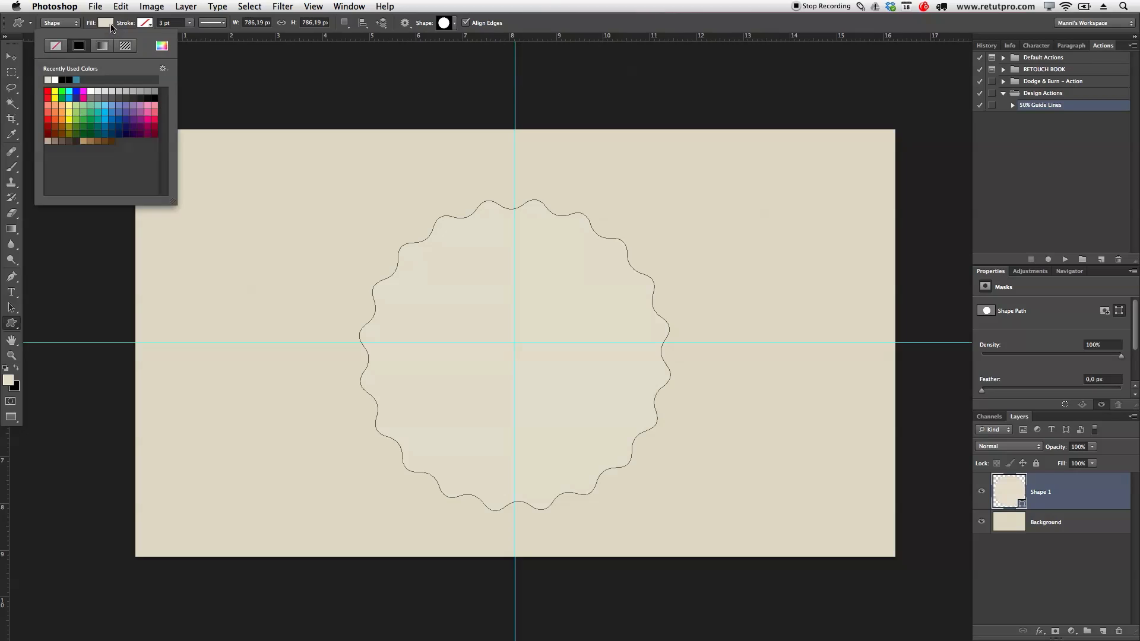
pyautogui.click(68, 79)
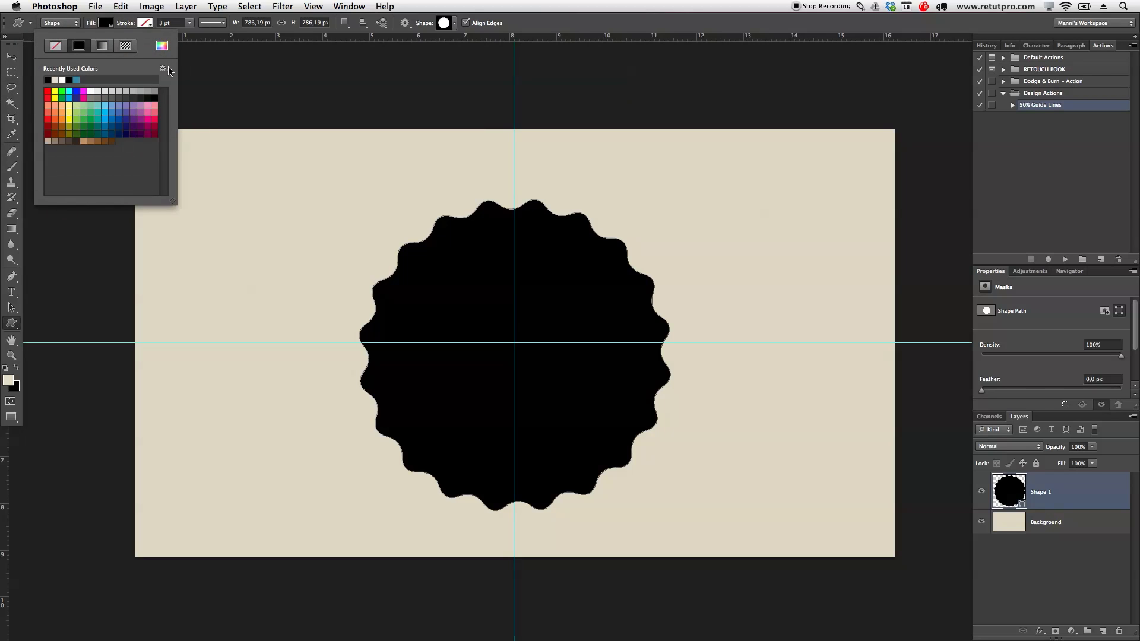
pyautogui.click(108, 23)
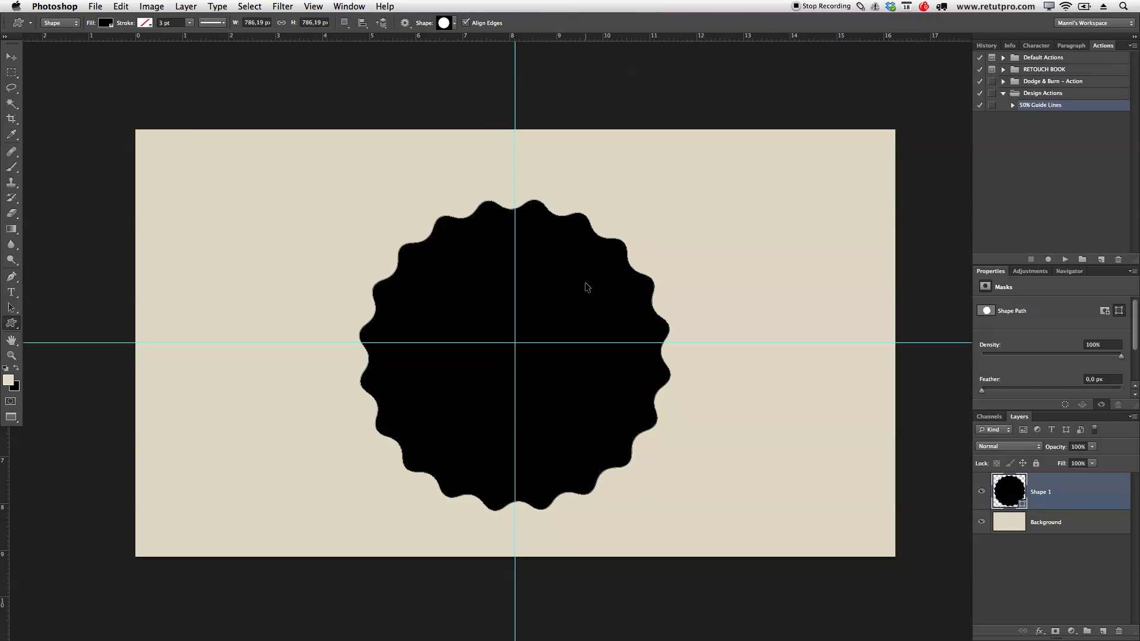
# Center the black shape on the guide intersection at X 960 px, Y 540 px, and enlarge the layer list
pyautogui.hotkey('ctrl', 't')
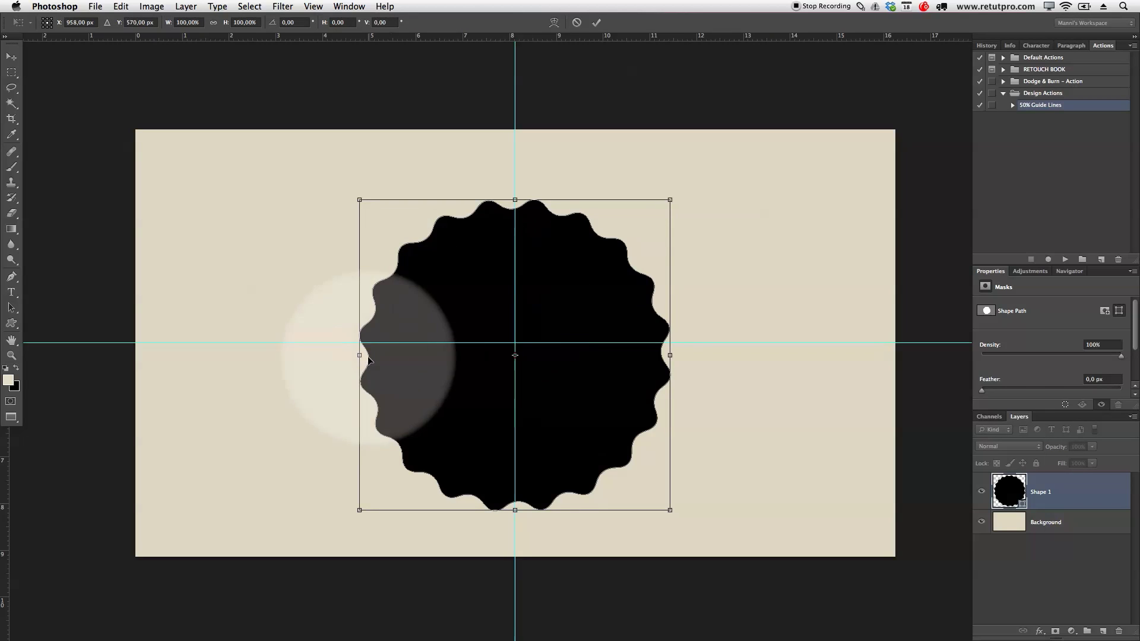
pyautogui.moveTo(587, 307); pyautogui.dragTo(586, 297)
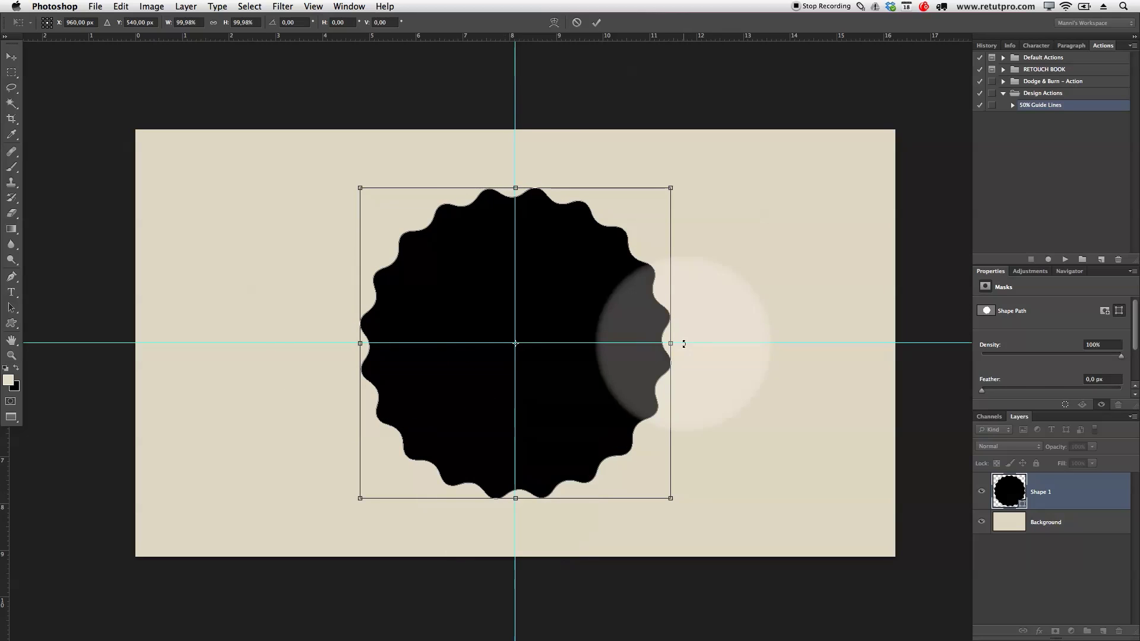
pyautogui.click(597, 23)
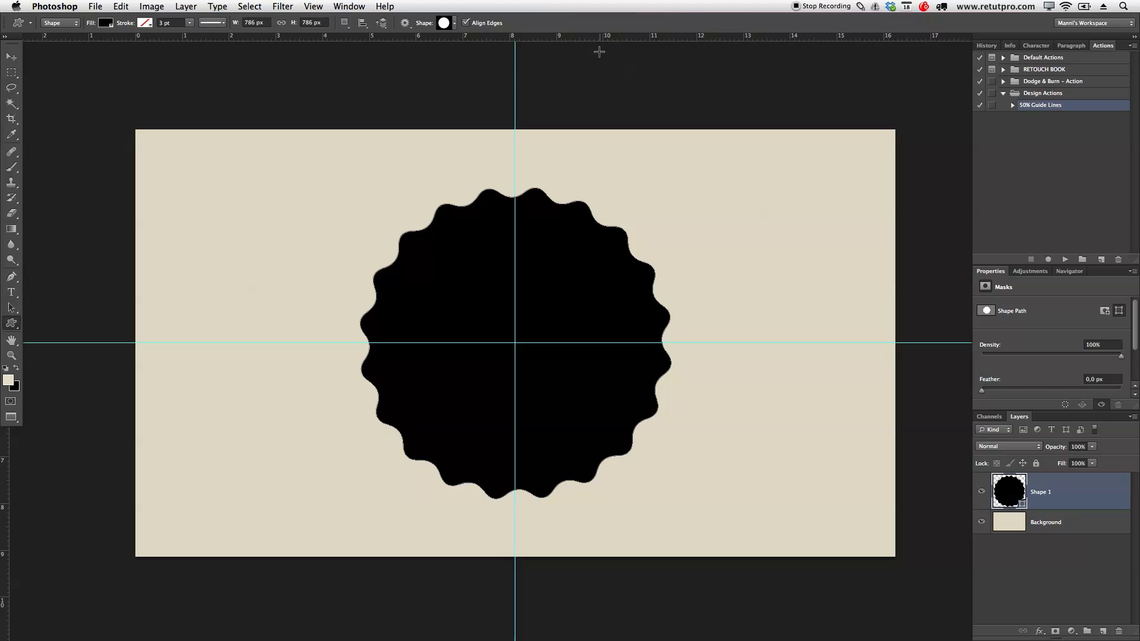
pyautogui.moveTo(1045, 410); pyautogui.dragTo(1038, 315)
pyautogui.moveTo(1038, 261); pyautogui.dragTo(1036, 260)
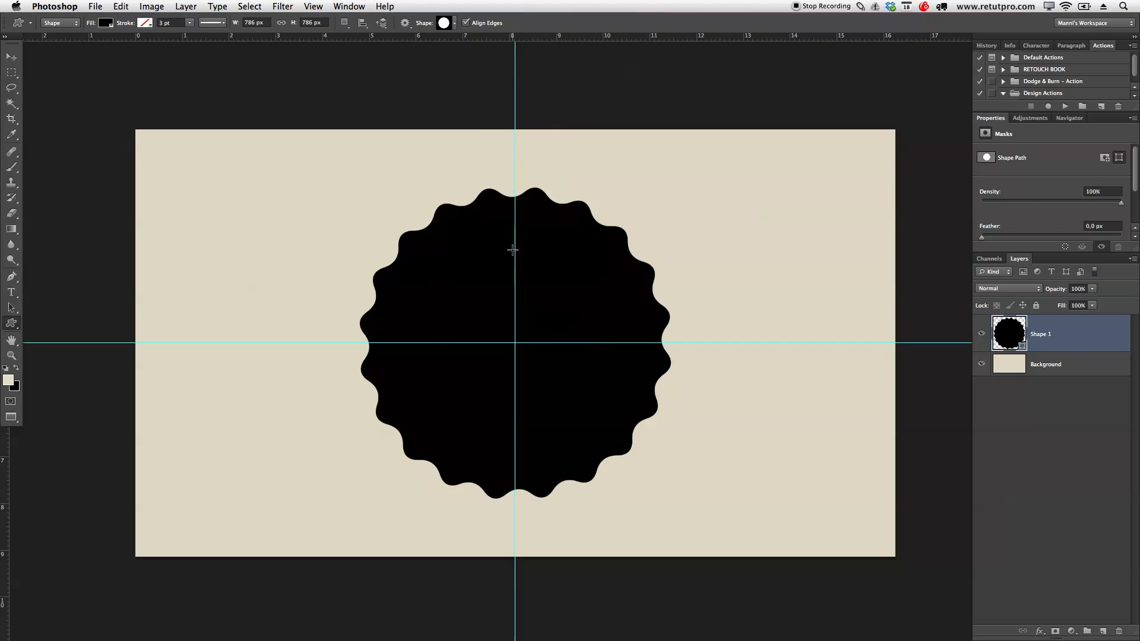
# Float the anchor image 1396558570963.jpg in its own window and copy its anchor layer into the Hipster document
pyautogui.press('f')
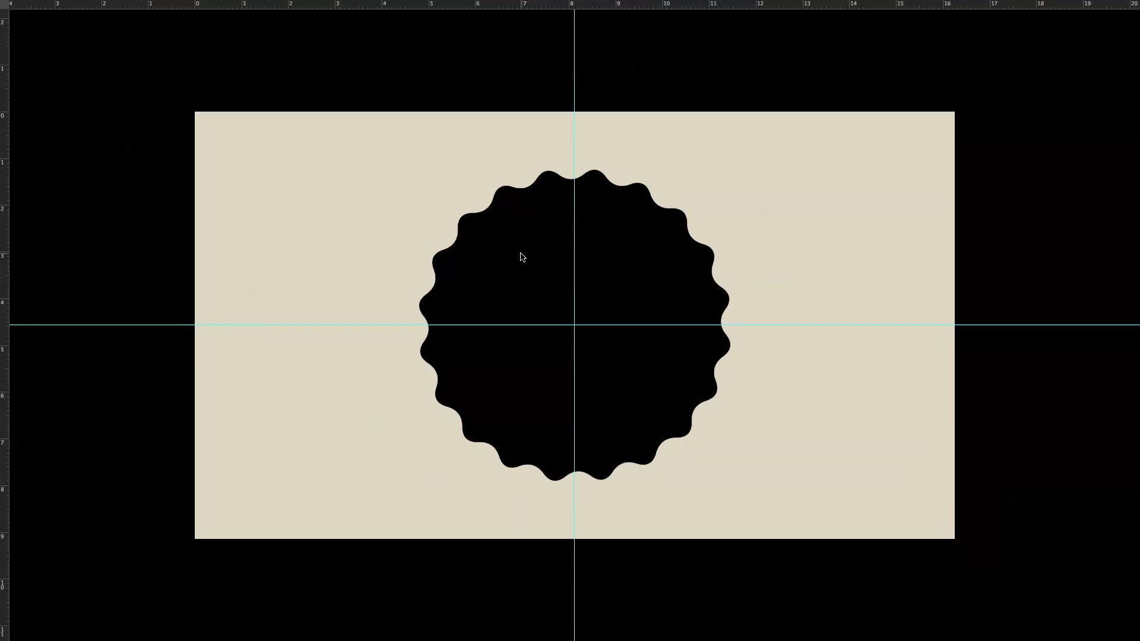
pyautogui.press('f')
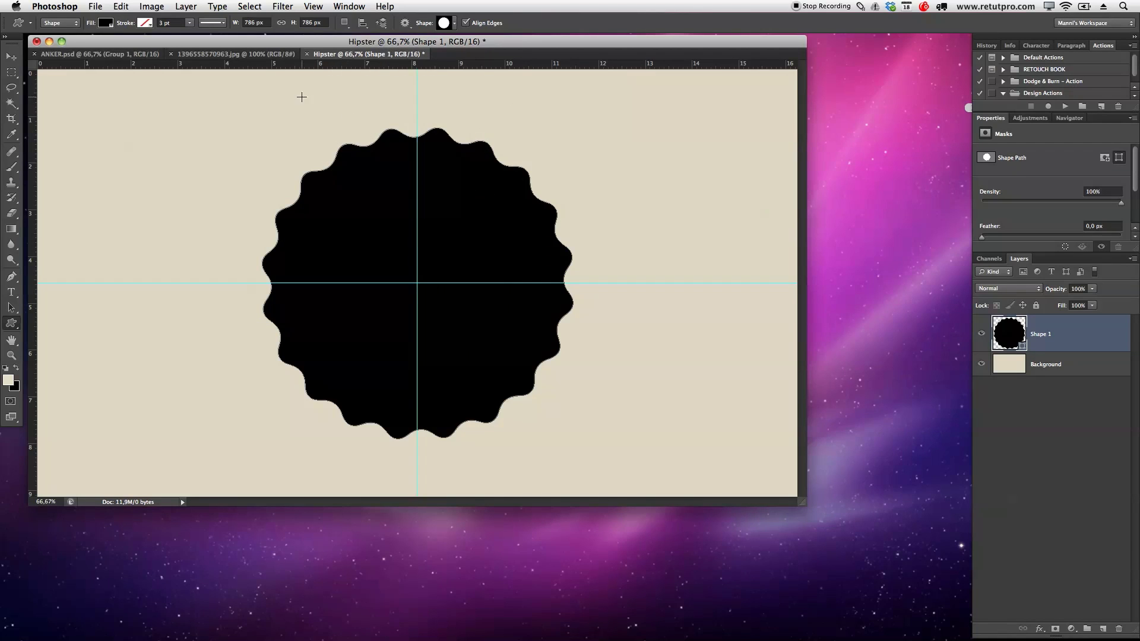
pyautogui.click(245, 55)
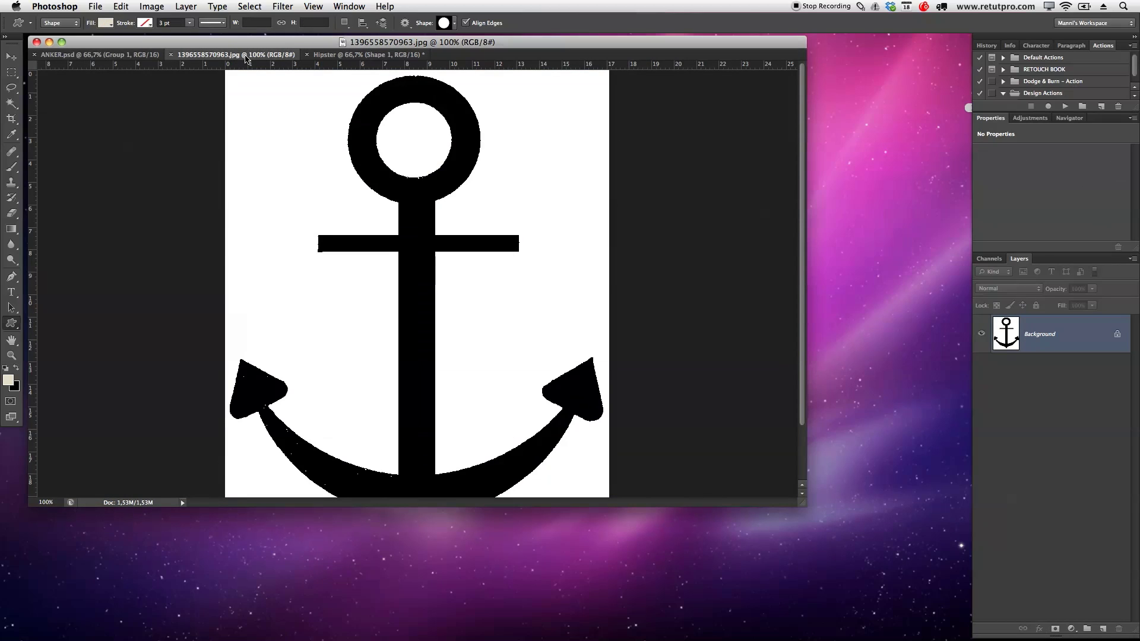
pyautogui.moveTo(803, 242); pyautogui.dragTo(804, 272)
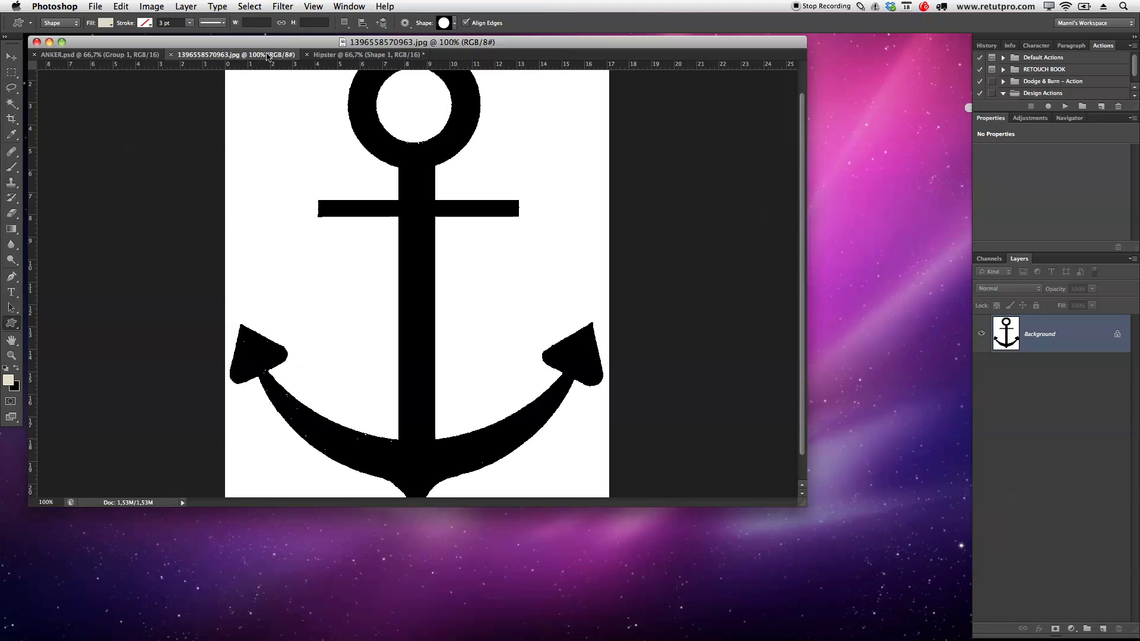
pyautogui.moveTo(267, 57); pyautogui.dragTo(796, 209)
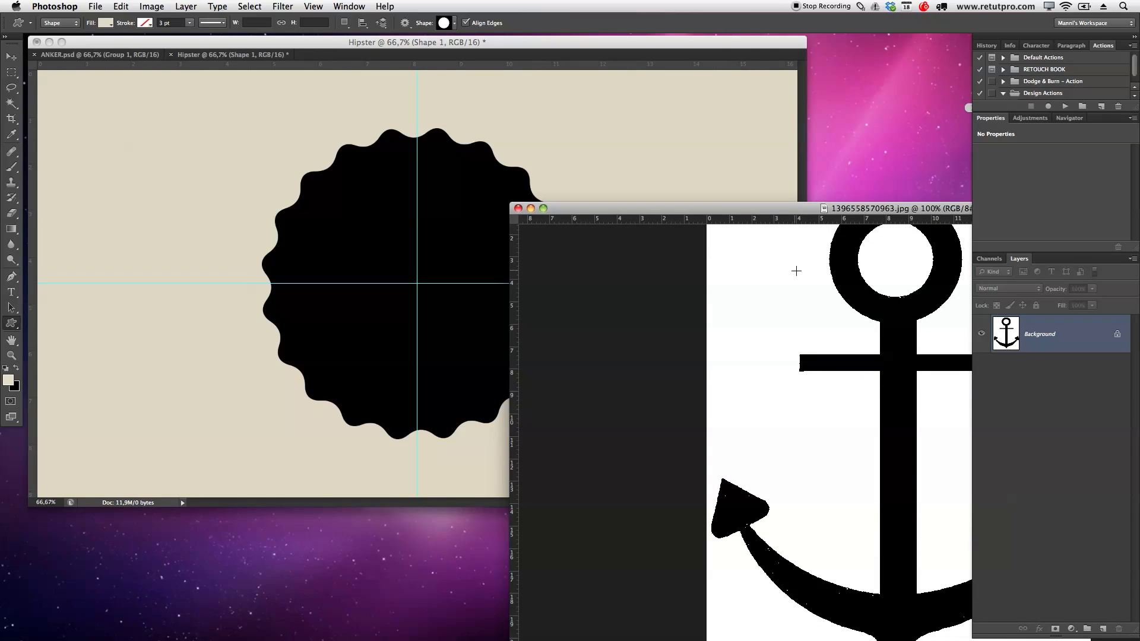
pyautogui.moveTo(1005, 334); pyautogui.dragTo(419, 205)
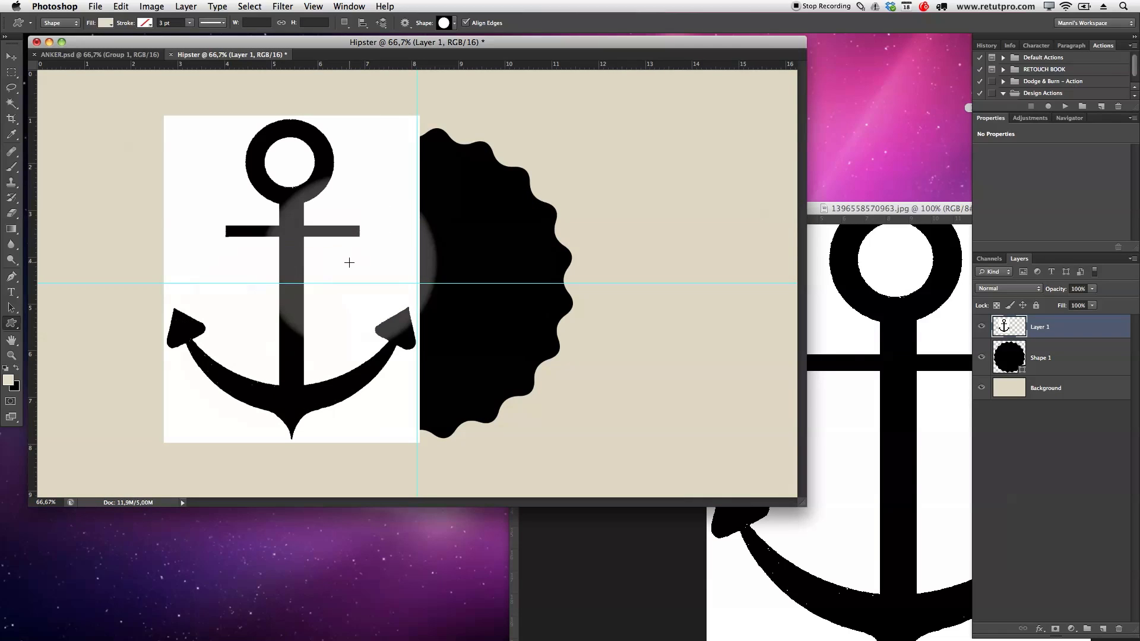
# Close the separate anchor image window, detach ANKER.psd from the shared window and show the Hipster document in full-screen mode with menu bar
pyautogui.click(869, 236)
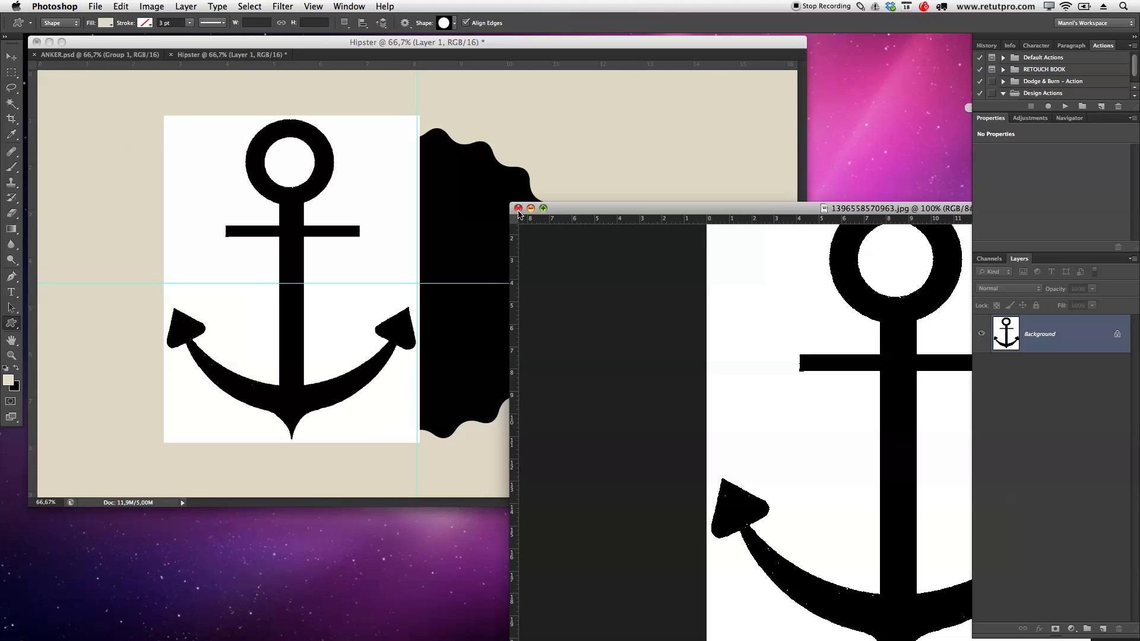
pyautogui.click(518, 208)
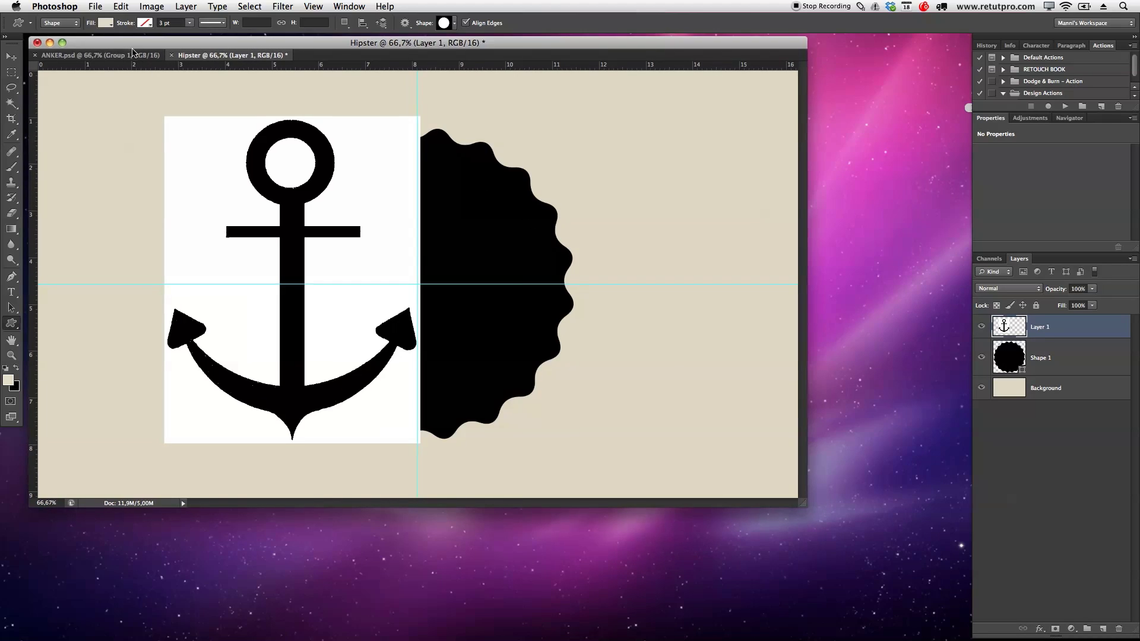
pyautogui.click(149, 55)
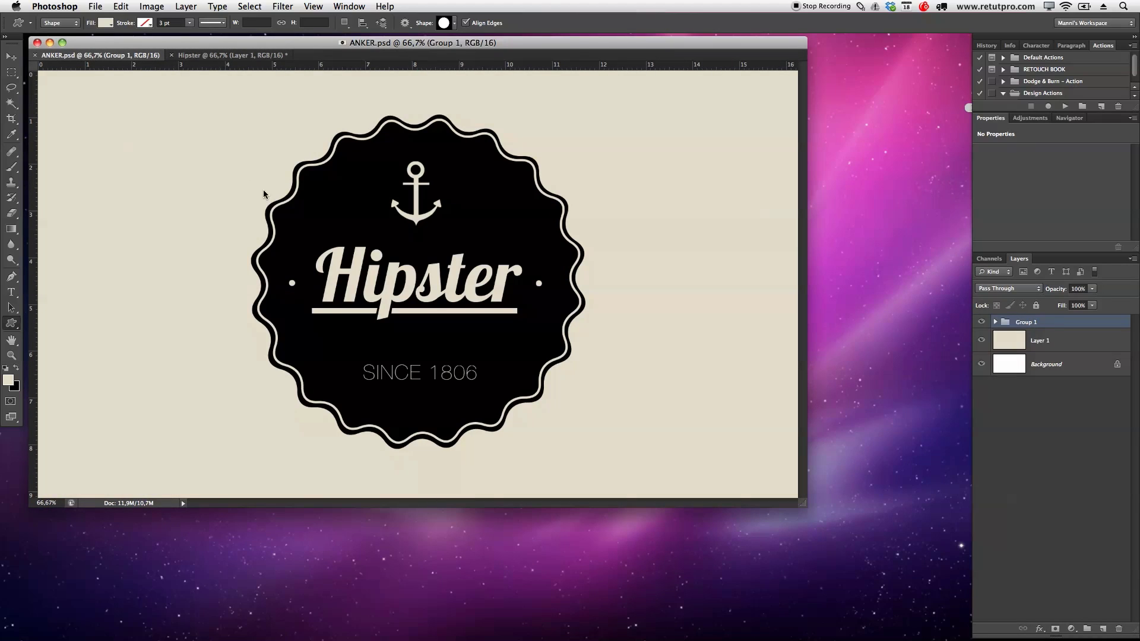
pyautogui.moveTo(134, 55); pyautogui.dragTo(0, 237)
pyautogui.click(497, 98)
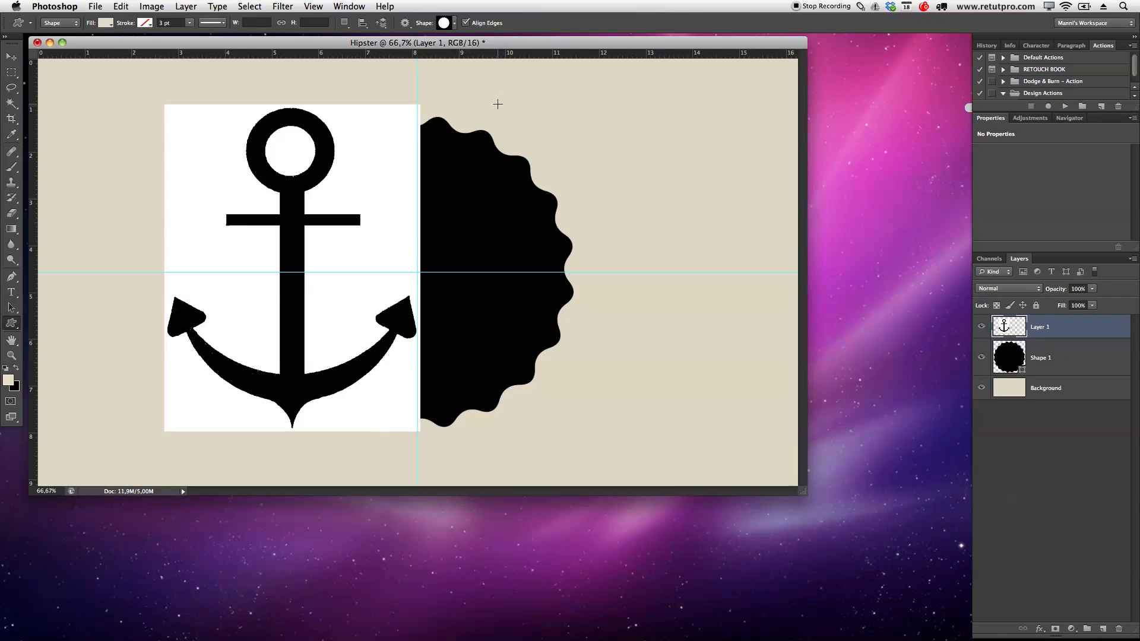
pyautogui.press('f')
pyautogui.moveTo(763, 260); pyautogui.dragTo(706, 256)
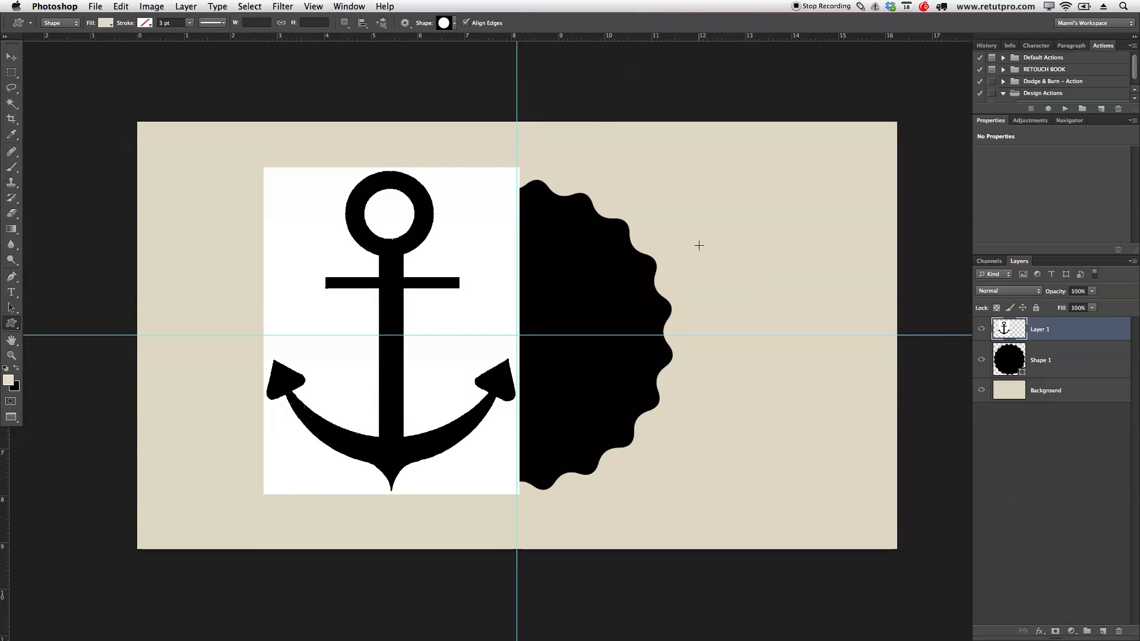
# Rename the pasted anchor layer as Anker and move the anchor so its shaft is centered on the vertical guide
pyautogui.doubleClick(1038, 329)
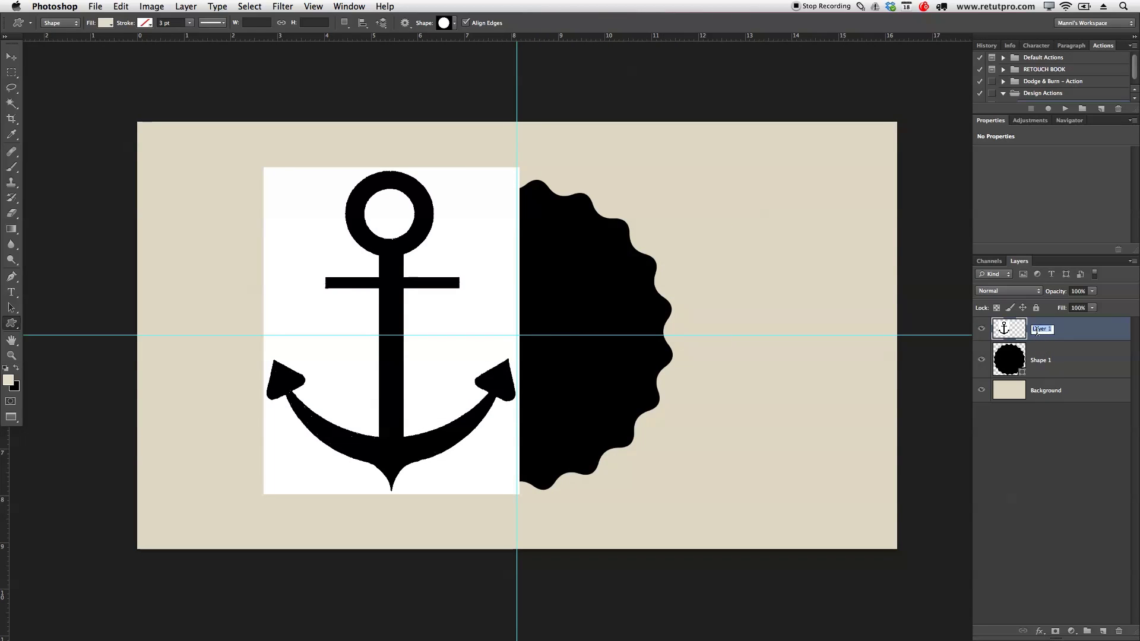
pyautogui.write('Anker')
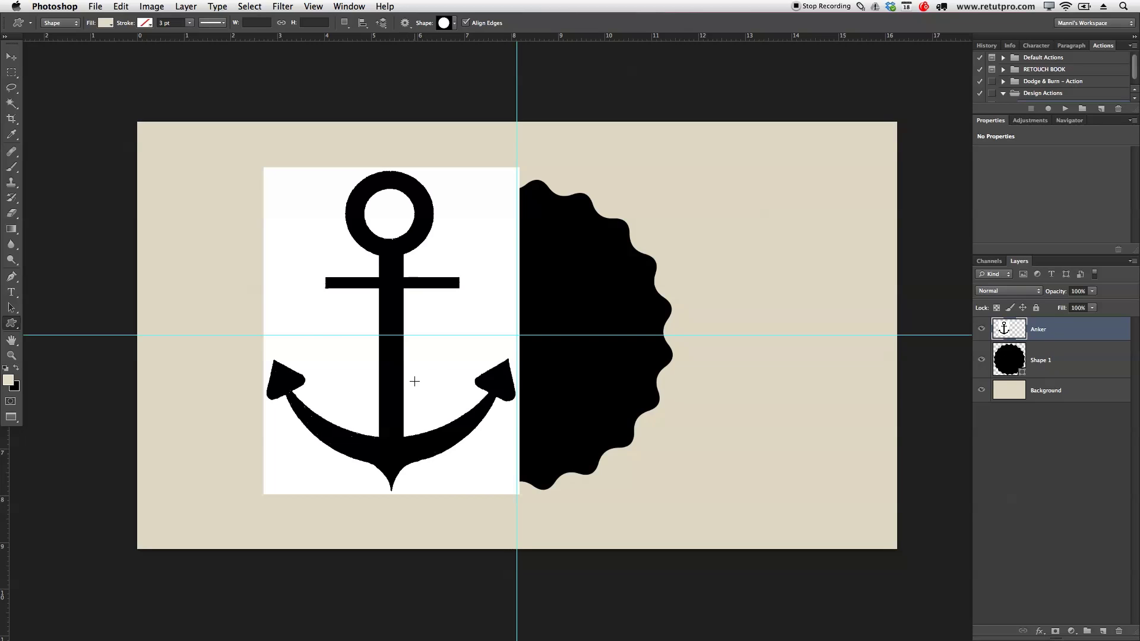
pyautogui.write('v')
pyautogui.moveTo(415, 387); pyautogui.dragTo(662, 410)
# Place a vertical guide along the left edge of the anchor's shaft
pyautogui.press('z')
pyautogui.moveTo(566, 410); pyautogui.dragTo(576, 420)
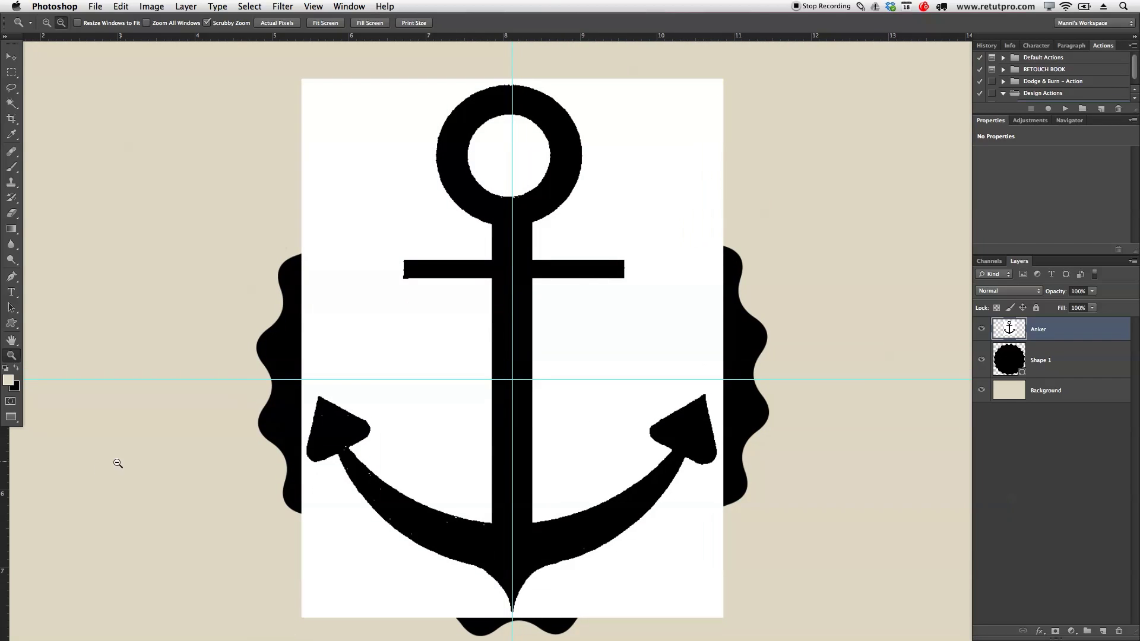
pyautogui.click(11, 58)
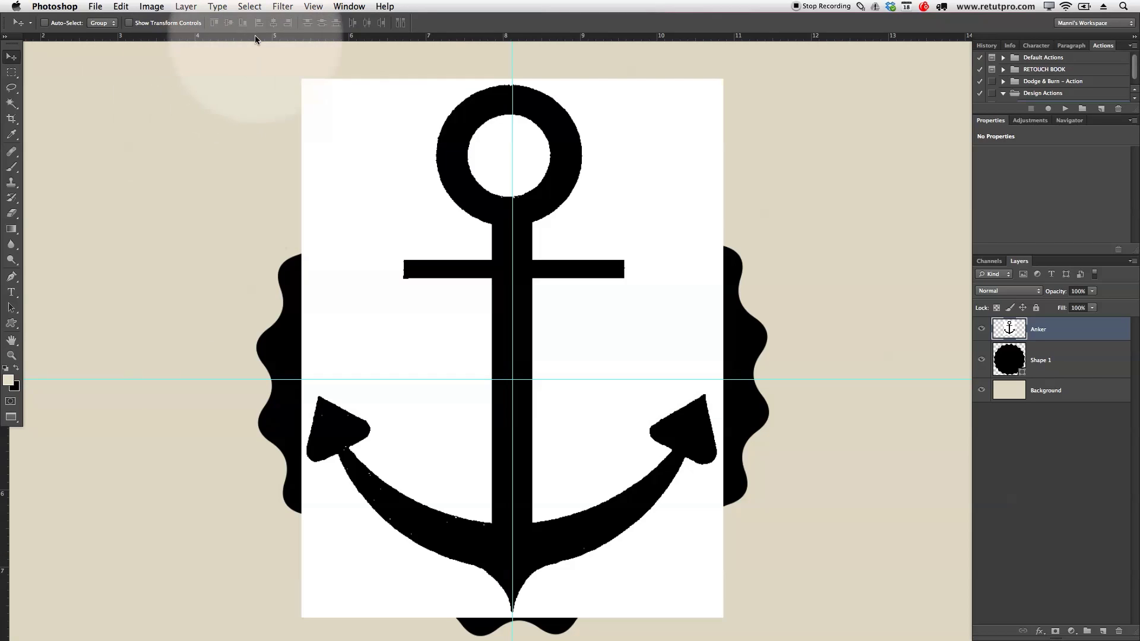
pyautogui.click(314, 6)
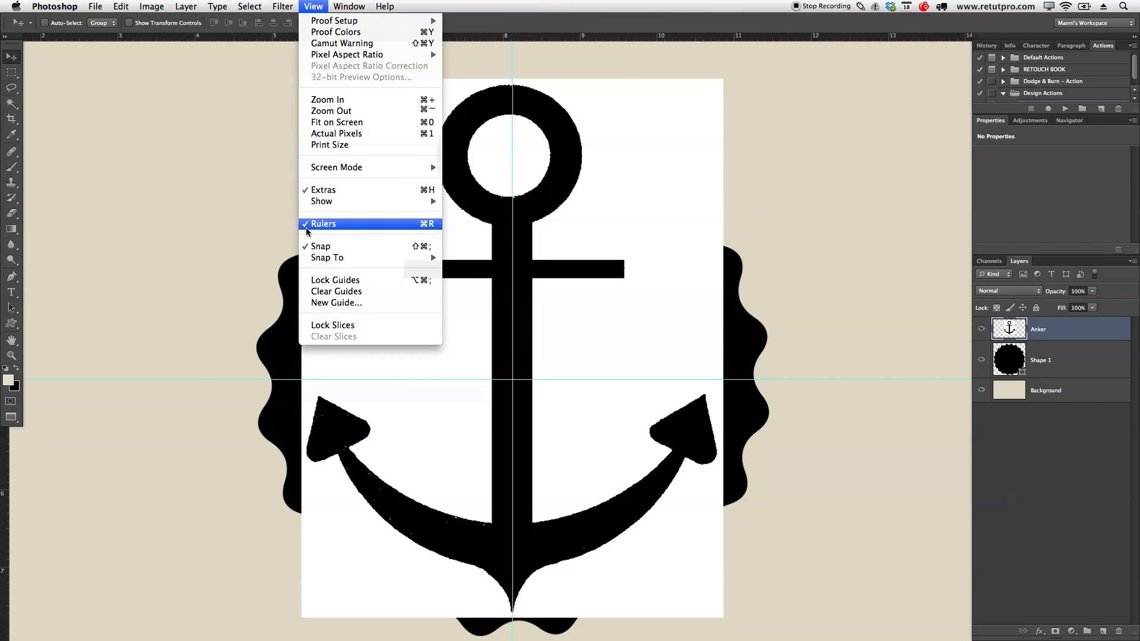
pyautogui.click(5, 461)
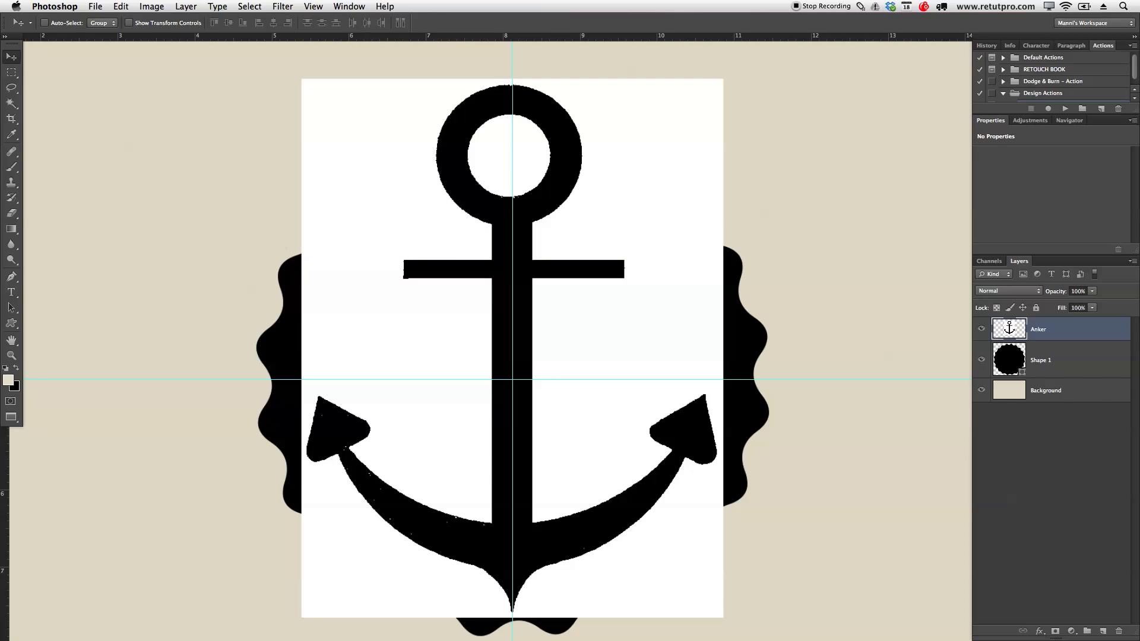
pyautogui.moveTo(6, 463); pyautogui.dragTo(492, 456)
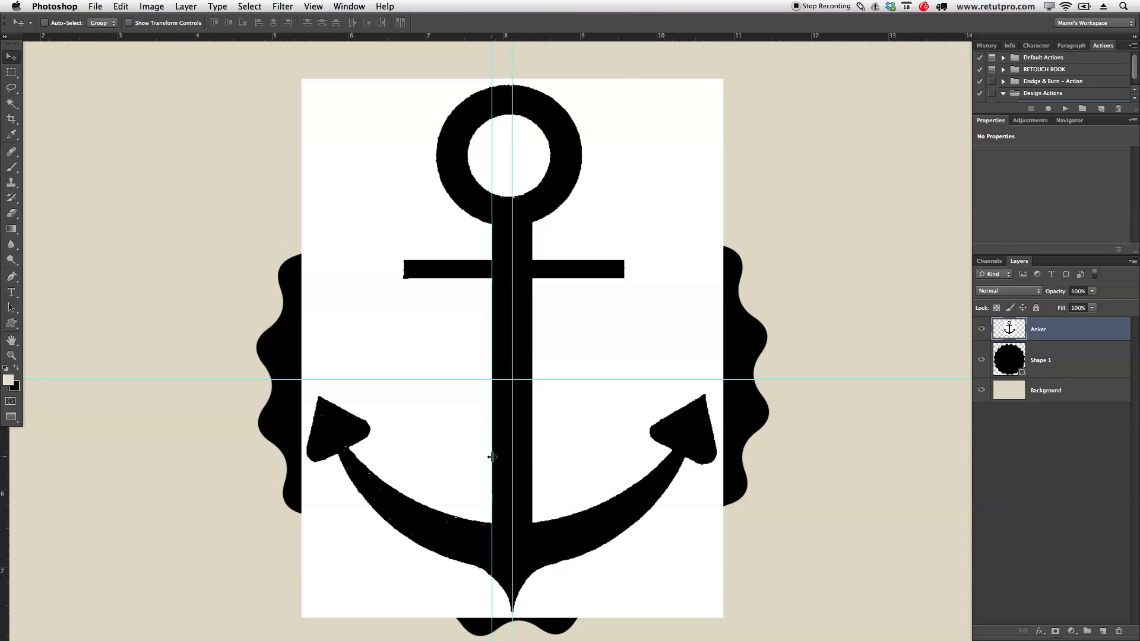
# Add horizontal guides along the upper and lower edges of the anchor's crossbar and a vertical guide at its left end
pyautogui.moveTo(461, 39); pyautogui.dragTo(538, 259)
pyautogui.moveTo(485, 38); pyautogui.dragTo(487, 293)
pyautogui.press('z')
pyautogui.press('v')
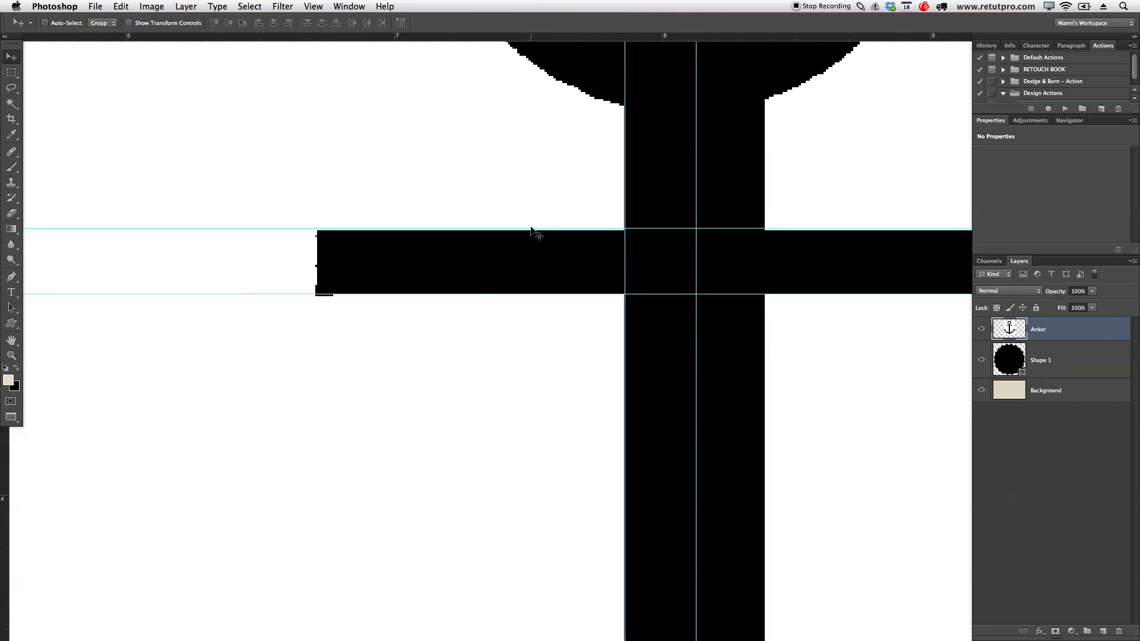
pyautogui.moveTo(531, 231); pyautogui.dragTo(531, 229)
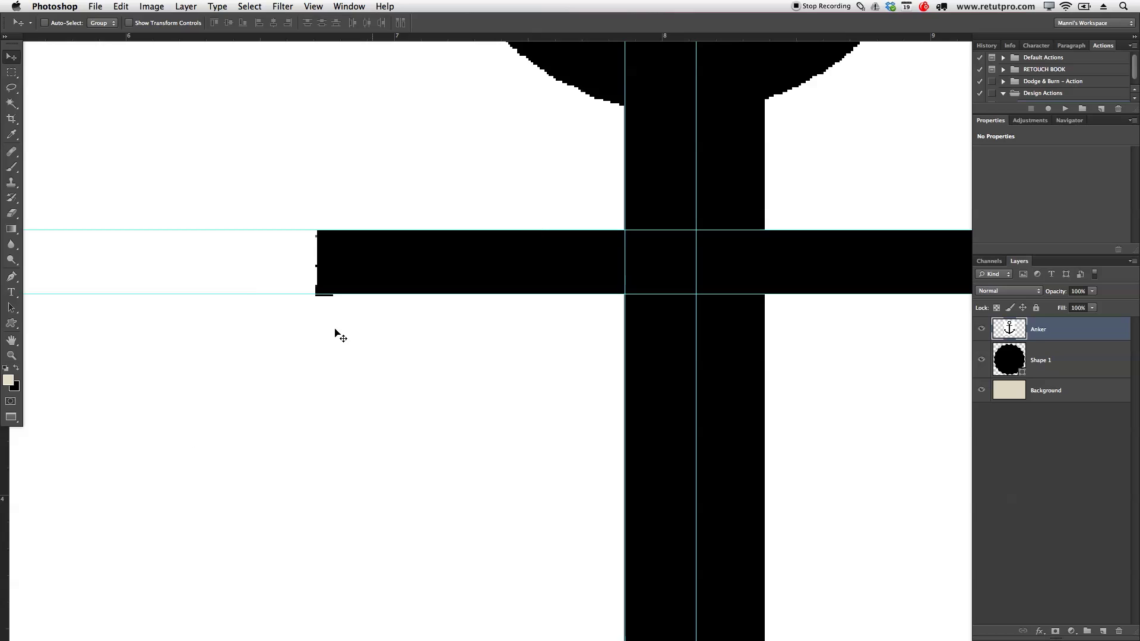
pyautogui.moveTo(3, 486); pyautogui.dragTo(317, 435)
# Create a new empty layer named Anker 1 above the Anker layer
pyautogui.press('z')
pyautogui.moveTo(409, 390); pyautogui.dragTo(339, 377)
pyautogui.moveTo(439, 416); pyautogui.dragTo(440, 298)
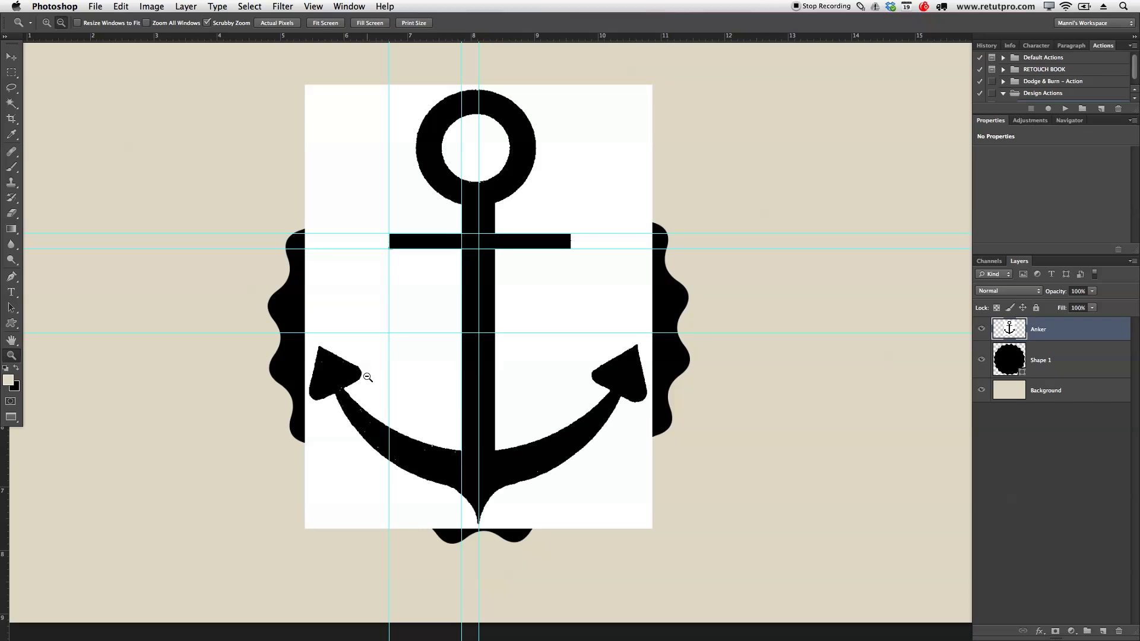
pyautogui.click(1103, 631)
pyautogui.doubleClick(1038, 330)
pyautogui.write('Anker 1')
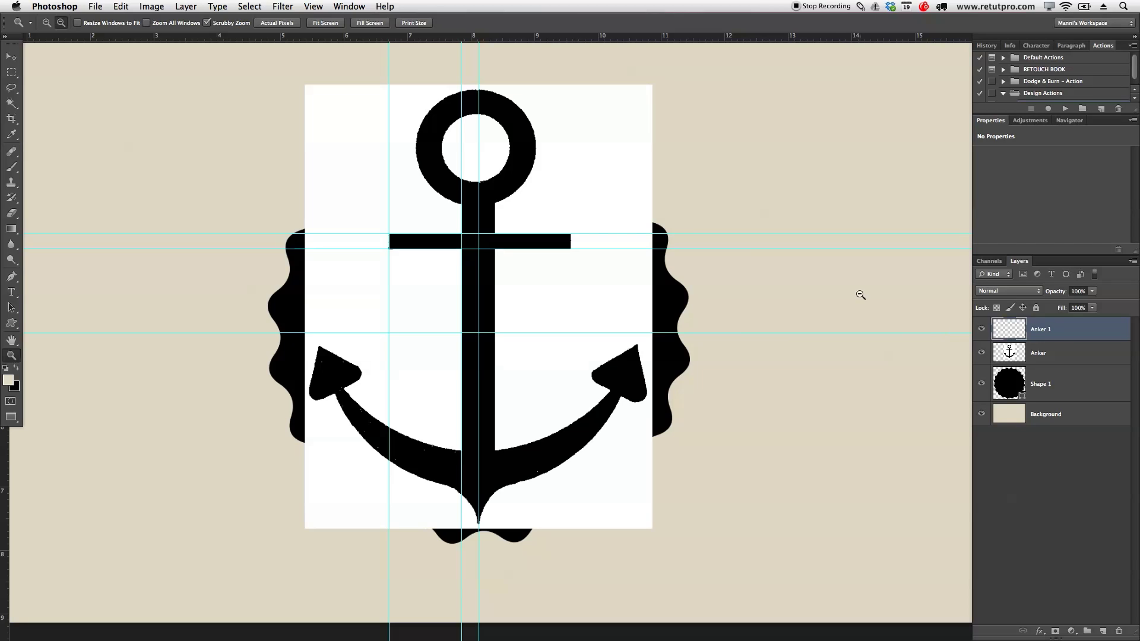
# Start a Pen path on the shaft's left edge inside the ring and trace around the left half of the crossbar
pyautogui.write('p')
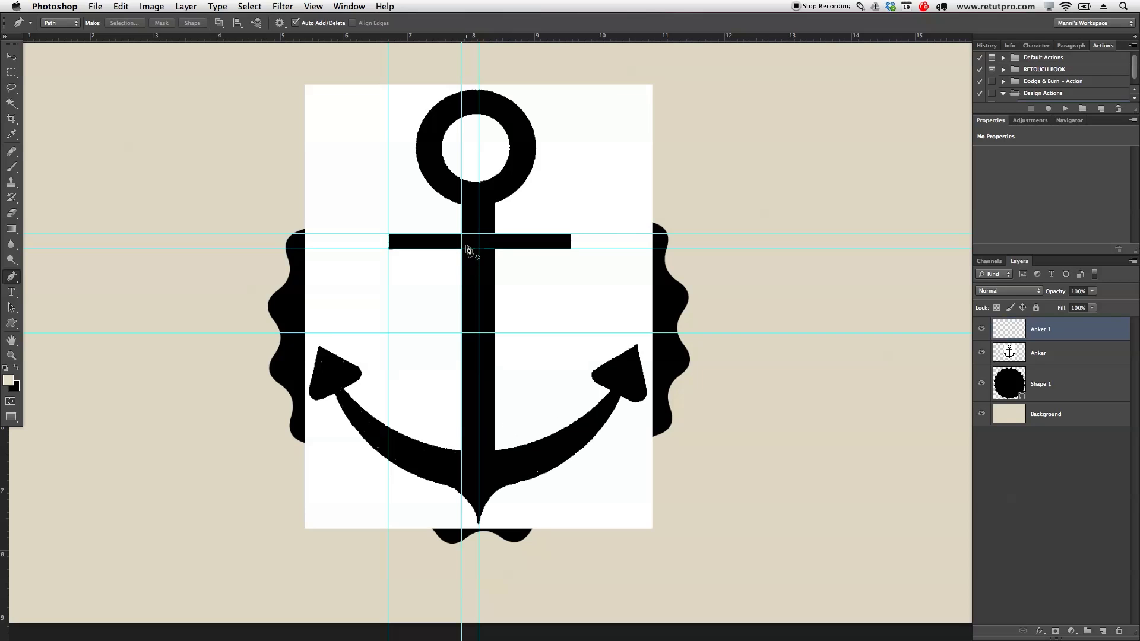
pyautogui.write('z')
pyautogui.moveTo(469, 223); pyautogui.dragTo(537, 213)
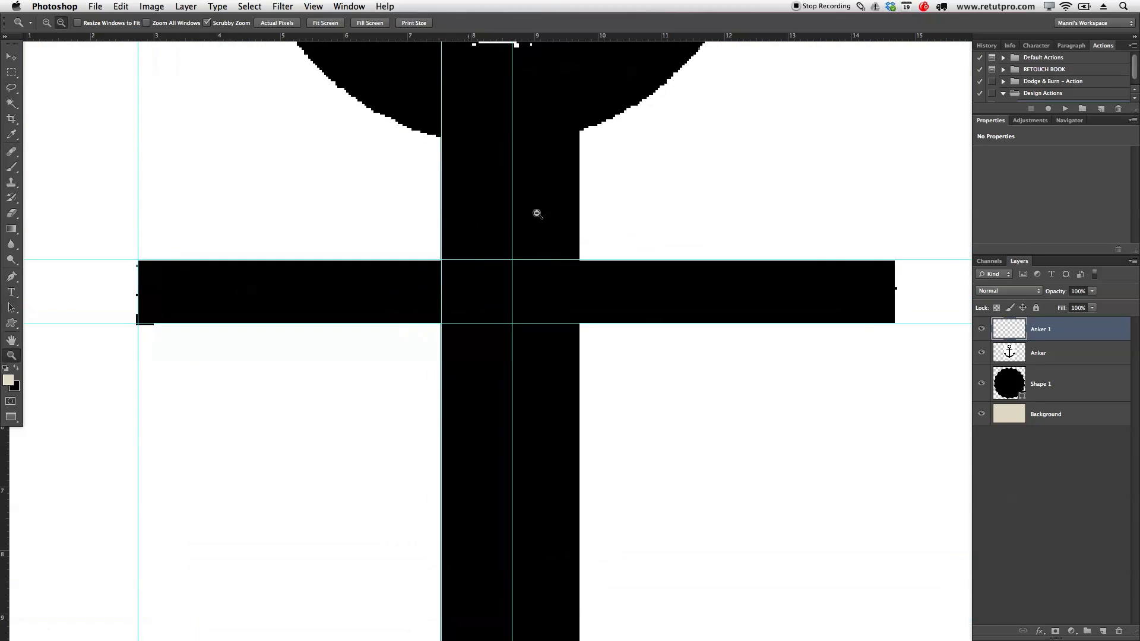
pyautogui.press('p')
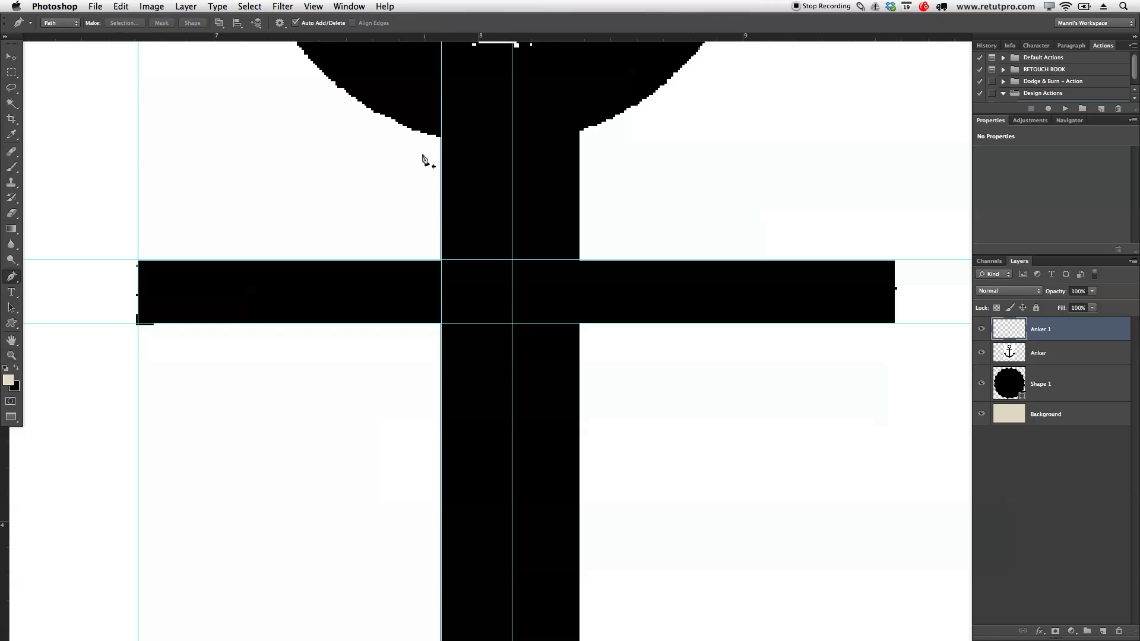
pyautogui.click(442, 119)
pyautogui.click(441, 260)
pyautogui.click(138, 261)
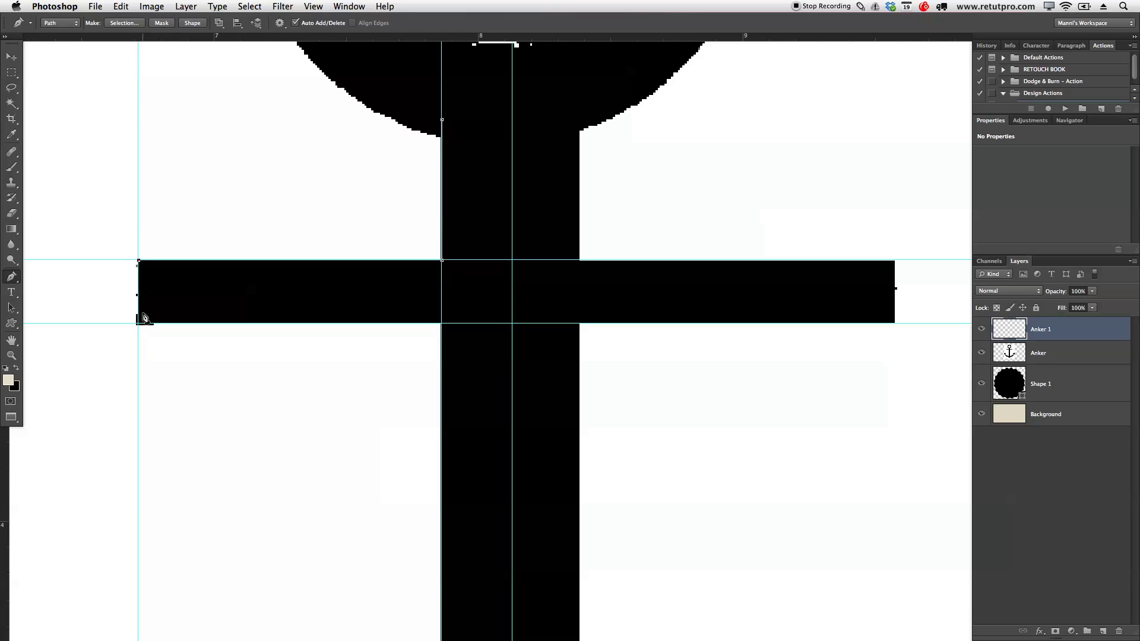
pyautogui.click(442, 325)
# Continue the path down the shaft's left edge and along the upper curve of the left arm to the arrowhead
pyautogui.moveTo(482, 350); pyautogui.dragTo(484, 170)
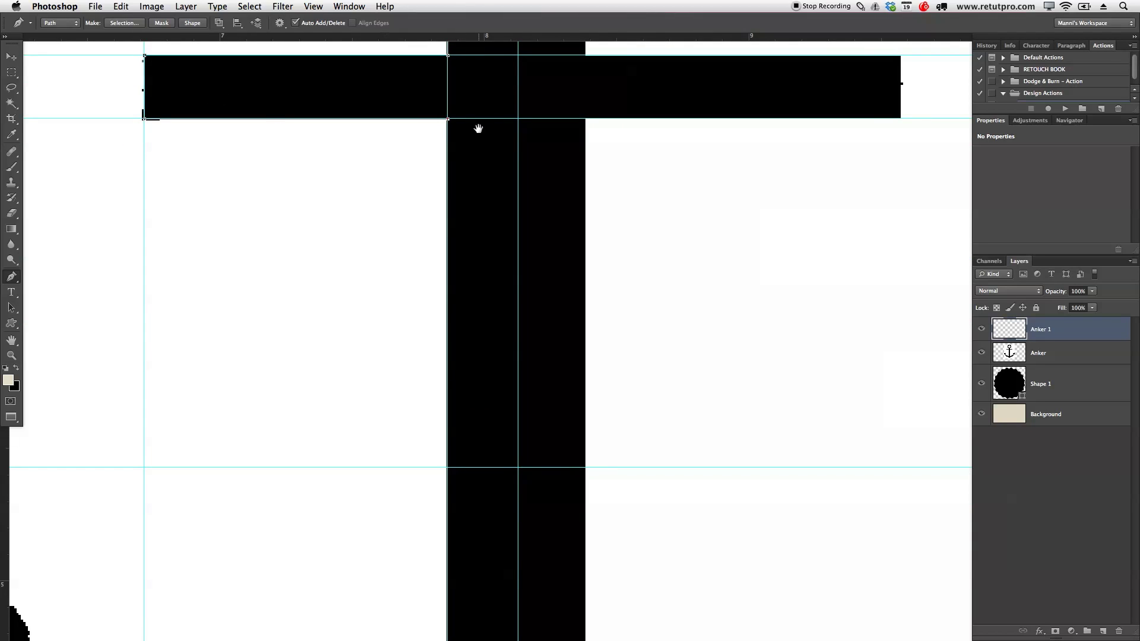
pyautogui.moveTo(488, 233); pyautogui.dragTo(482, 97)
pyautogui.moveTo(498, 351); pyautogui.dragTo(499, 116)
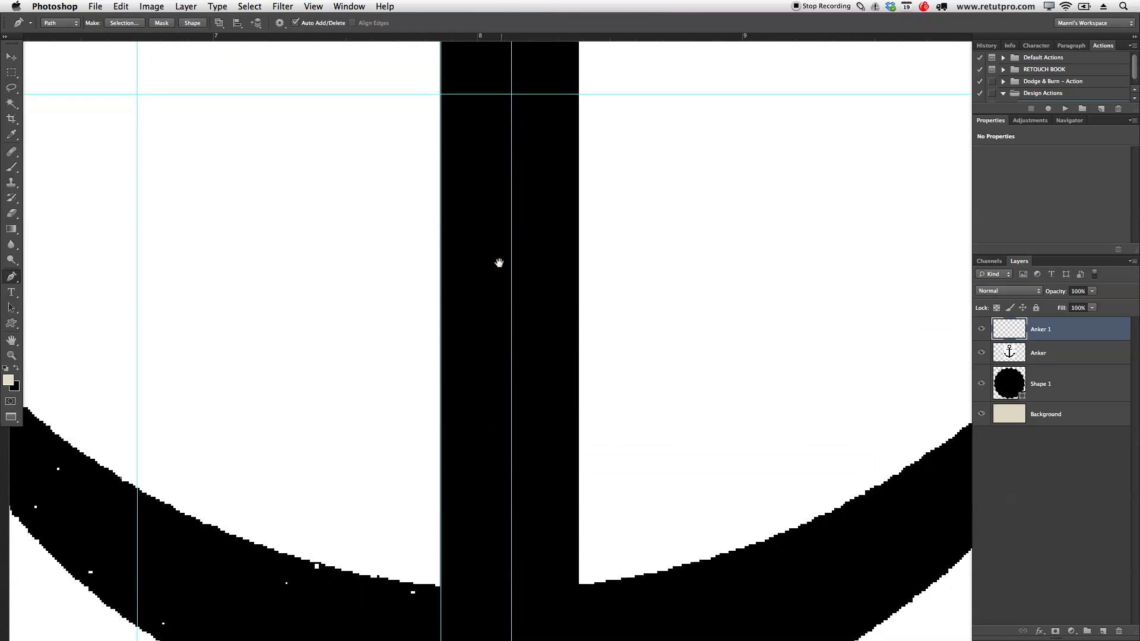
pyautogui.click(441, 587)
pyautogui.moveTo(505, 512); pyautogui.dragTo(797, 279)
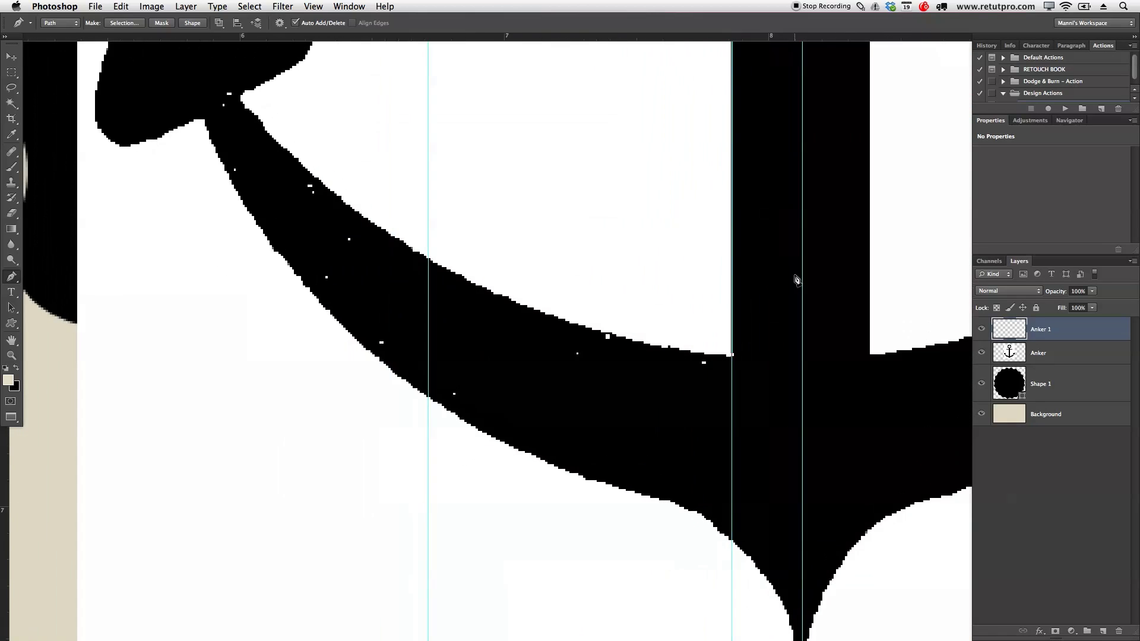
pyautogui.click(417, 255)
pyautogui.moveTo(414, 251); pyautogui.dragTo(241, 149)
pyautogui.moveTo(242, 151); pyautogui.dragTo(345, 212)
pyautogui.click(240, 101)
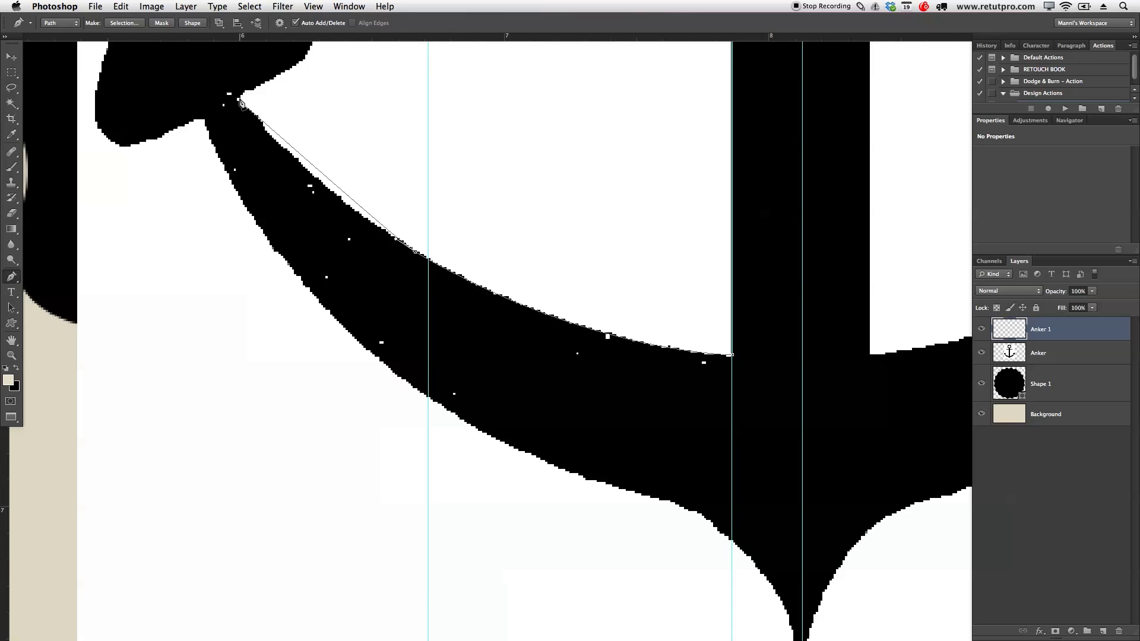
# Trace the path around the left arrowhead, following its rounded corners and pointed tip back to the arm
pyautogui.moveTo(224, 85); pyautogui.dragTo(189, 181)
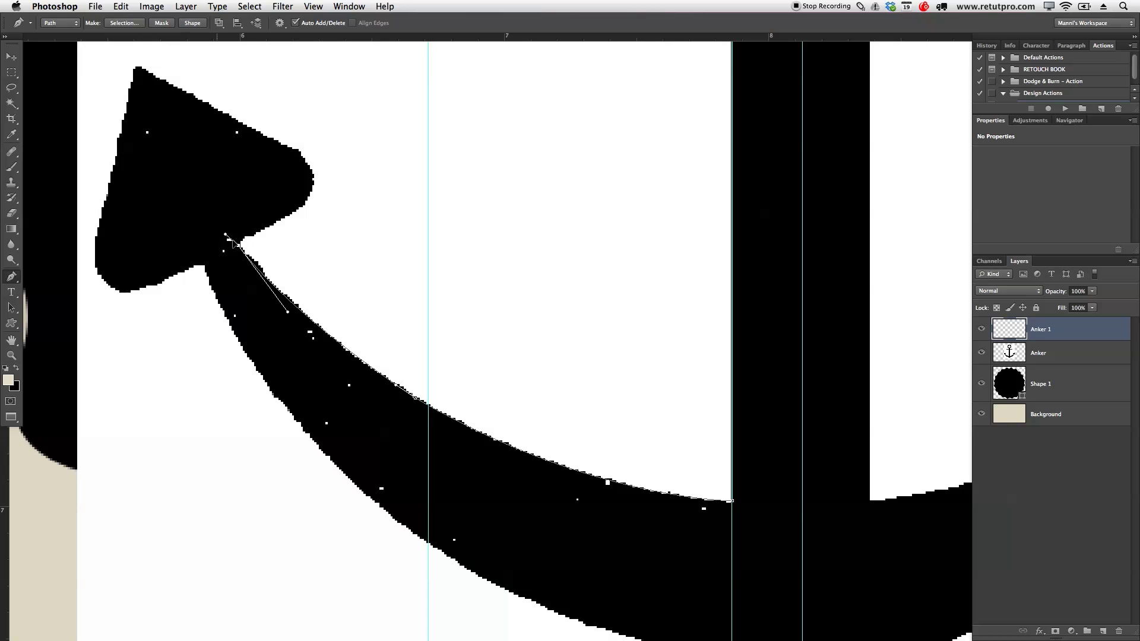
pyautogui.moveTo(213, 244); pyautogui.dragTo(228, 222)
pyautogui.click(284, 217)
pyautogui.moveTo(300, 153); pyautogui.dragTo(268, 139)
pyautogui.click(137, 68)
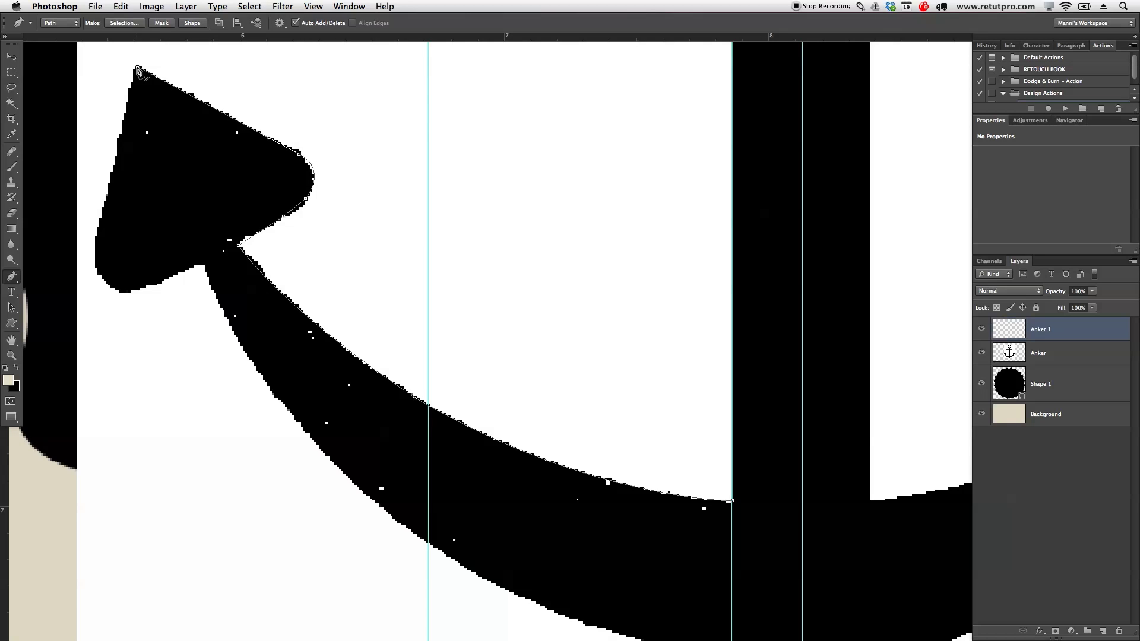
pyautogui.click(96, 251)
pyautogui.moveTo(117, 289); pyautogui.dragTo(184, 271)
pyautogui.click(203, 261)
# Trace the path along the lower curve of the left arm toward the anchor's base
pyautogui.moveTo(311, 390); pyautogui.dragTo(286, 221)
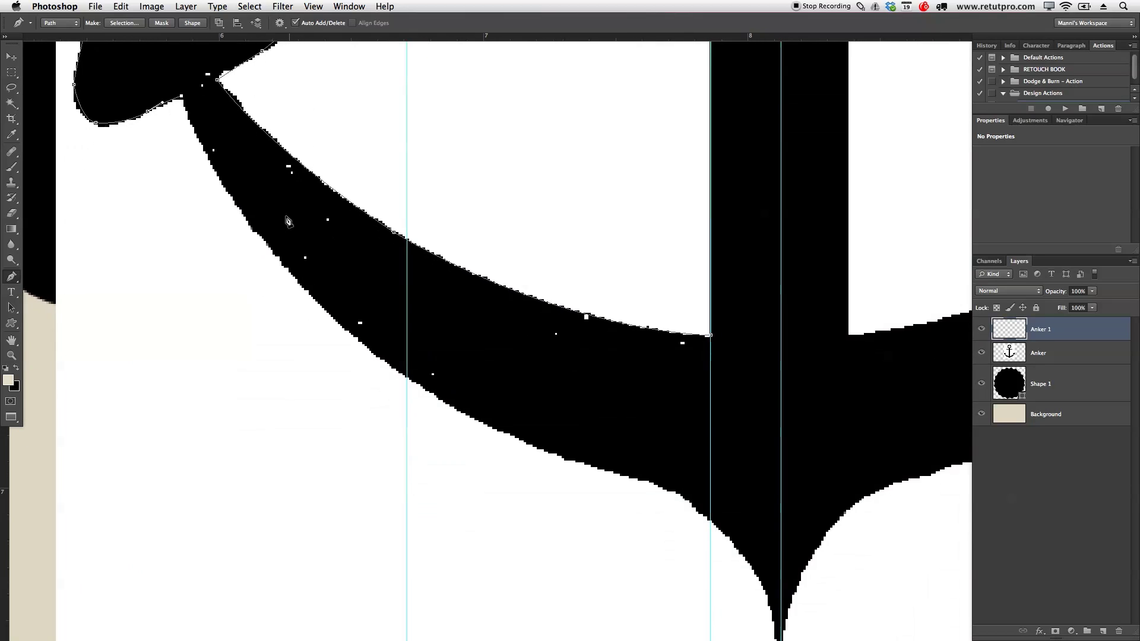
pyautogui.click(257, 229)
pyautogui.moveTo(280, 265); pyautogui.dragTo(302, 284)
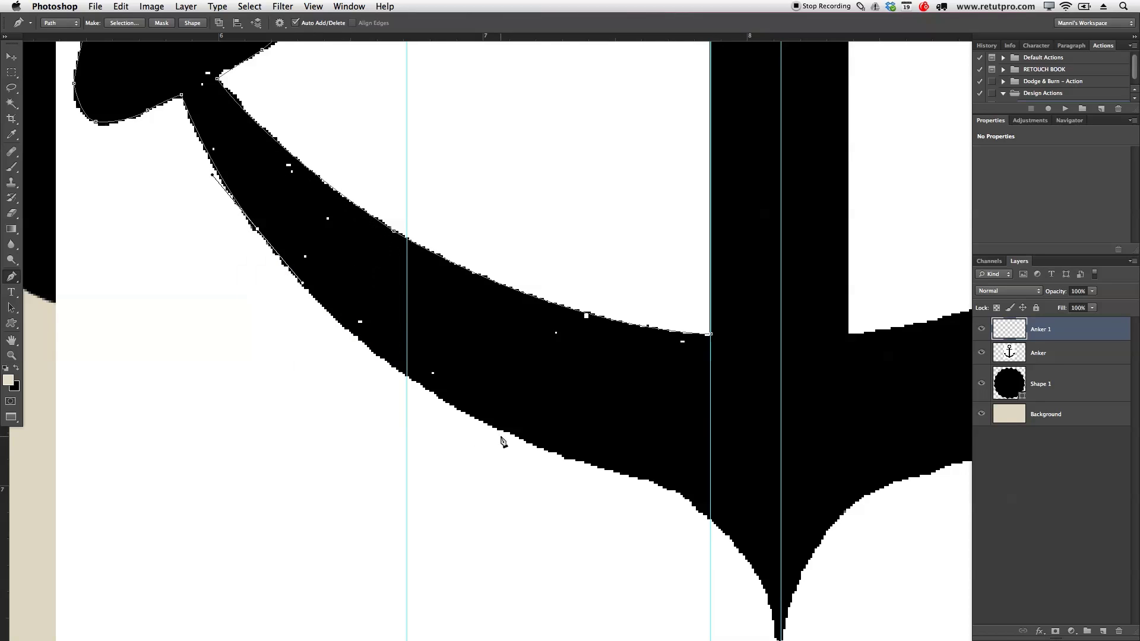
pyautogui.moveTo(499, 434); pyautogui.dragTo(619, 483)
pyautogui.moveTo(611, 478); pyautogui.dragTo(528, 448)
# Curve the path down to the anchor's bottom tip and turn the tip's outgoing handle upward along the center guide
pyautogui.moveTo(614, 472); pyautogui.dragTo(594, 208)
pyautogui.press('space')
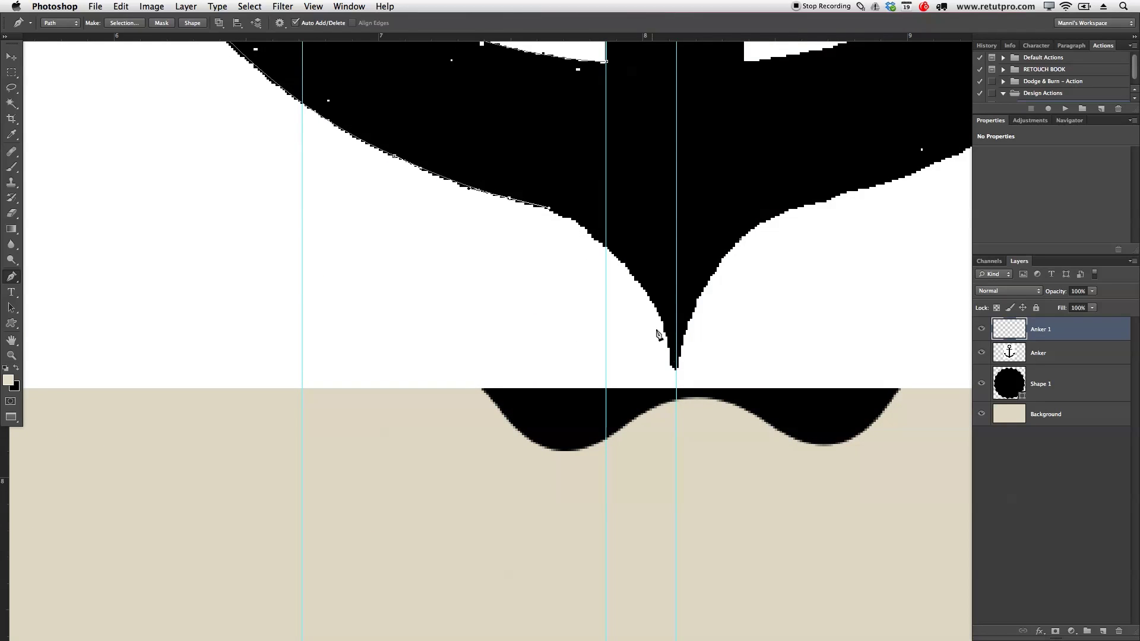
pyautogui.moveTo(676, 370); pyautogui.dragTo(703, 505)
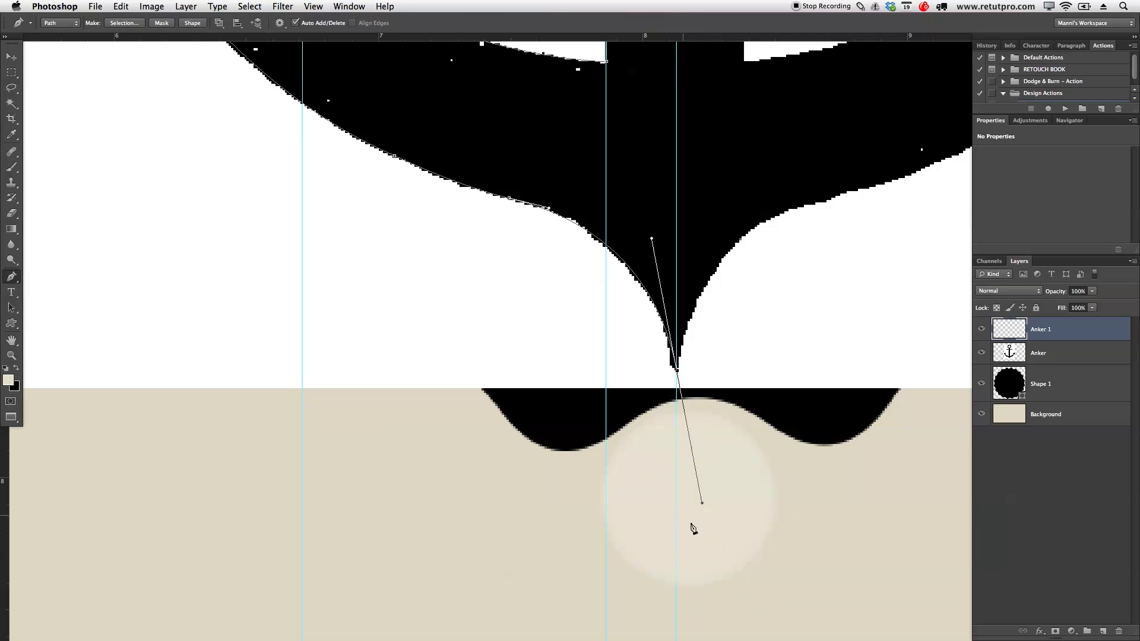
pyautogui.moveTo(703, 504); pyautogui.dragTo(679, 262)
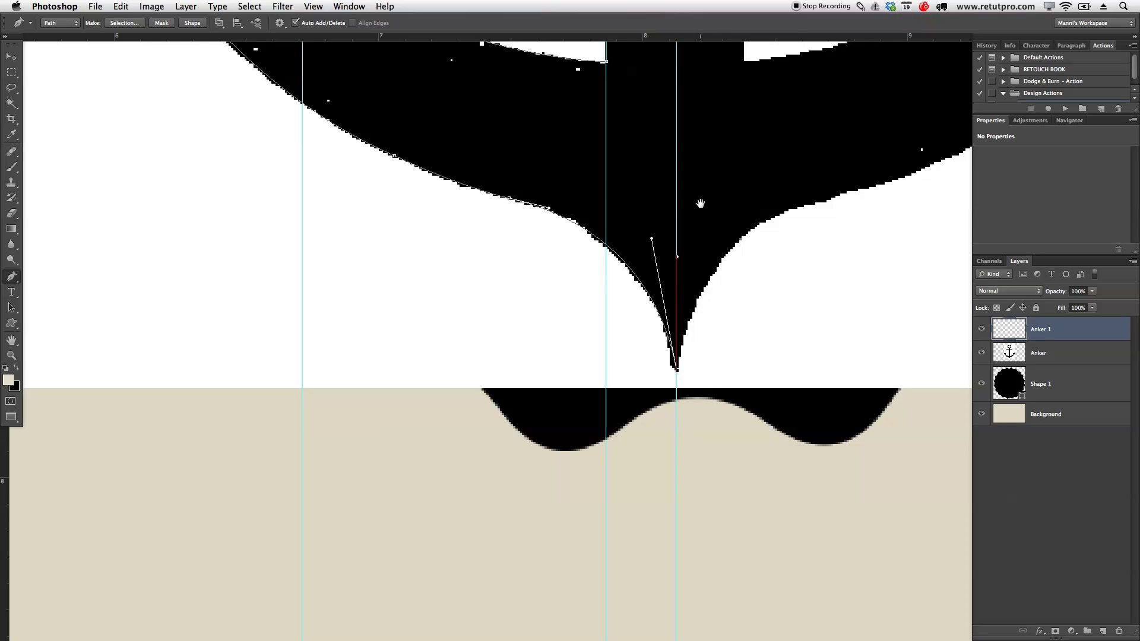
# Run the path up the center guide to the ring's base and close it at the starting point on the shaft's left edge
pyautogui.scroll(10, 699, 214)
pyautogui.click(673, 177)
pyautogui.moveTo(733, 153)
pyautogui.mouseDown()
pyautogui.moveTo(677, 525)
pyautogui.moveTo(521, 613)
pyautogui.mouseUp()
pyautogui.moveTo(549, 265); pyautogui.dragTo(616, 622)
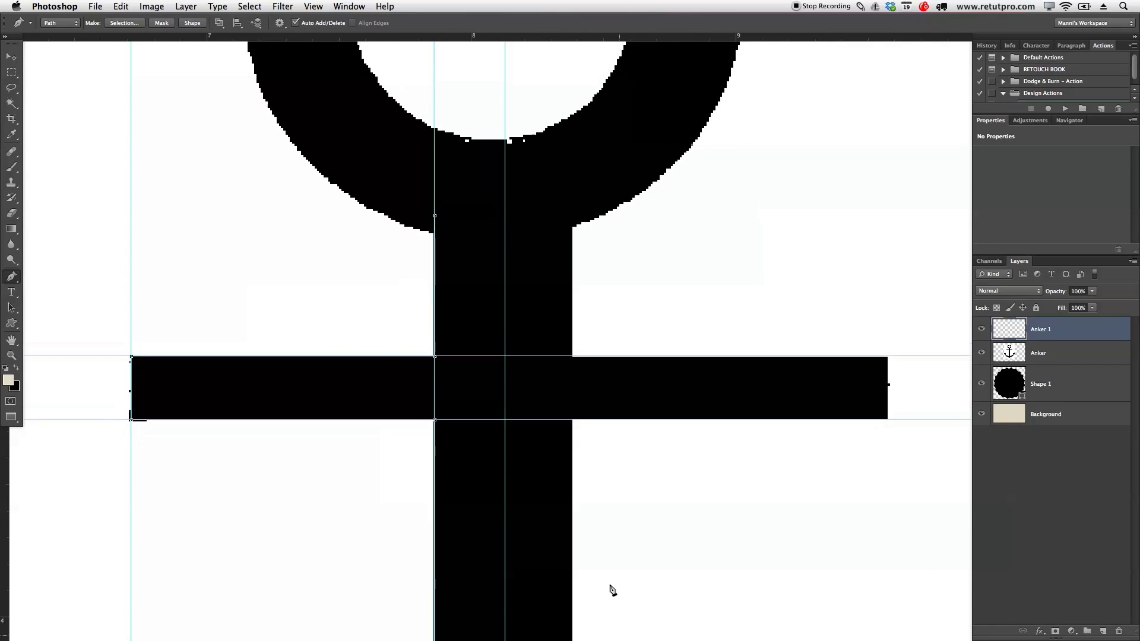
pyautogui.click(504, 207)
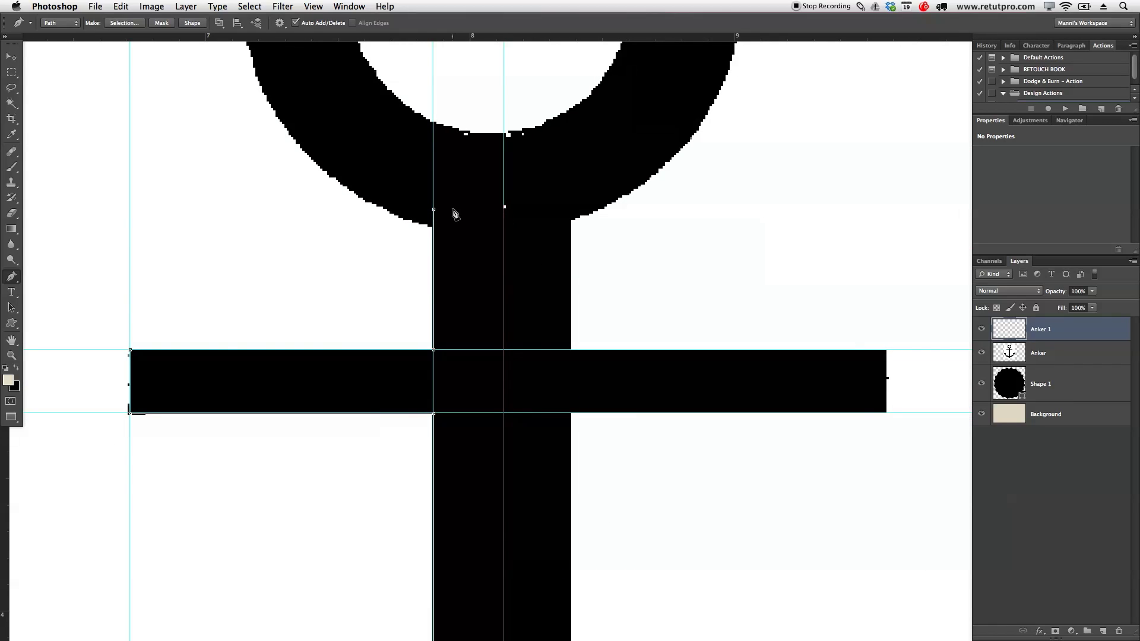
pyautogui.click(434, 210)
pyautogui.click(433, 210)
pyautogui.press('z')
pyautogui.moveTo(547, 247); pyautogui.dragTo(492, 270)
pyautogui.moveTo(539, 301); pyautogui.dragTo(536, 273)
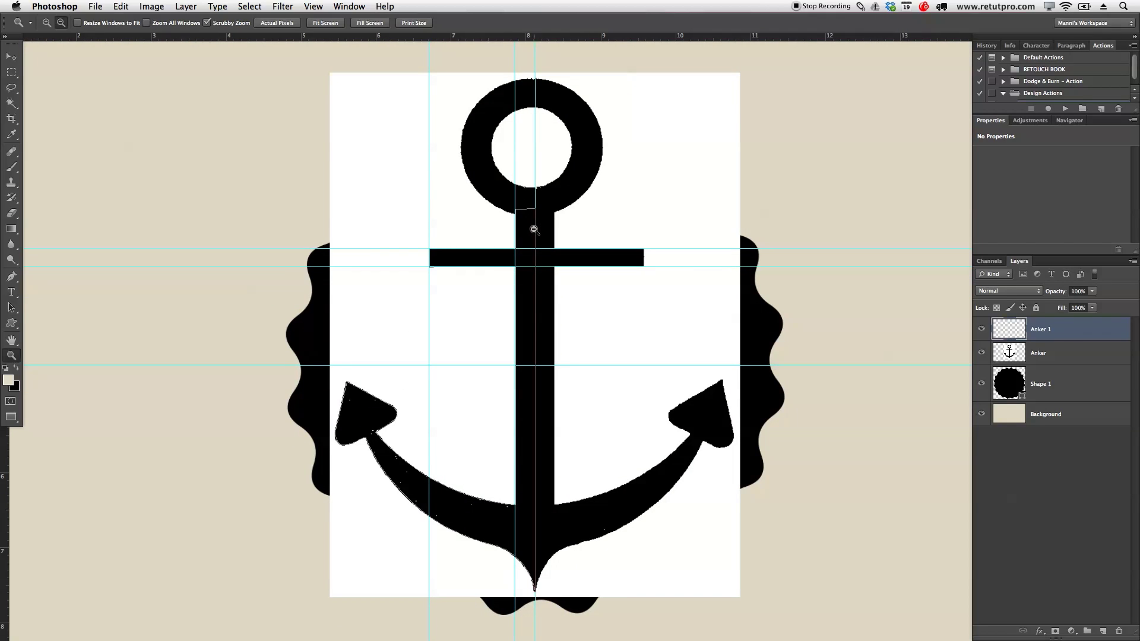
pyautogui.press('p')
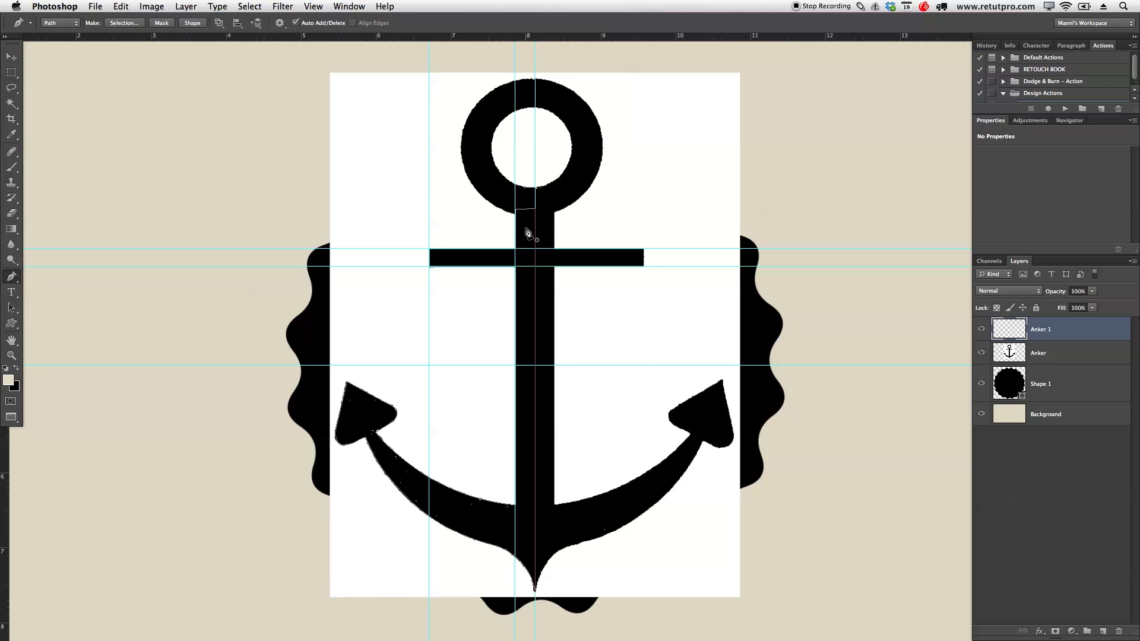
# Fill the closed half-anchor path with black on the Anker 1 layer
pyautogui.rightClick(526, 228)
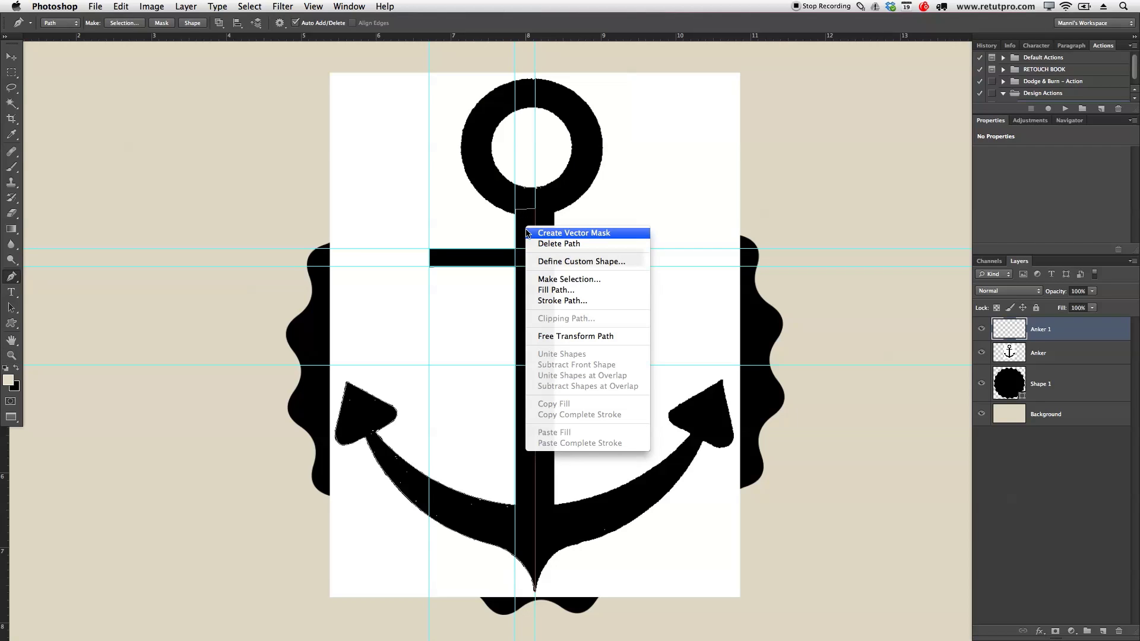
pyautogui.click(541, 293)
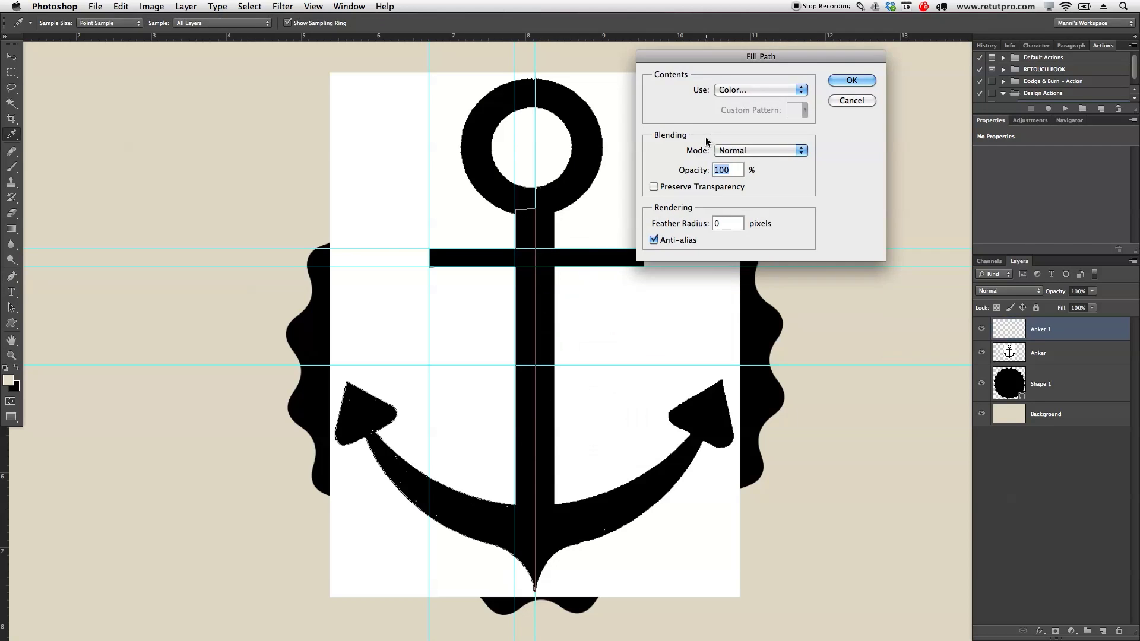
pyautogui.click(743, 88)
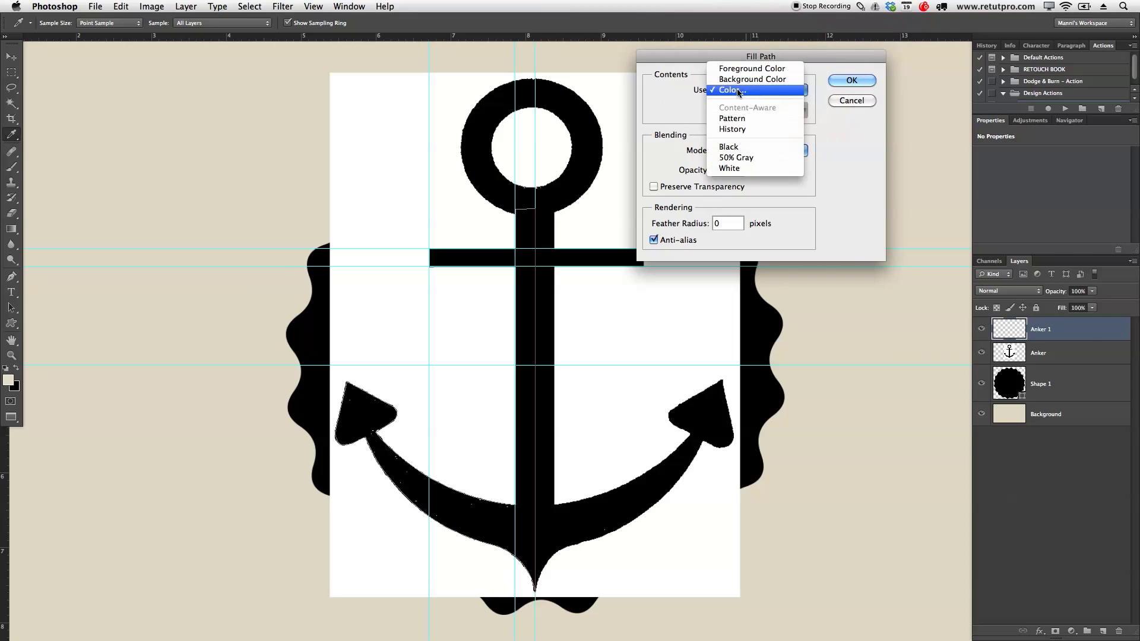
pyautogui.click(734, 148)
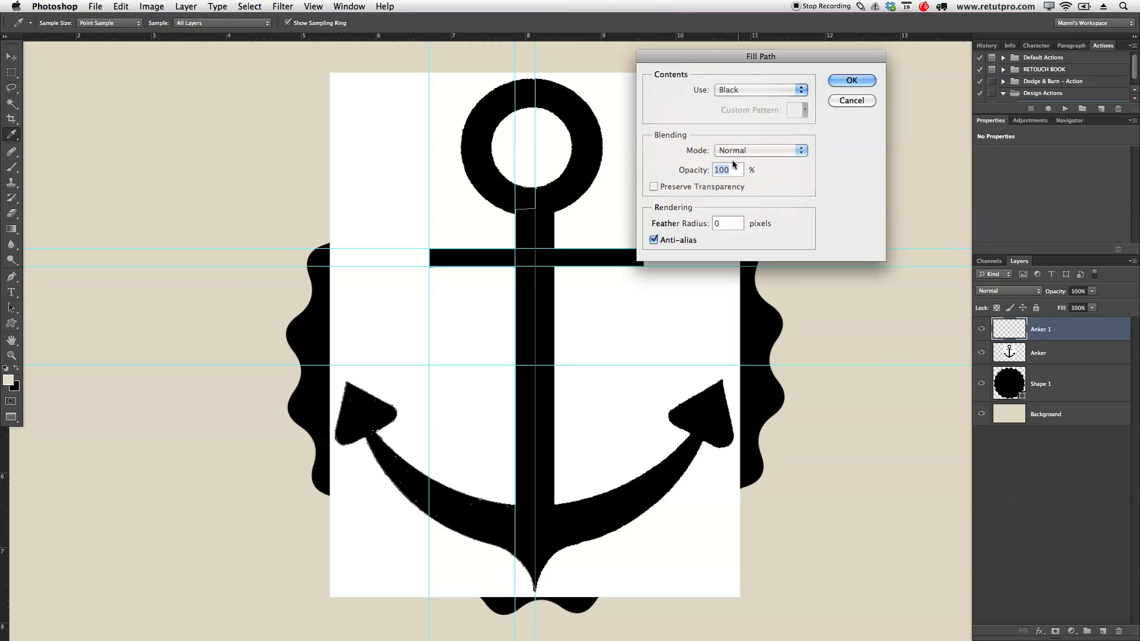
pyautogui.click(868, 84)
# Hide the Anker reference and Shape 1 layers so only the filled left half shows on the background
pyautogui.click(979, 353)
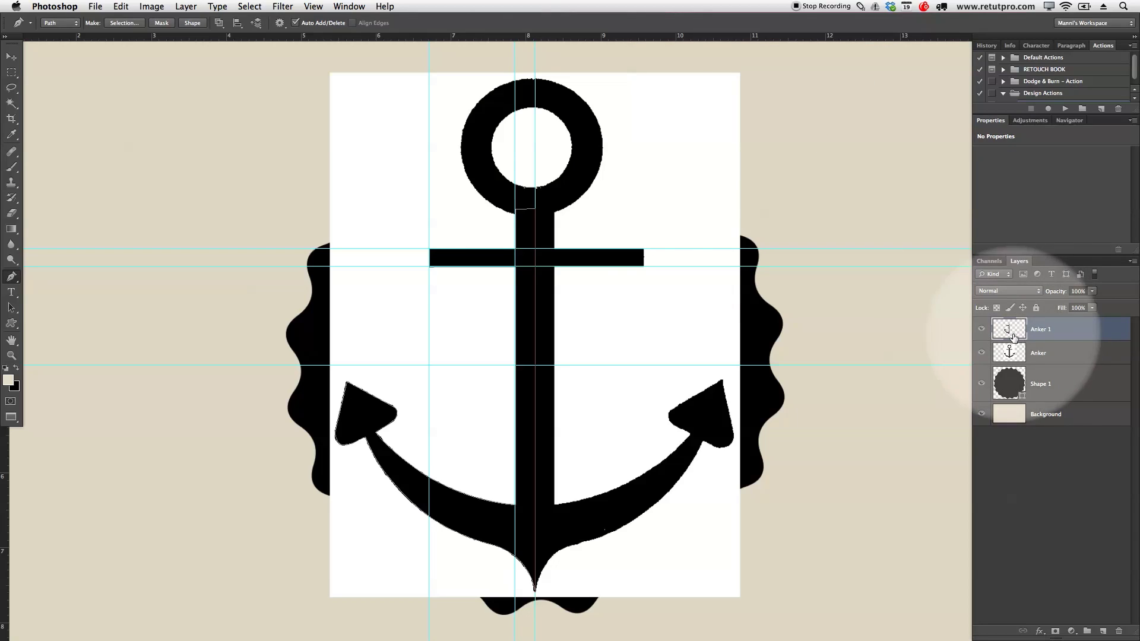
pyautogui.click(1004, 489)
pyautogui.click(982, 386)
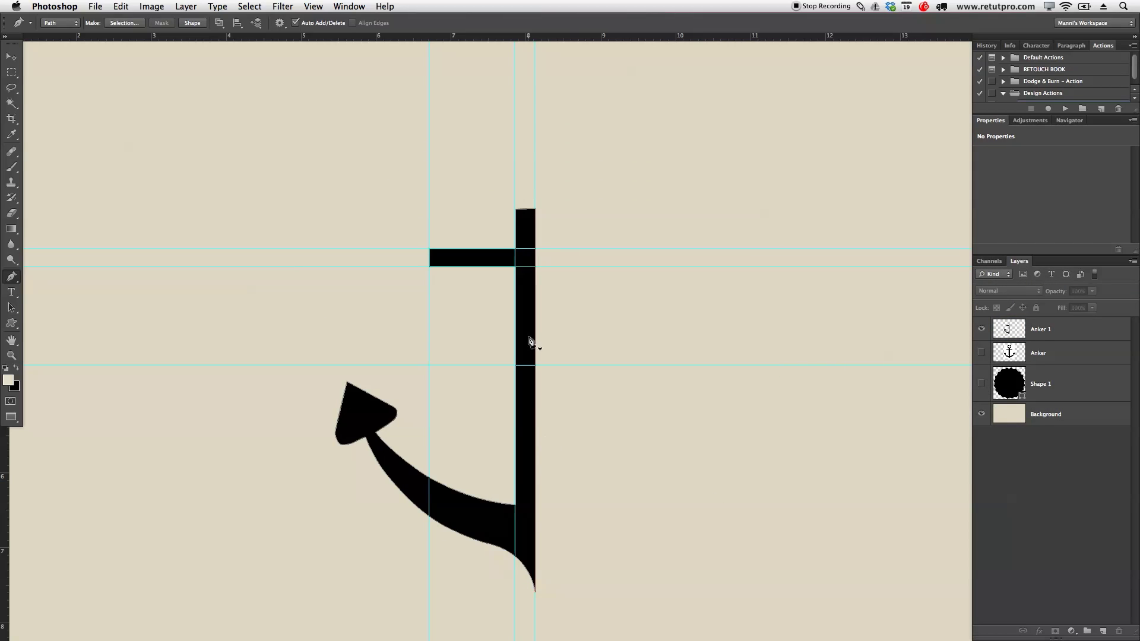
pyautogui.moveTo(714, 412); pyautogui.dragTo(700, 359)
# Flip a duplicate of the Anker 1 layer horizontally and place it against the center guide as the anchor's right half
pyautogui.click(1048, 336)
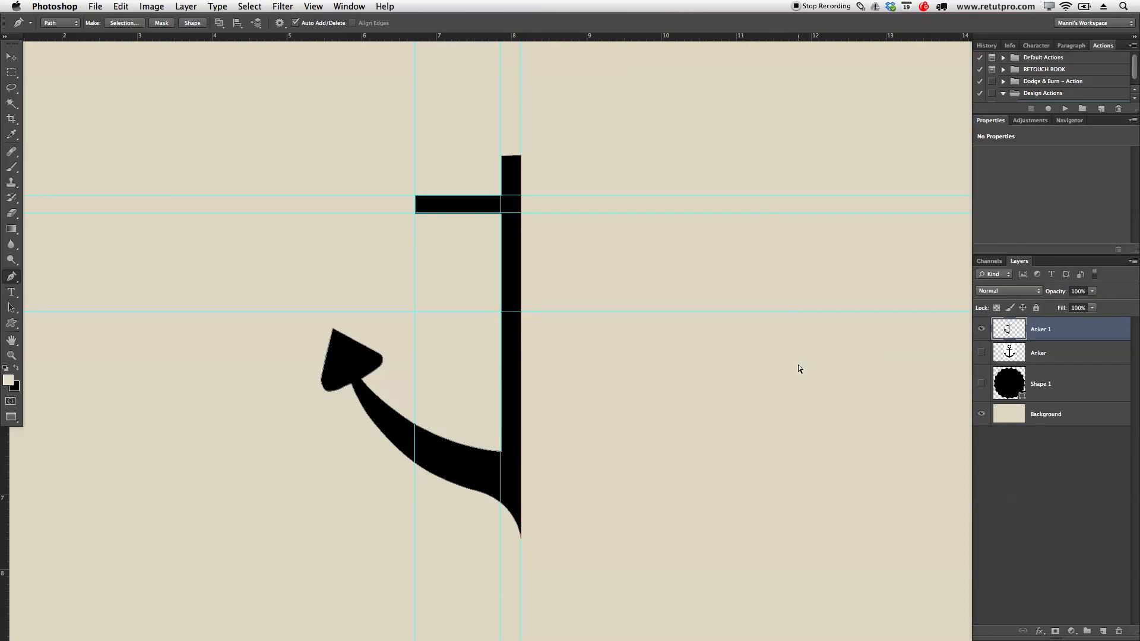
pyautogui.press('super+j')
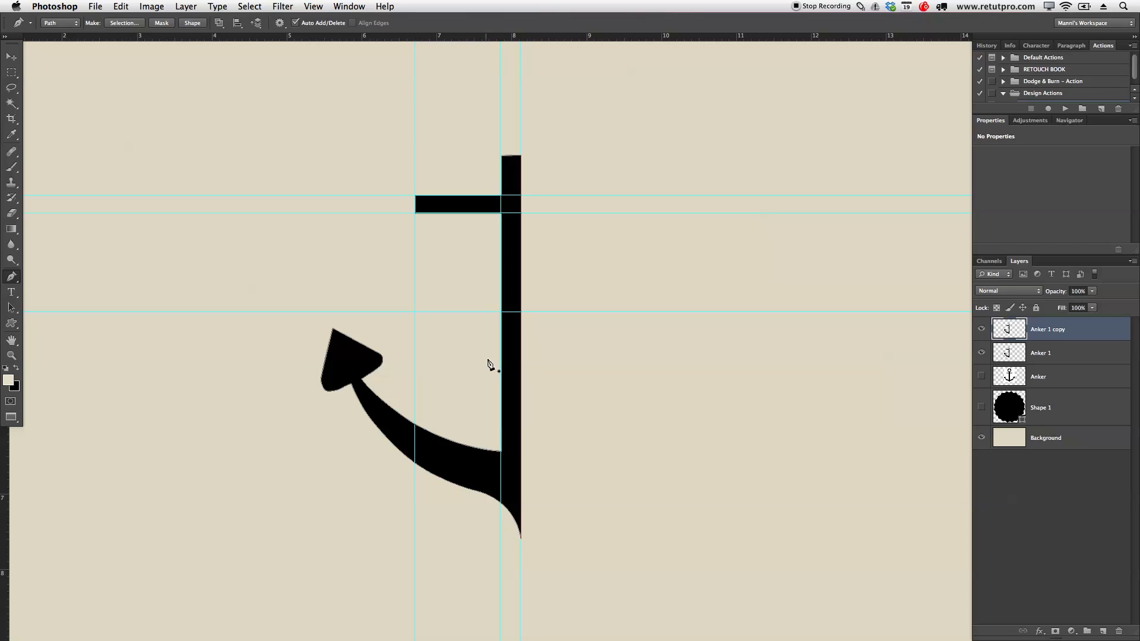
pyautogui.click(121, 6)
pyautogui.moveTo(95, 5)
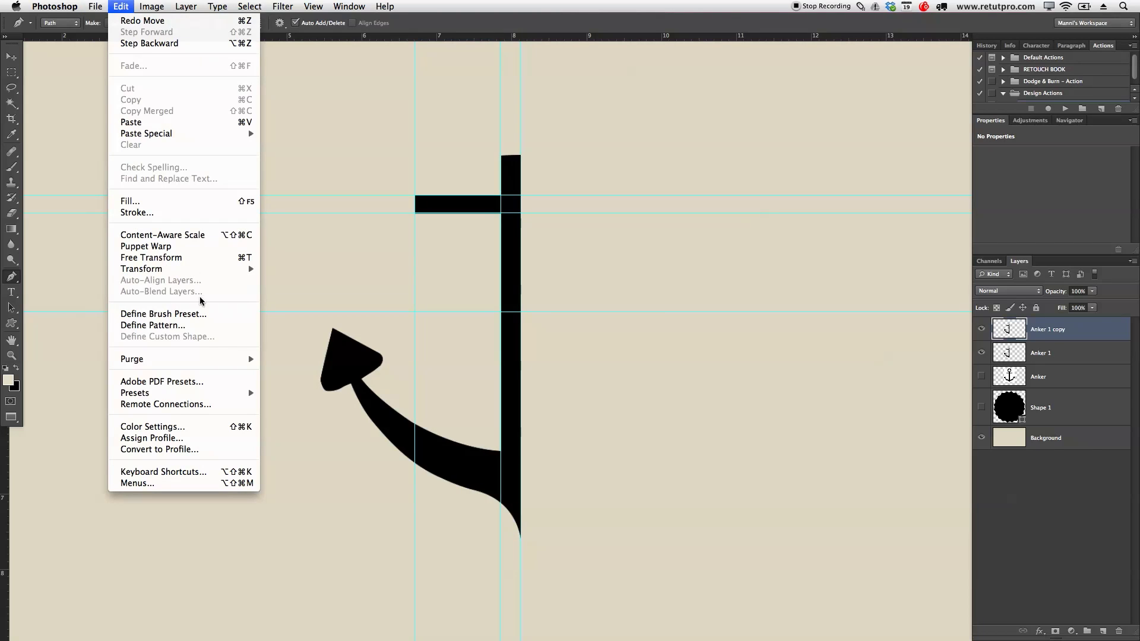
pyautogui.moveTo(193, 269)
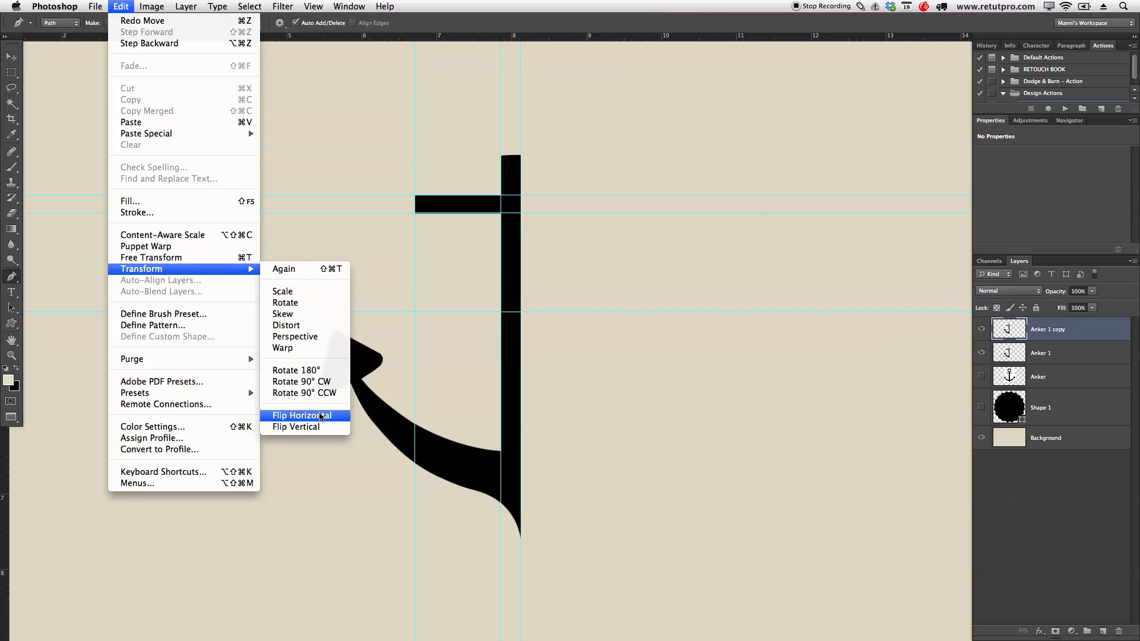
pyautogui.click(320, 414)
pyautogui.press('v')
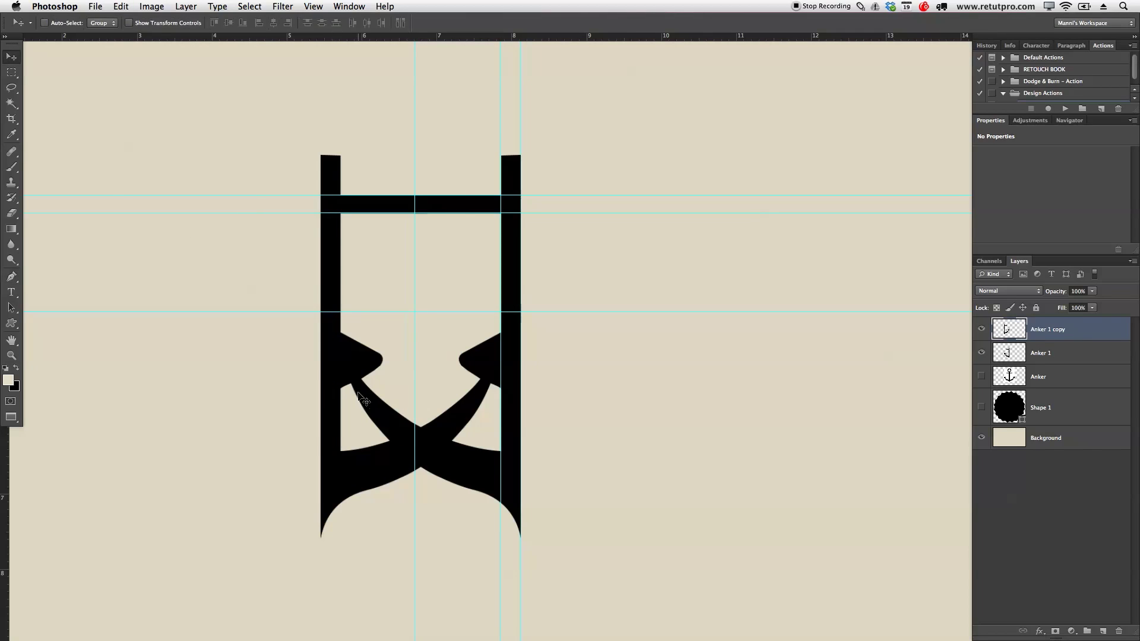
pyautogui.moveTo(346, 409); pyautogui.dragTo(546, 405)
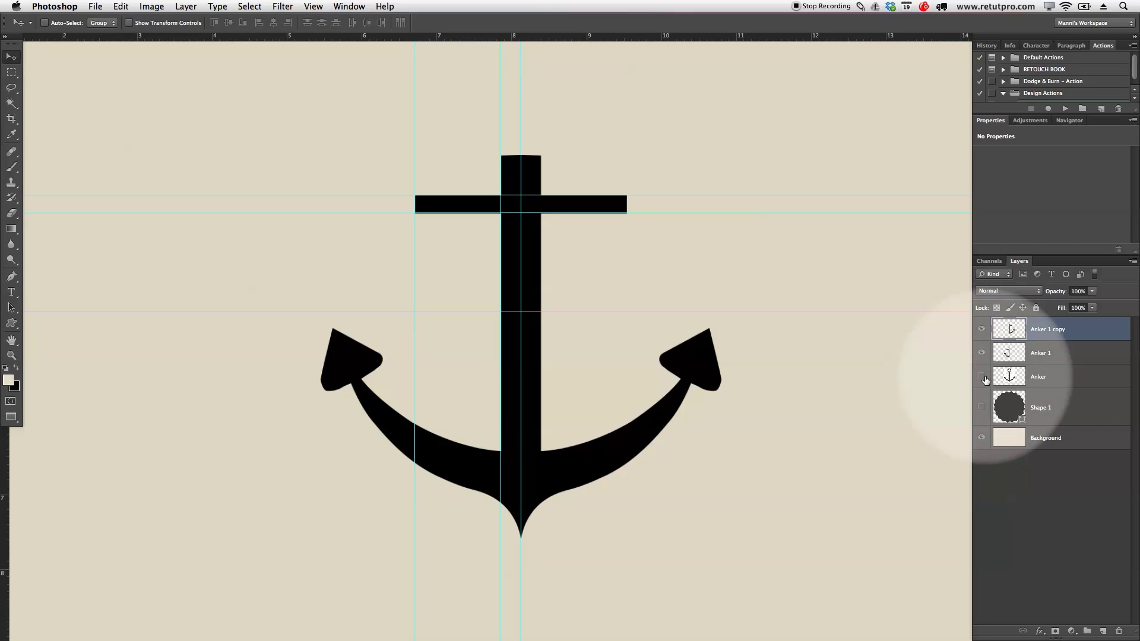
# Show the Anker reference and, on a new layer, make a circular selection matching the ring's outer edge with the Elliptical Marquee
pyautogui.click(982, 376)
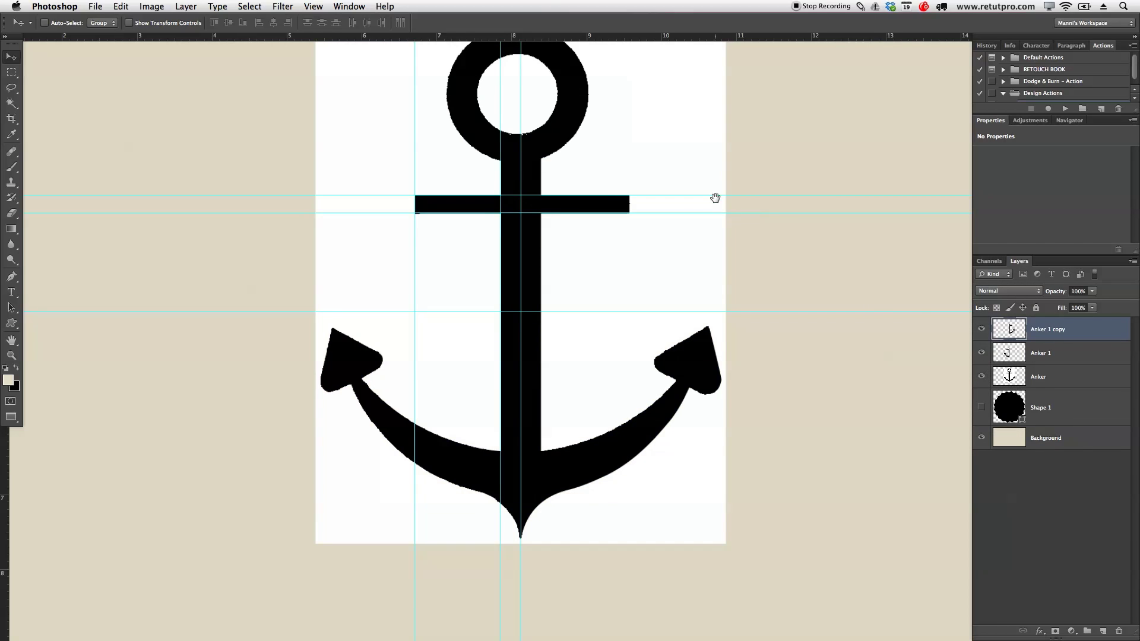
pyautogui.moveTo(715, 197); pyautogui.dragTo(711, 300)
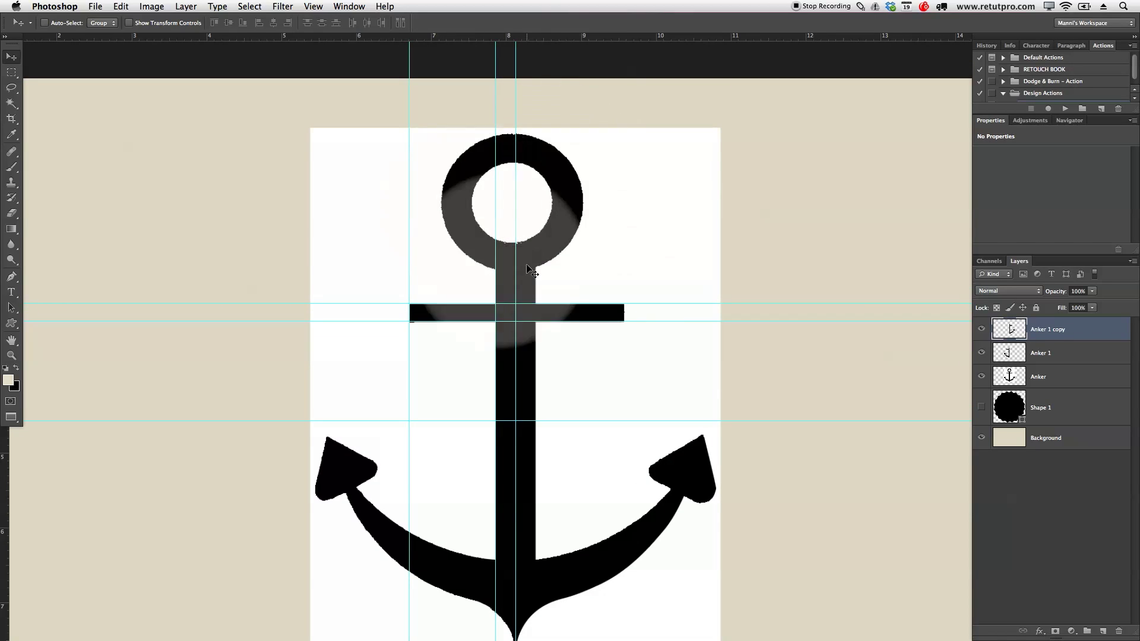
pyautogui.click(1102, 631)
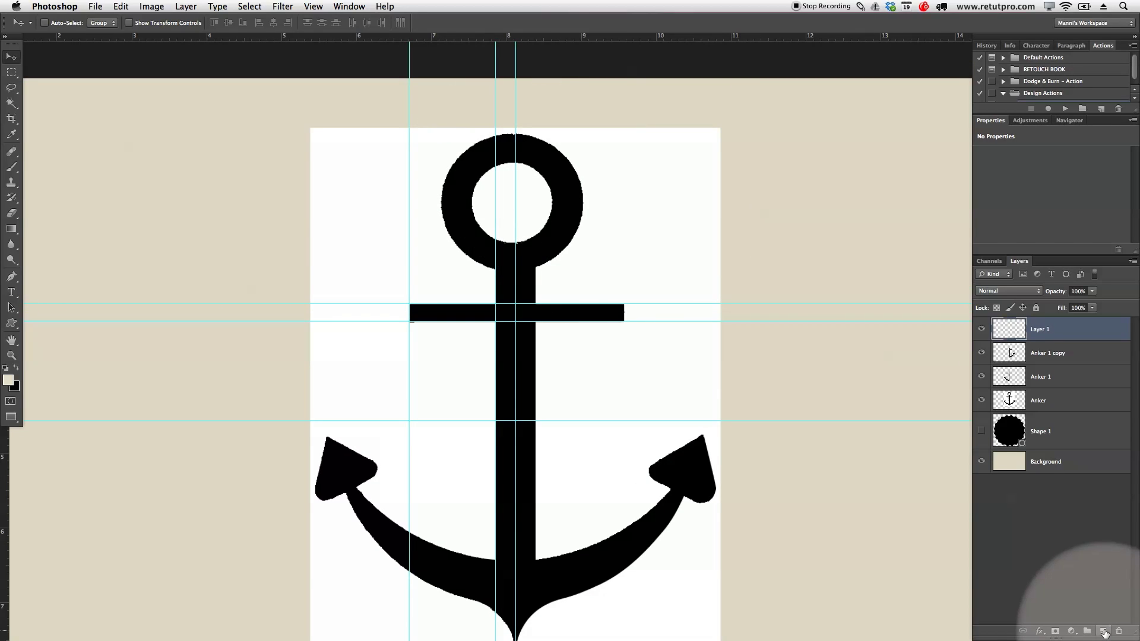
pyautogui.click(12, 72)
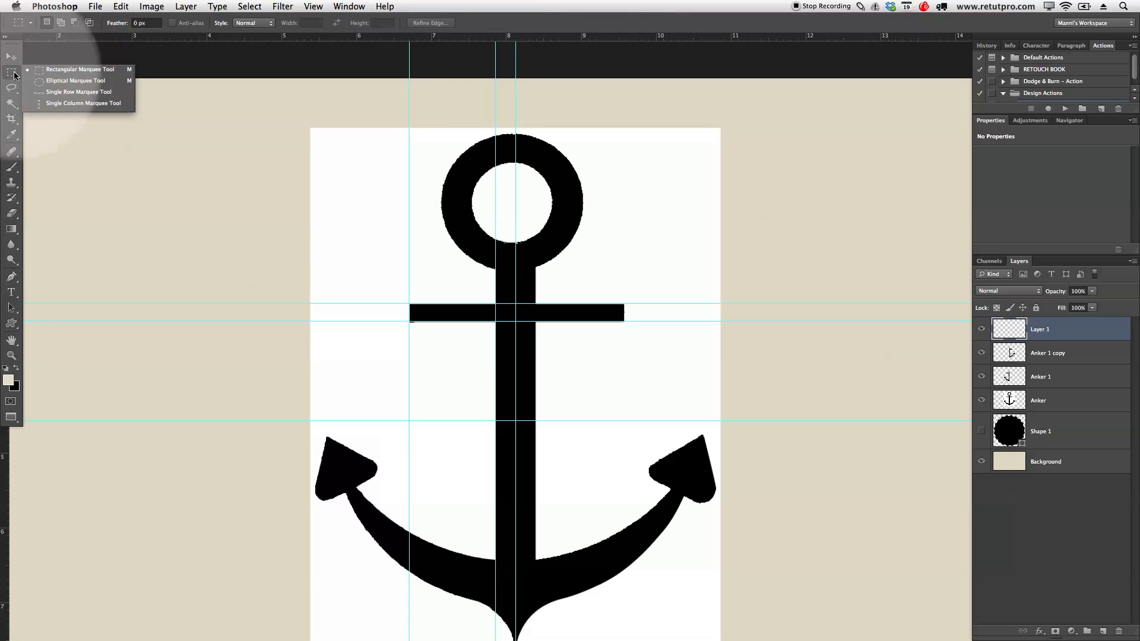
pyautogui.click(51, 80)
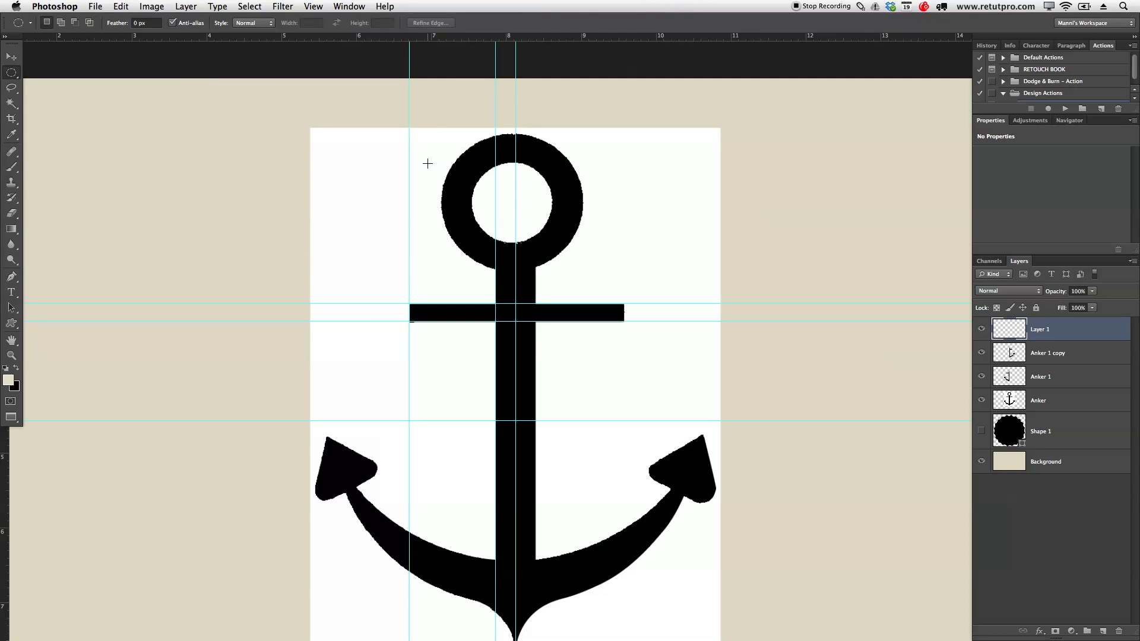
pyautogui.moveTo(441, 128); pyautogui.dragTo(592, 268)
pyautogui.moveTo(556, 231); pyautogui.dragTo(552, 231)
pyautogui.click(1018, 332)
# Fill the circular selection with black on the new layer and deselect it
pyautogui.rightClick(532, 212)
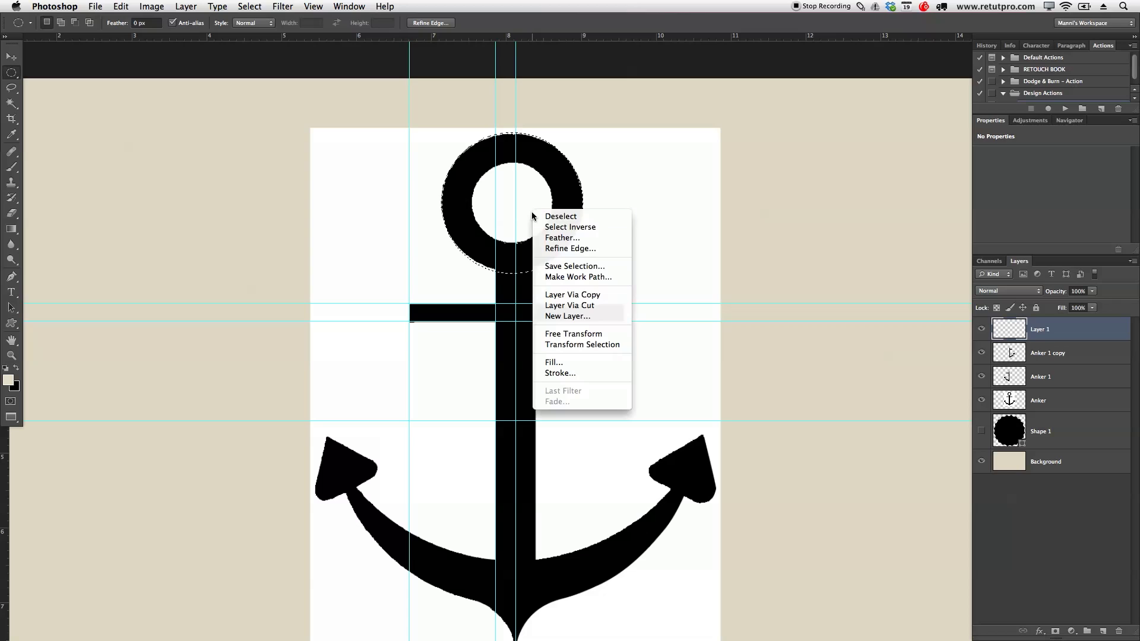
pyautogui.click(567, 362)
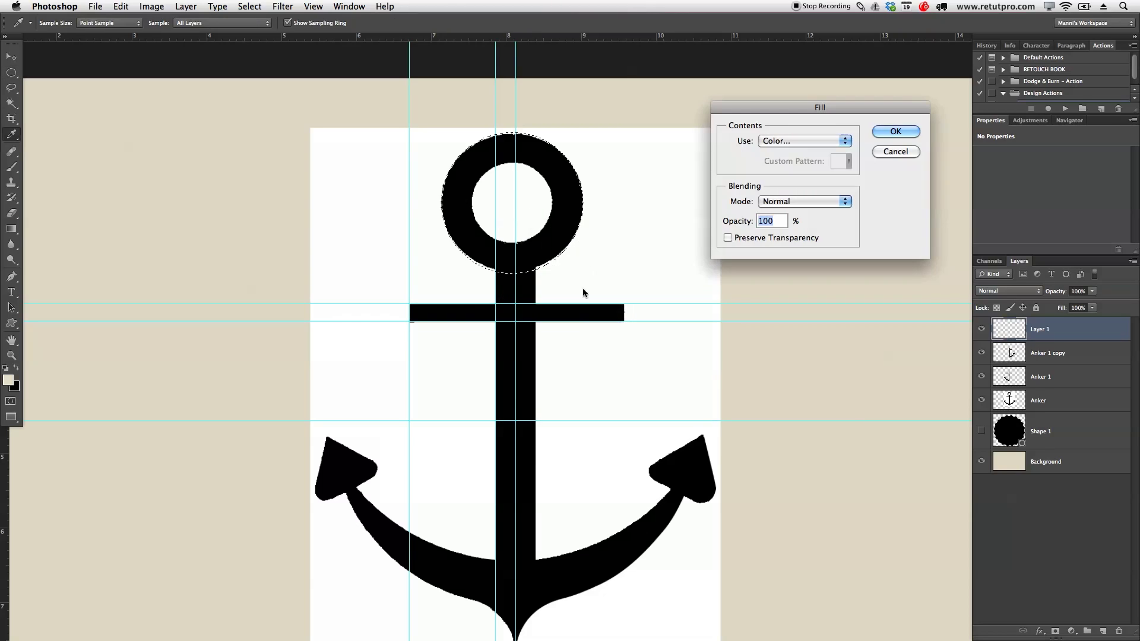
pyautogui.click(763, 142)
pyautogui.click(776, 198)
pyautogui.click(901, 130)
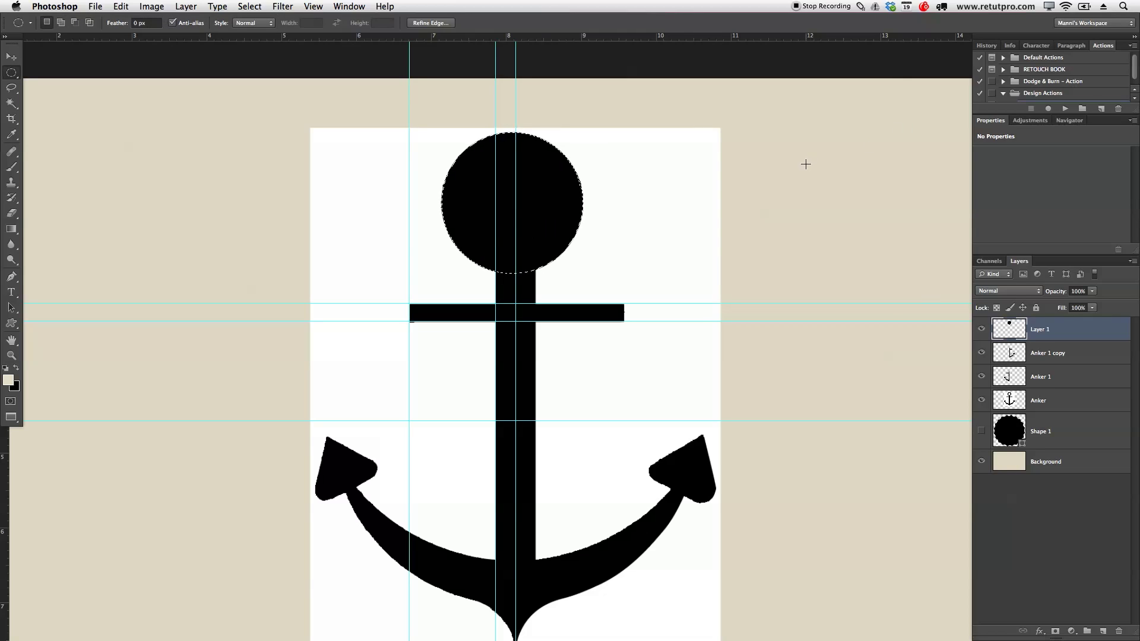
pyautogui.hotkey('ctrl', 'd')
# Hide the filled circle's layer and select the reference ring's inner hole with a circular marquee, nudging it into alignment
pyautogui.click(981, 330)
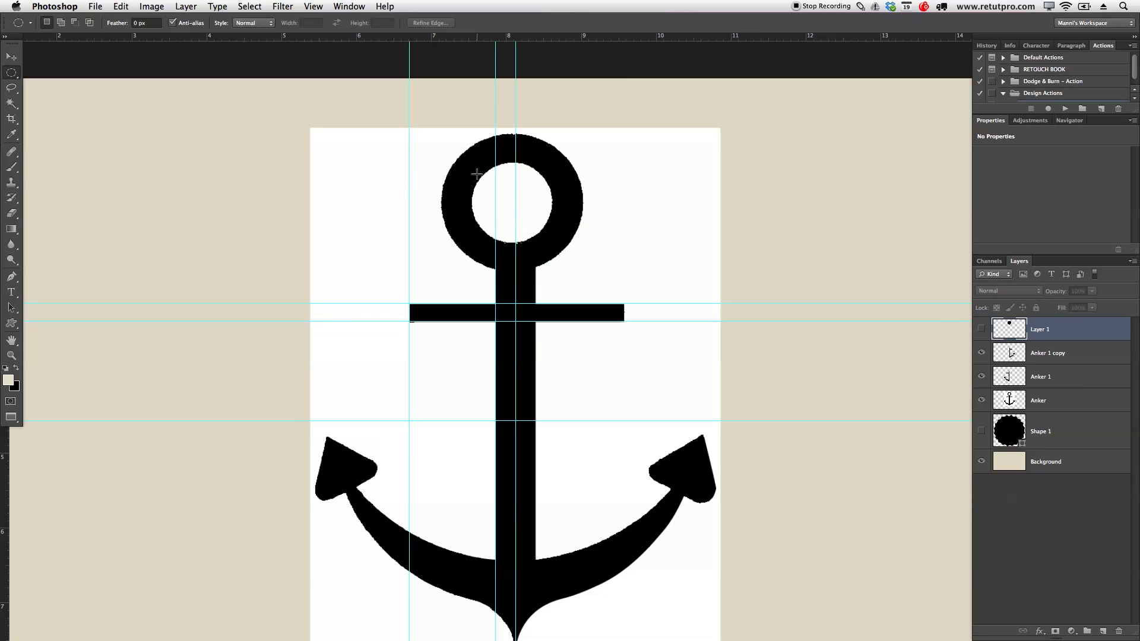
pyautogui.moveTo(478, 168); pyautogui.dragTo(534, 222)
pyautogui.press('Left')
pyautogui.press('Left')
pyautogui.press('Left')
pyautogui.press('Left')
pyautogui.press('Left')
# Show the circle layer, cut the selected hole out of it, and hide the Anker reference layer
pyautogui.click(982, 330)
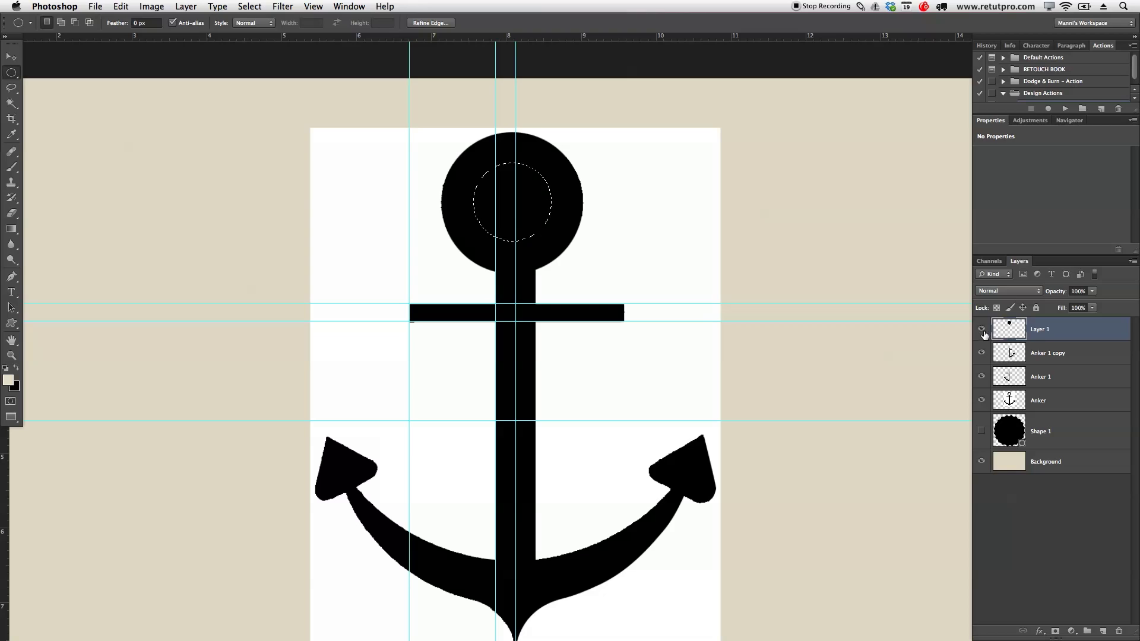
pyautogui.press('Delete')
pyautogui.press('super+d')
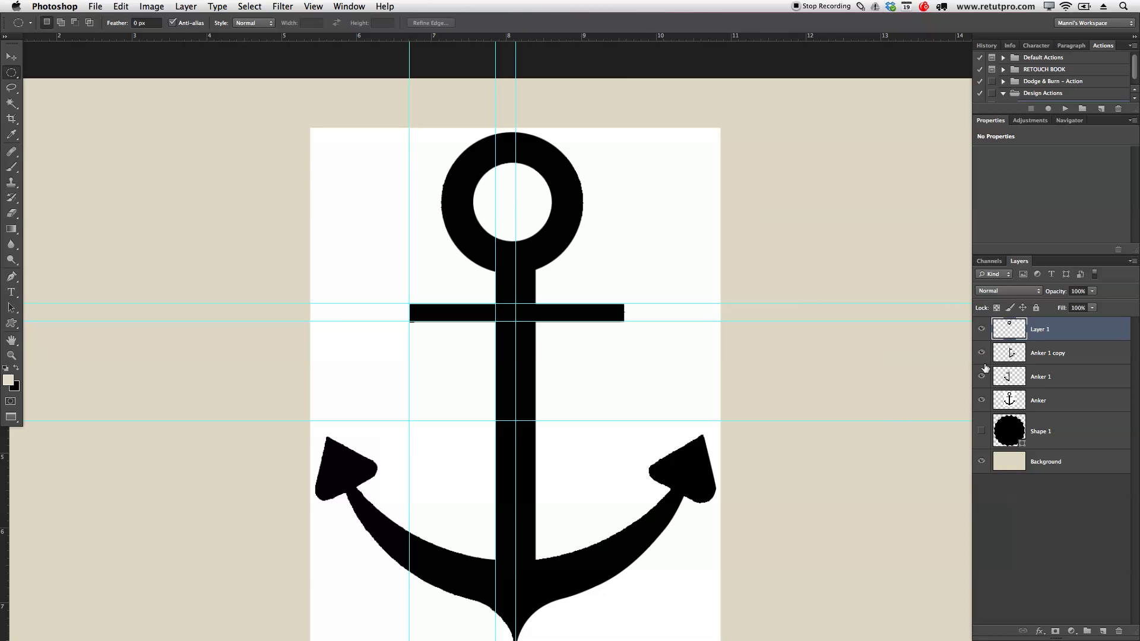
pyautogui.click(983, 400)
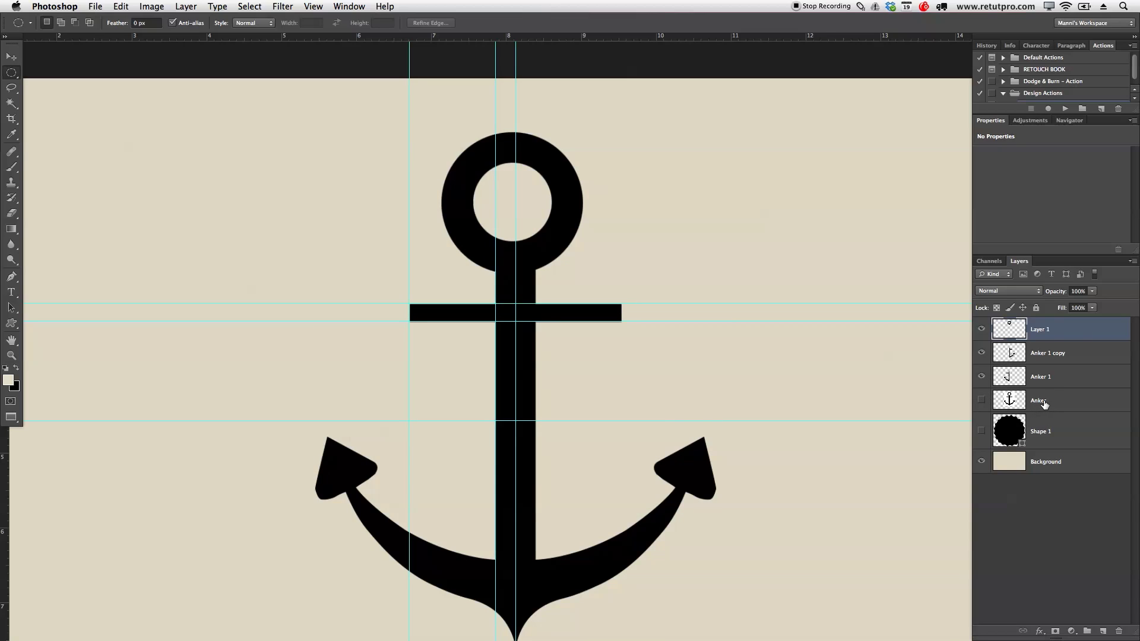
pyautogui.keyDown('super'); pyautogui.click(1044, 401); pyautogui.keyUp('super')
pyautogui.press('Delete')
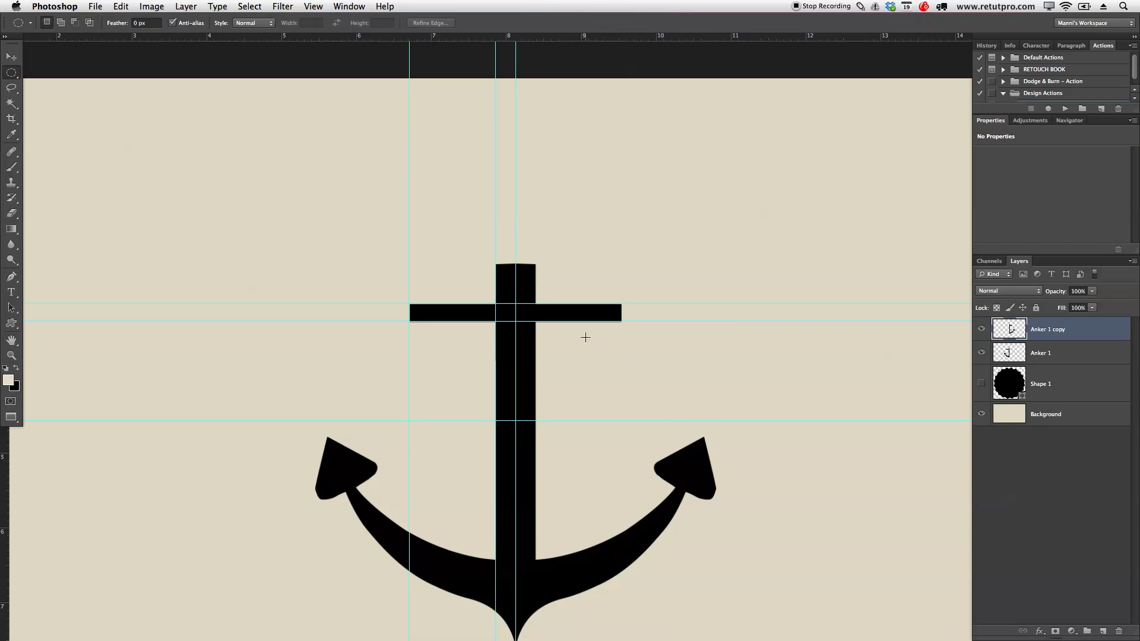
pyautogui.press('super+z')
# Delete the Anker reference layer and merge Layer 1, Anker 1 copy and Anker 1 into a single layer
pyautogui.click(1072, 407)
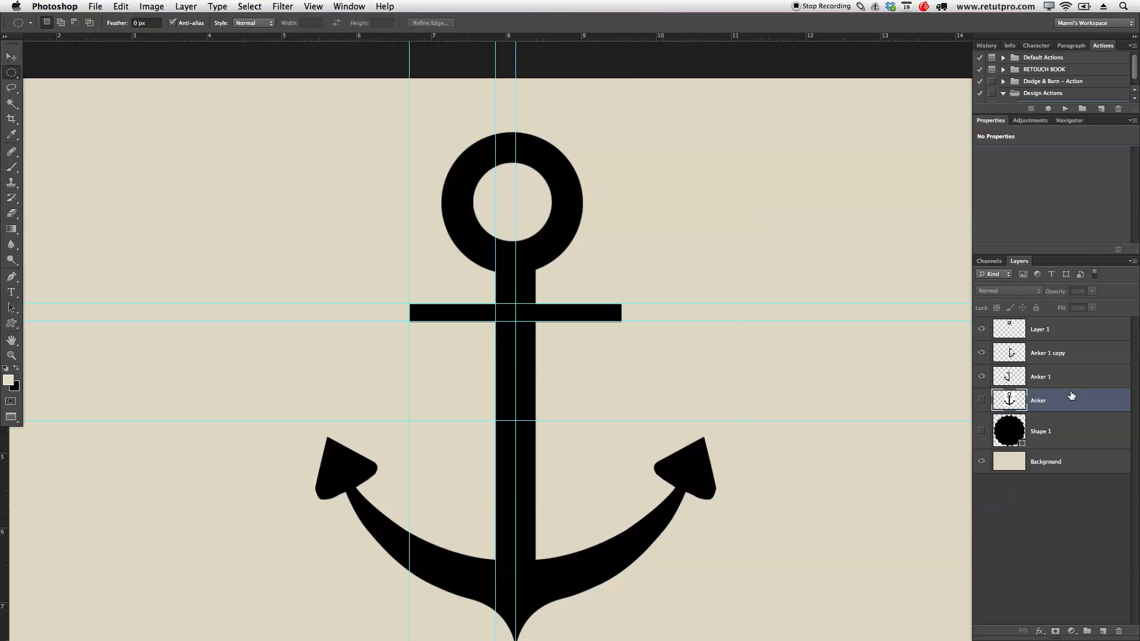
pyautogui.press('Delete')
pyautogui.click(1079, 338)
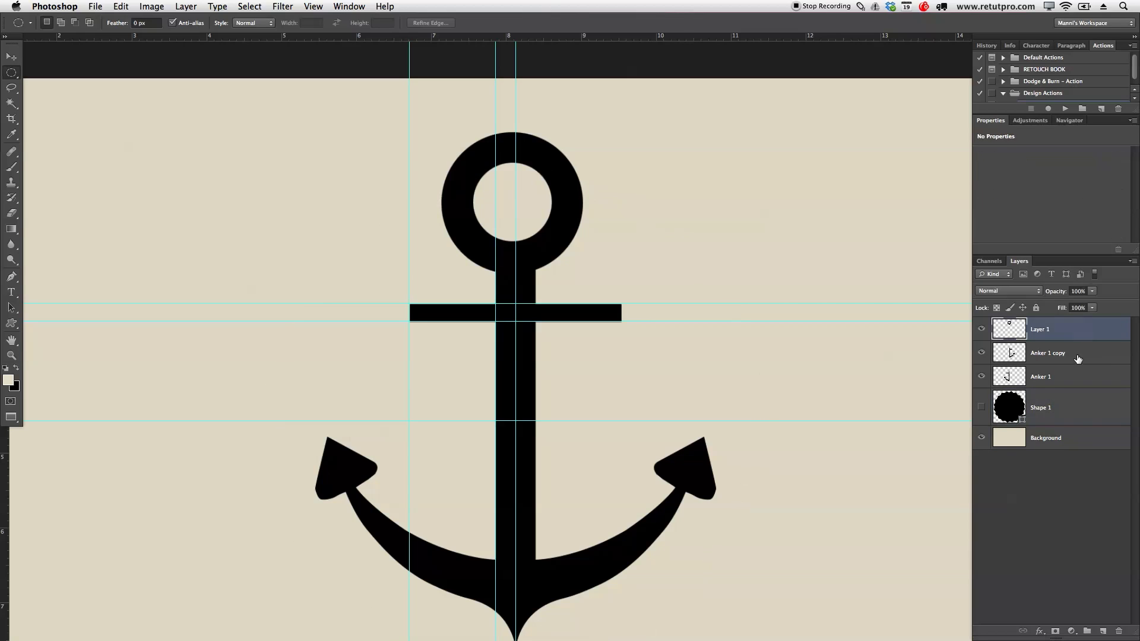
pyautogui.keyDown('shift'); pyautogui.click(1078, 359); pyautogui.keyUp('shift')
pyautogui.keyDown('shift'); pyautogui.click(1078, 373); pyautogui.keyUp('shift')
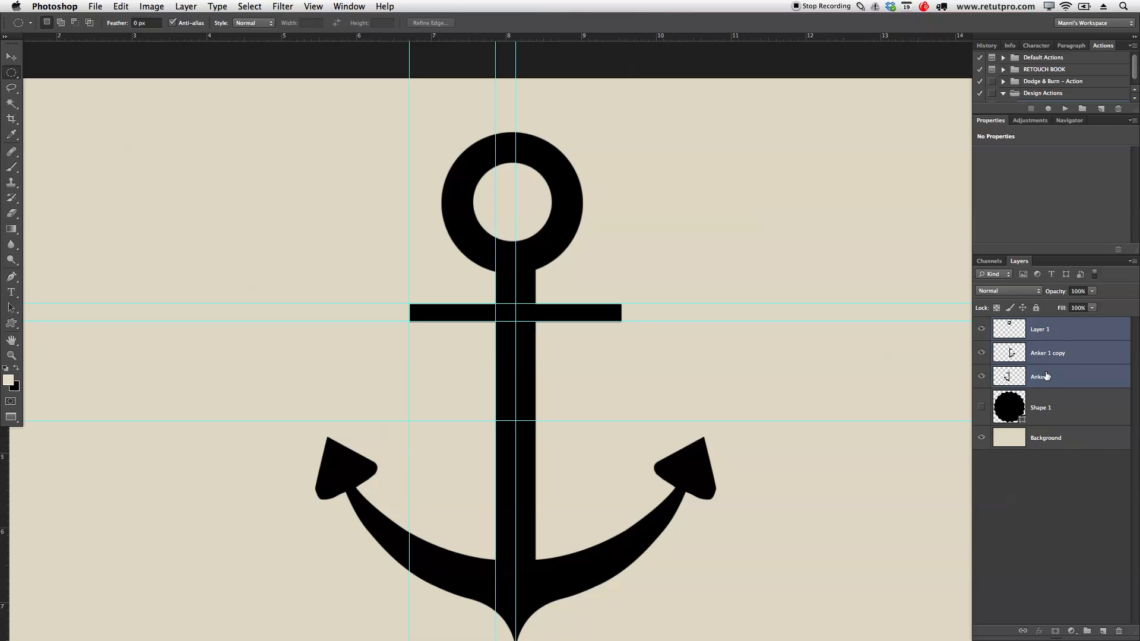
pyautogui.rightClick(1063, 341)
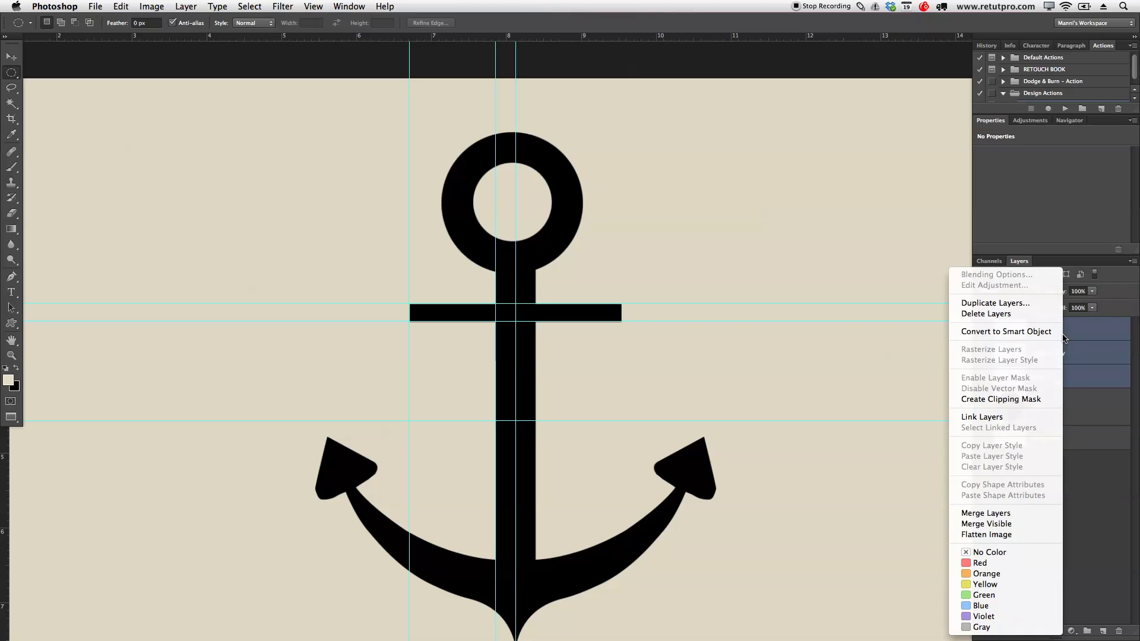
pyautogui.click(1001, 516)
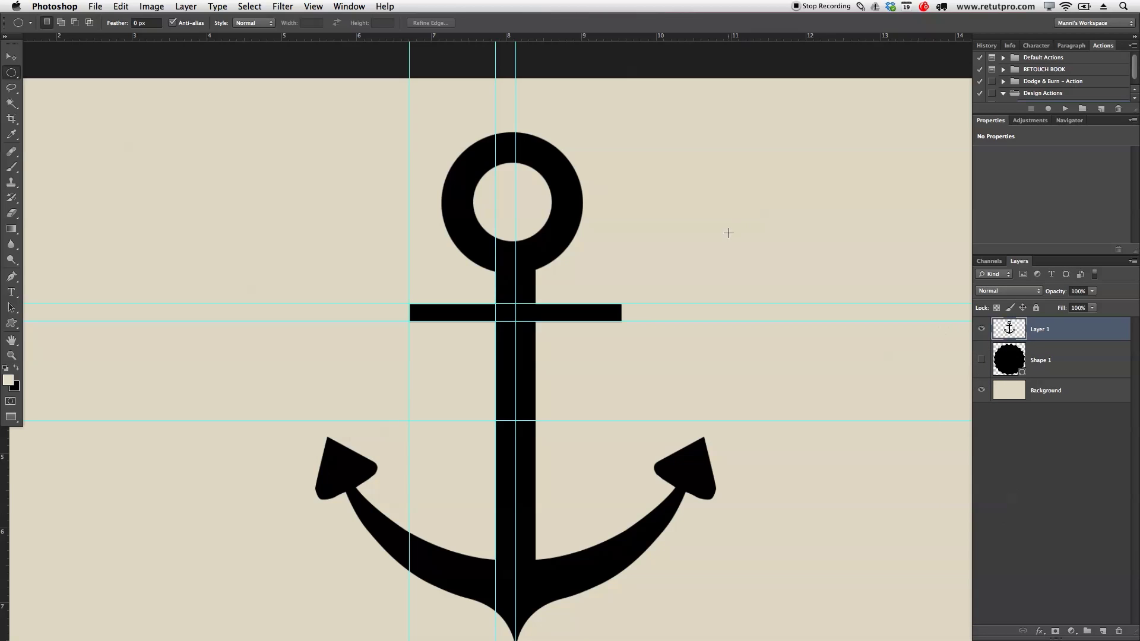
# Inspect the merged anchor and remove the guides from view
pyautogui.press('z')
pyautogui.moveTo(674, 276); pyautogui.dragTo(638, 278)
pyautogui.moveTo(748, 337); pyautogui.dragTo(682, 325)
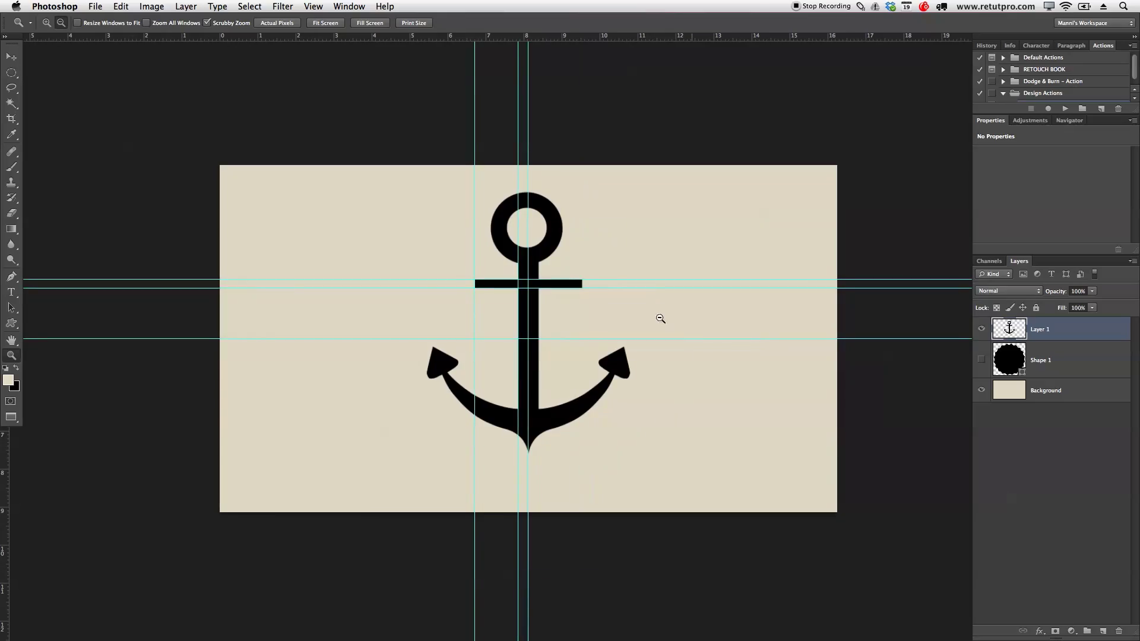
pyautogui.moveTo(559, 417); pyautogui.dragTo(682, 437)
pyautogui.moveTo(510, 336); pyautogui.dragTo(416, 309)
pyautogui.moveTo(503, 239); pyautogui.dragTo(537, 425)
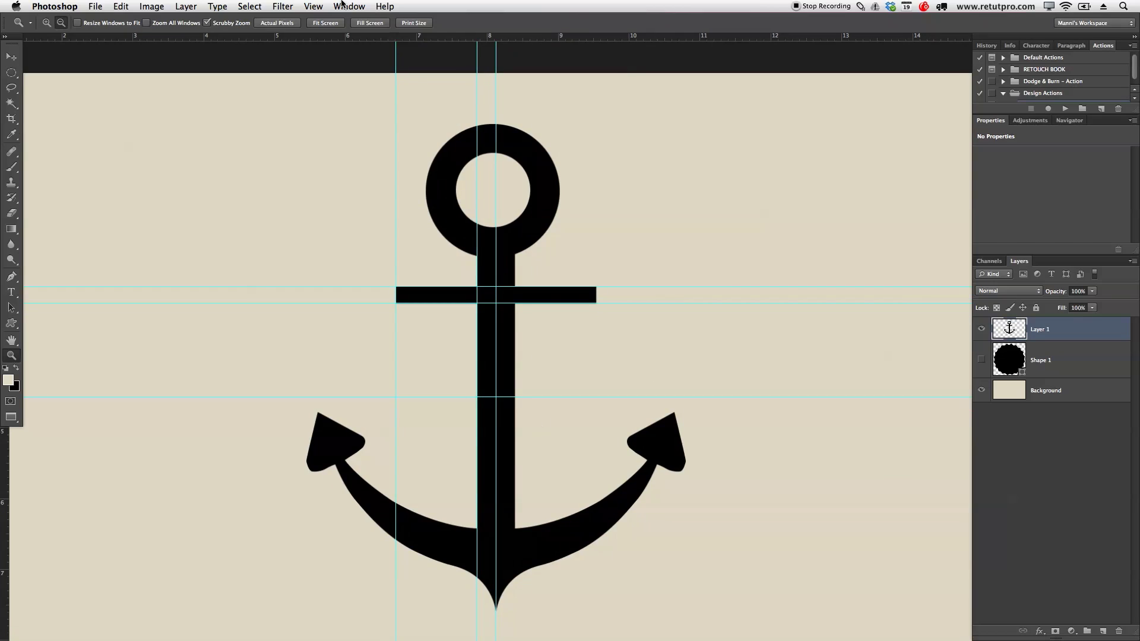
pyautogui.click(313, 6)
pyautogui.click(357, 295)
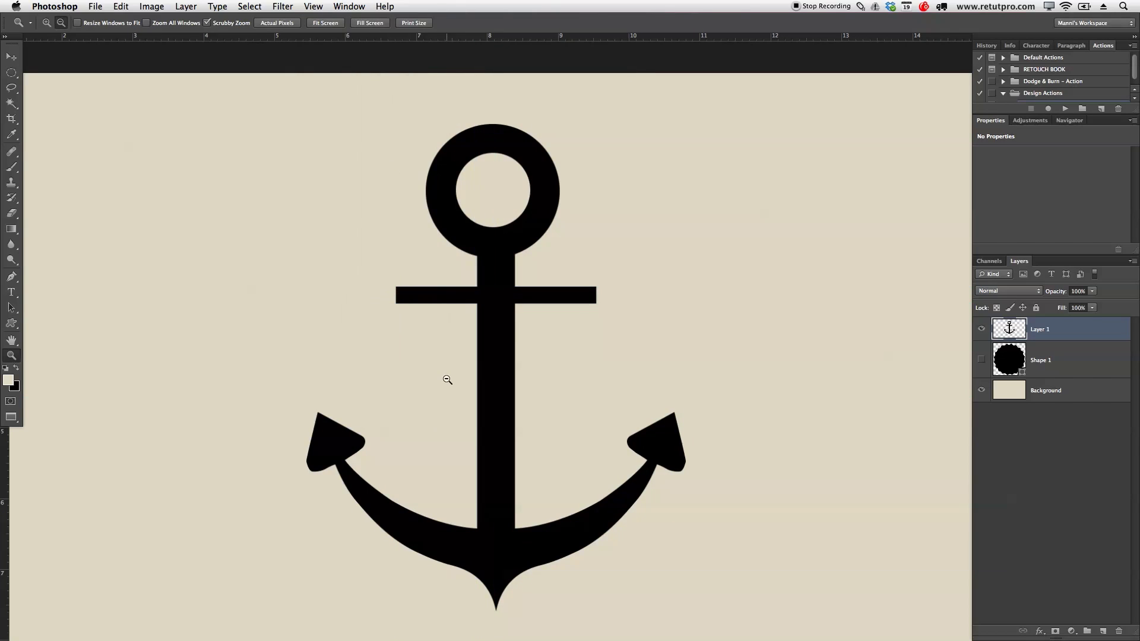
# Toggle the Shape 1 badge layer's visibility to compare the anchor with the badge, leaving the badge hidden
pyautogui.moveTo(610, 378); pyautogui.dragTo(599, 347)
pyautogui.click(981, 360)
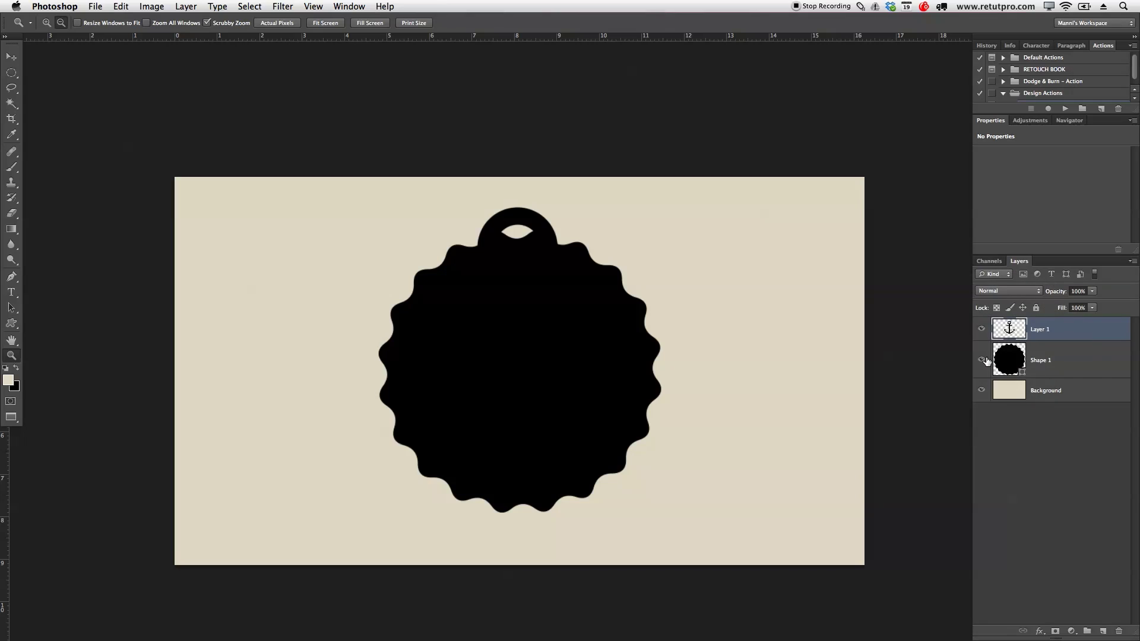
pyautogui.click(981, 360)
pyautogui.click(982, 360)
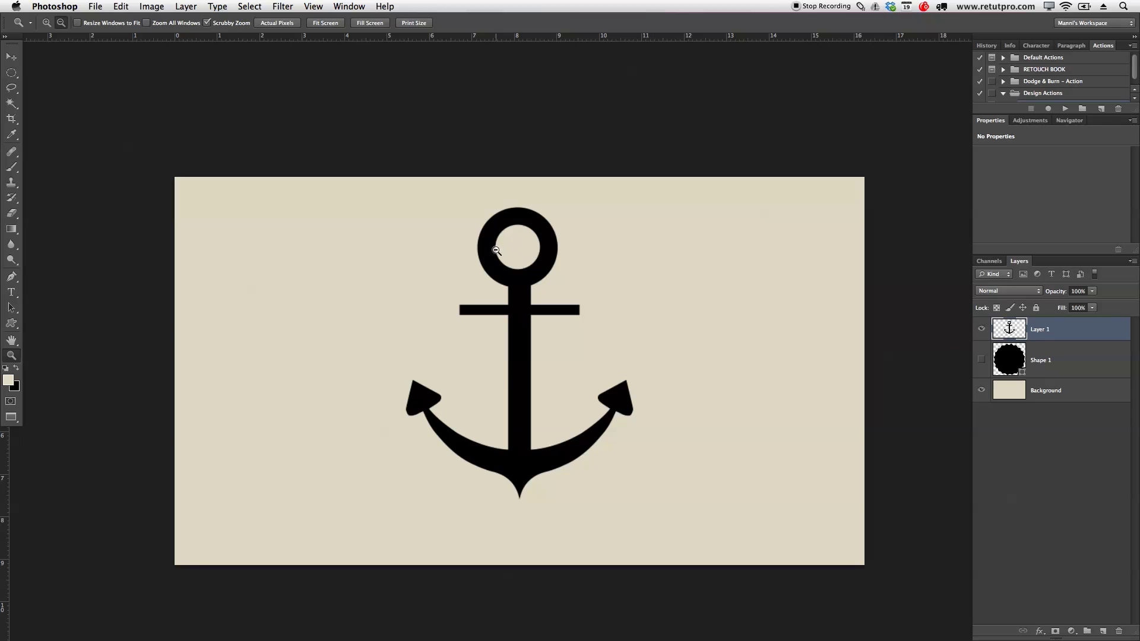
# Select the whole anchor on Layer 1 with the Magic Wand tool and rename the layer Anker
pyautogui.click(12, 104)
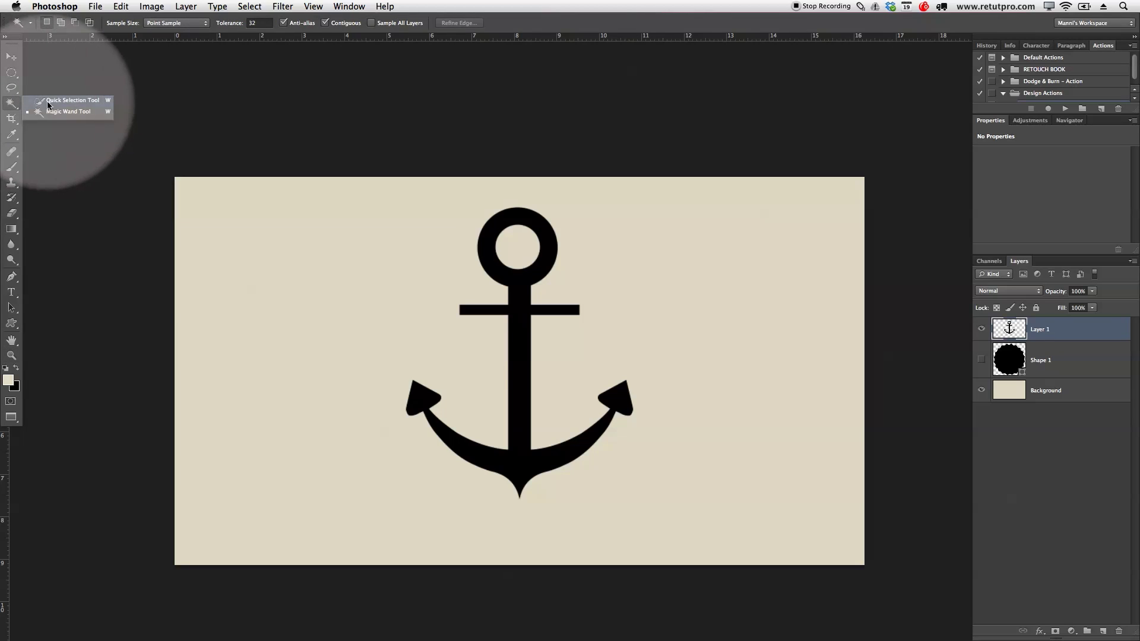
pyautogui.click(56, 113)
pyautogui.click(497, 223)
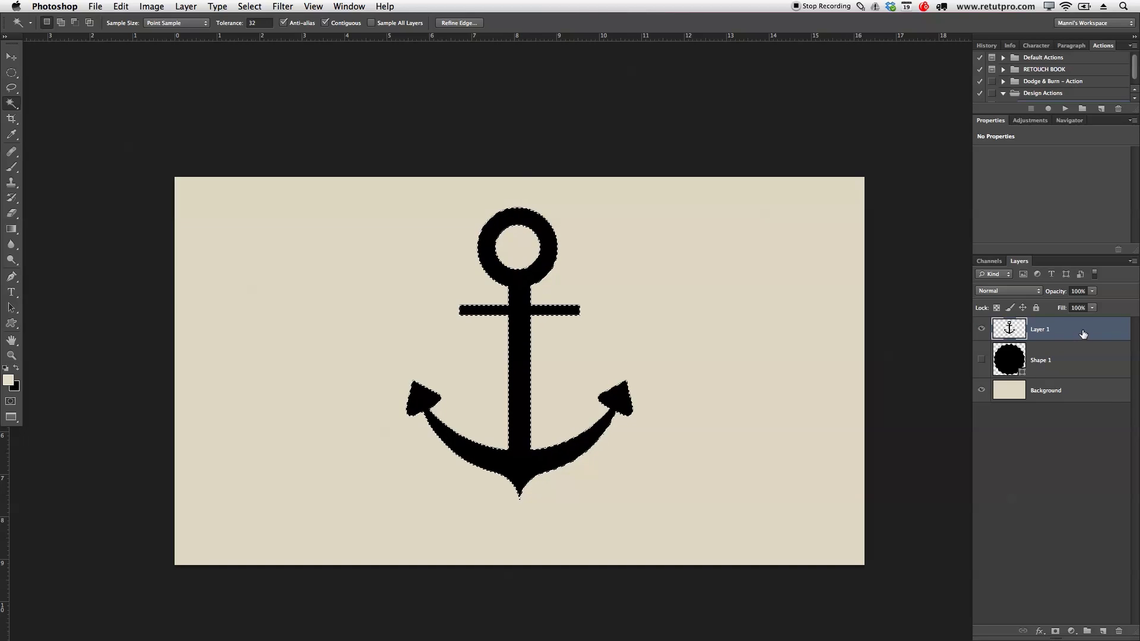
pyautogui.doubleClick(1042, 330)
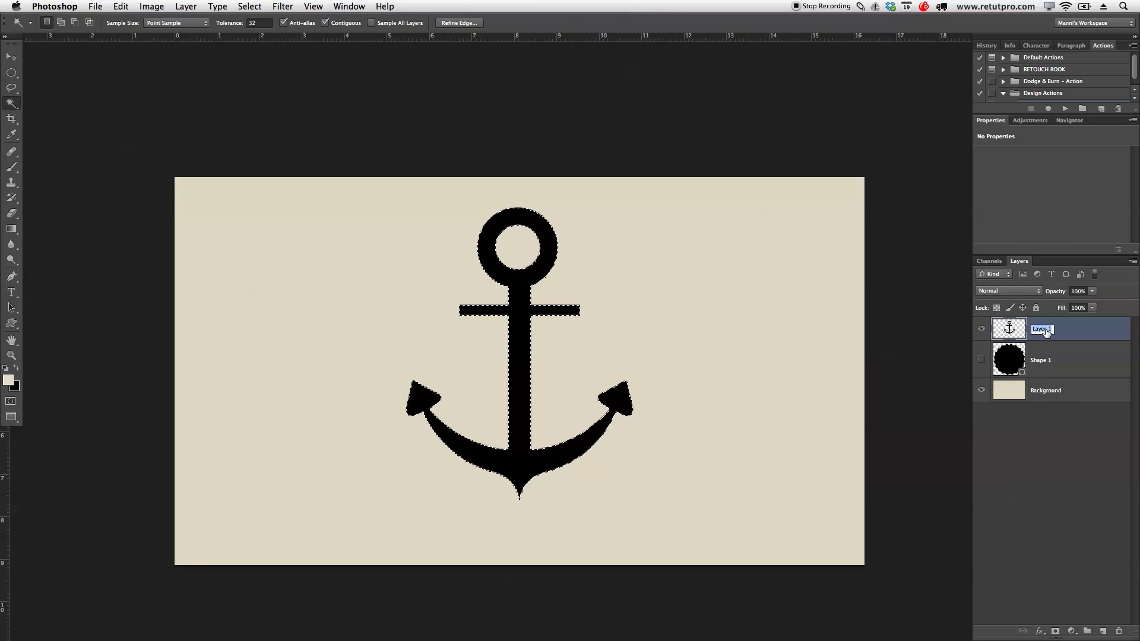
pyautogui.write('Anker')
pyautogui.press('Return')
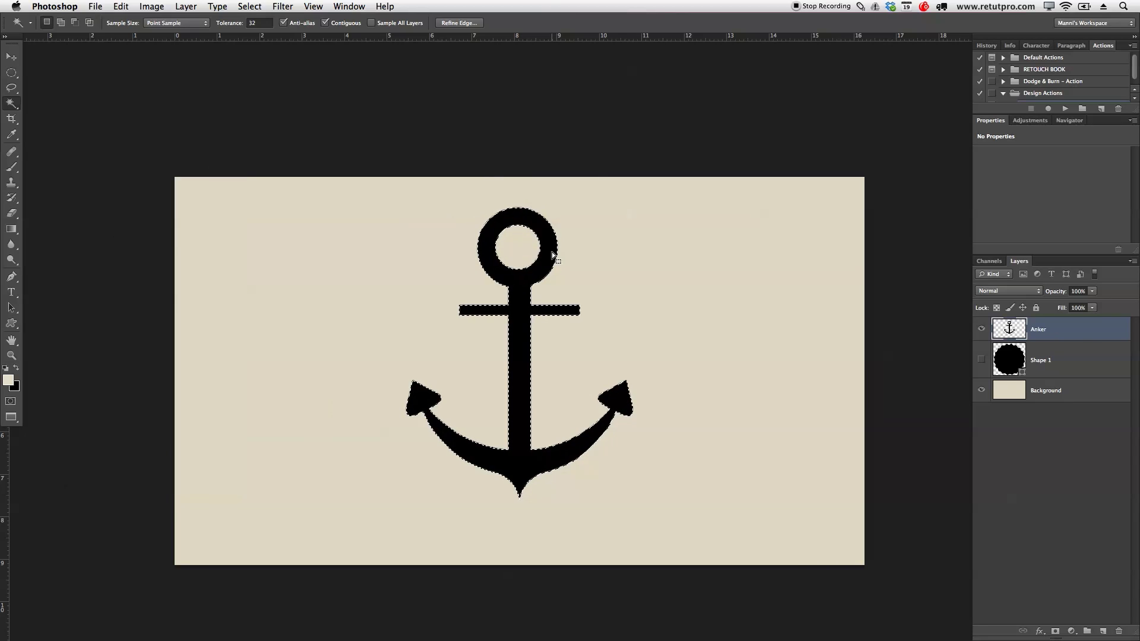
# Fill the selected anchor with the beige foreground colour e6dfcd in Normal mode at 100% opacity, and remove the selection
pyautogui.press('m')
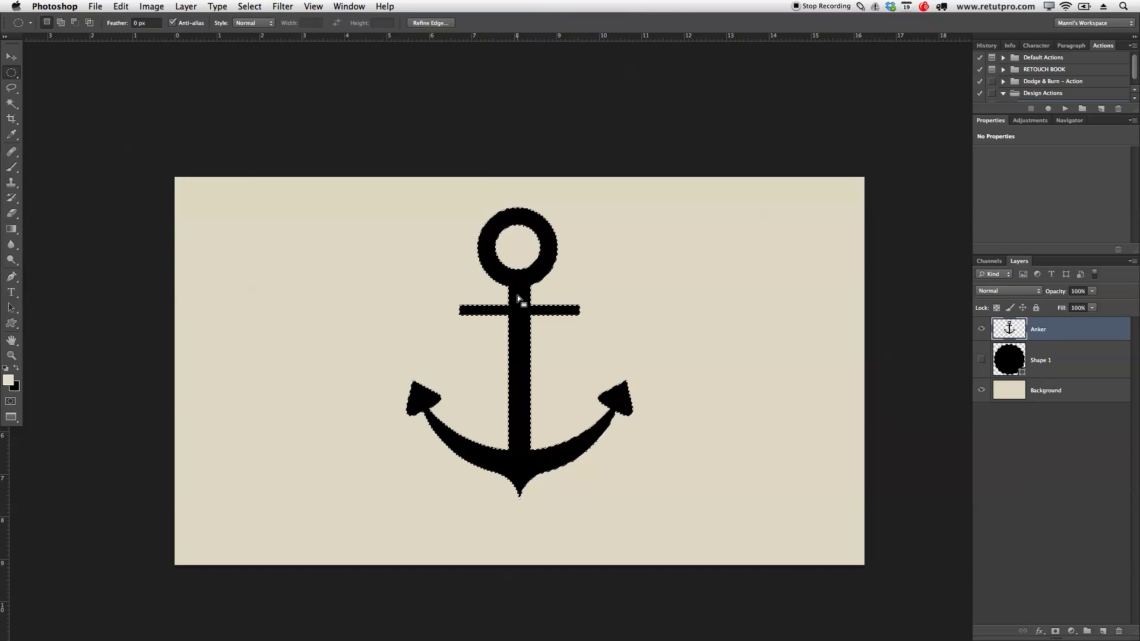
pyautogui.rightClick(518, 299)
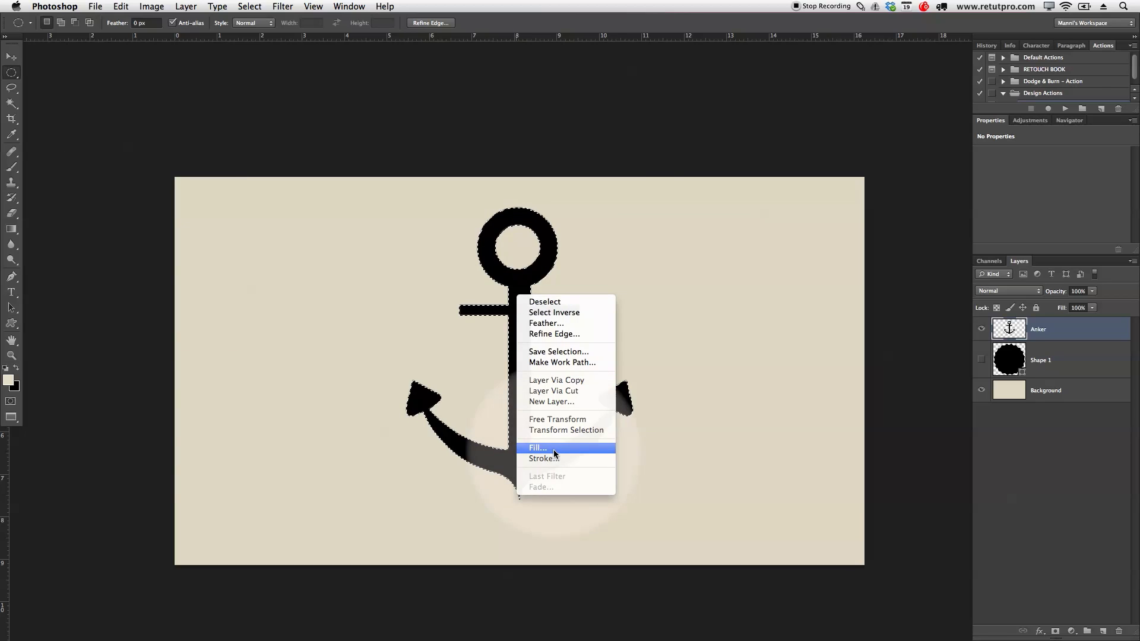
pyautogui.click(553, 448)
pyautogui.click(789, 142)
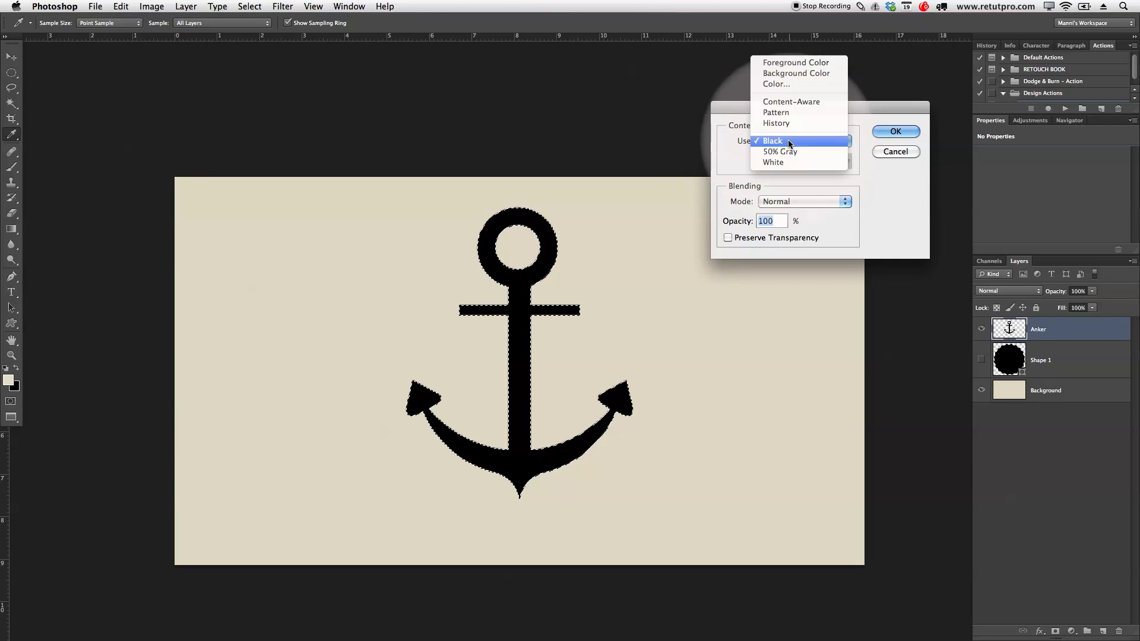
pyautogui.click(777, 84)
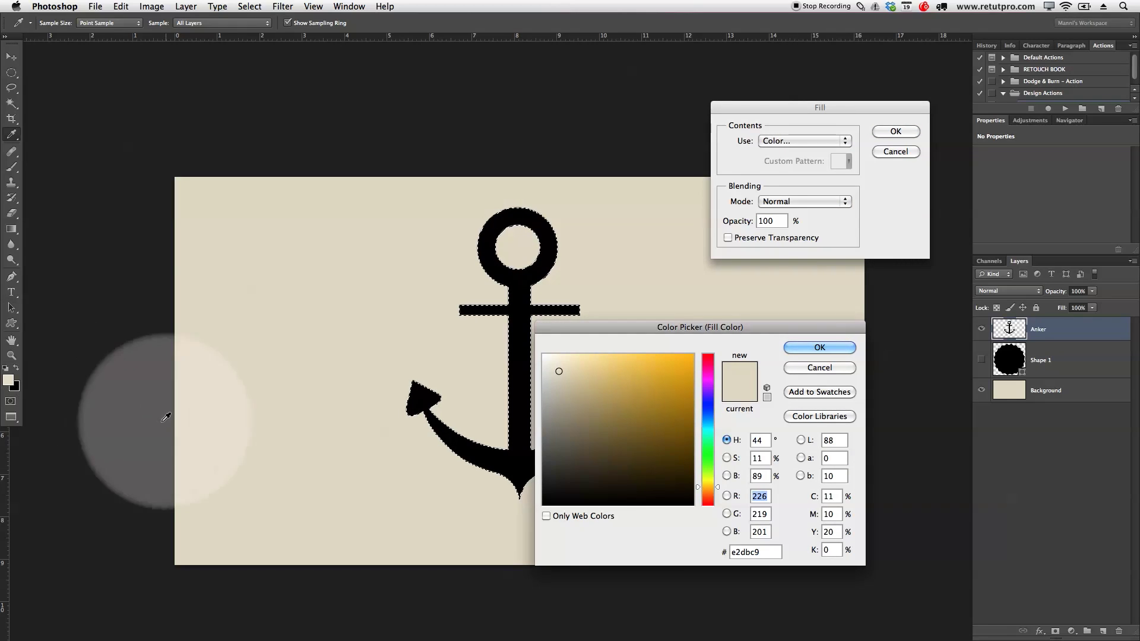
pyautogui.click(10, 381)
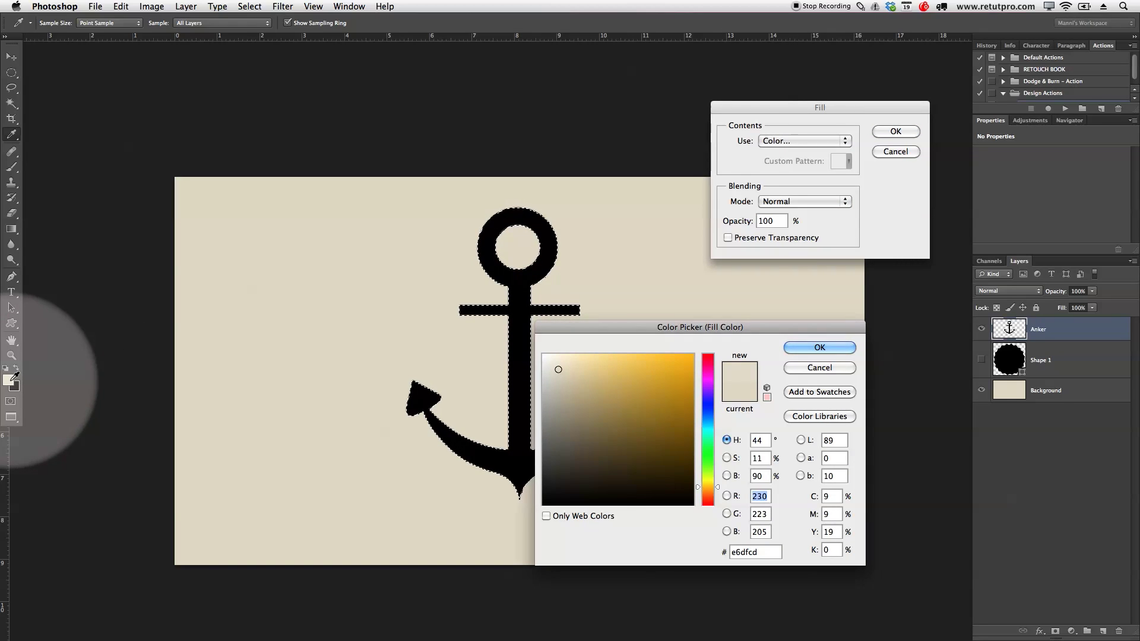
pyautogui.press('Return')
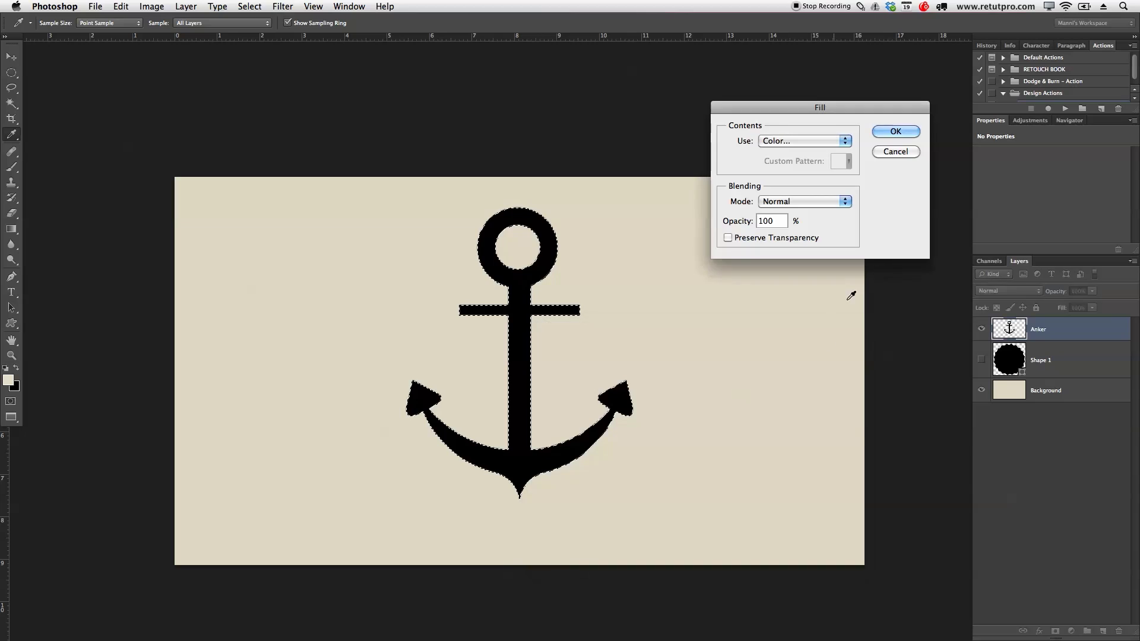
pyautogui.click(882, 136)
pyautogui.press('m')
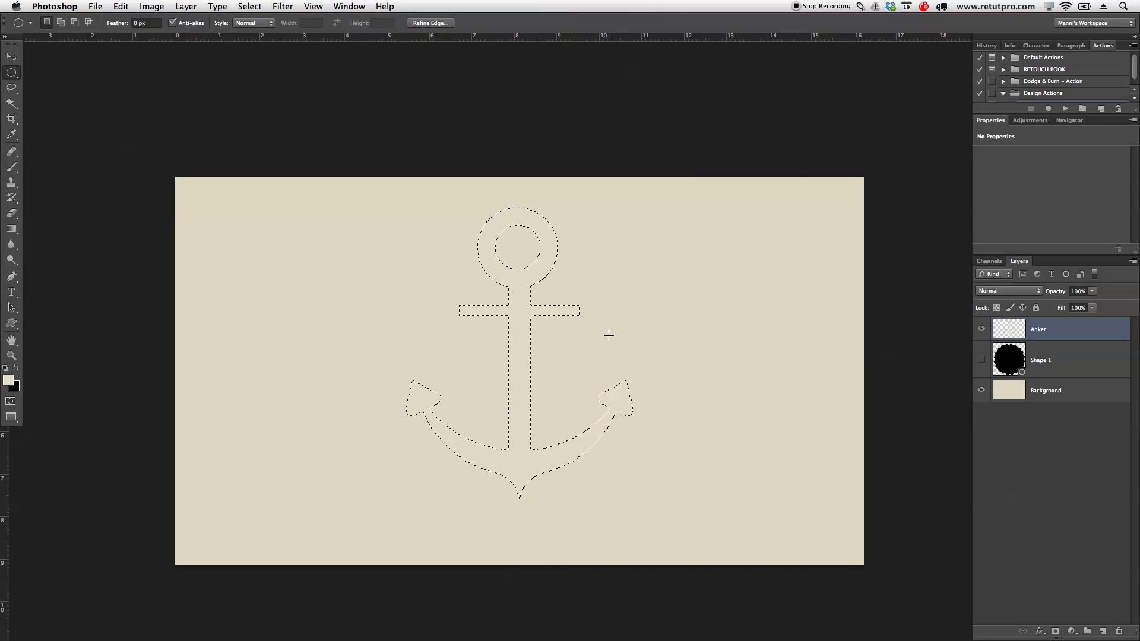
pyautogui.press('super+d')
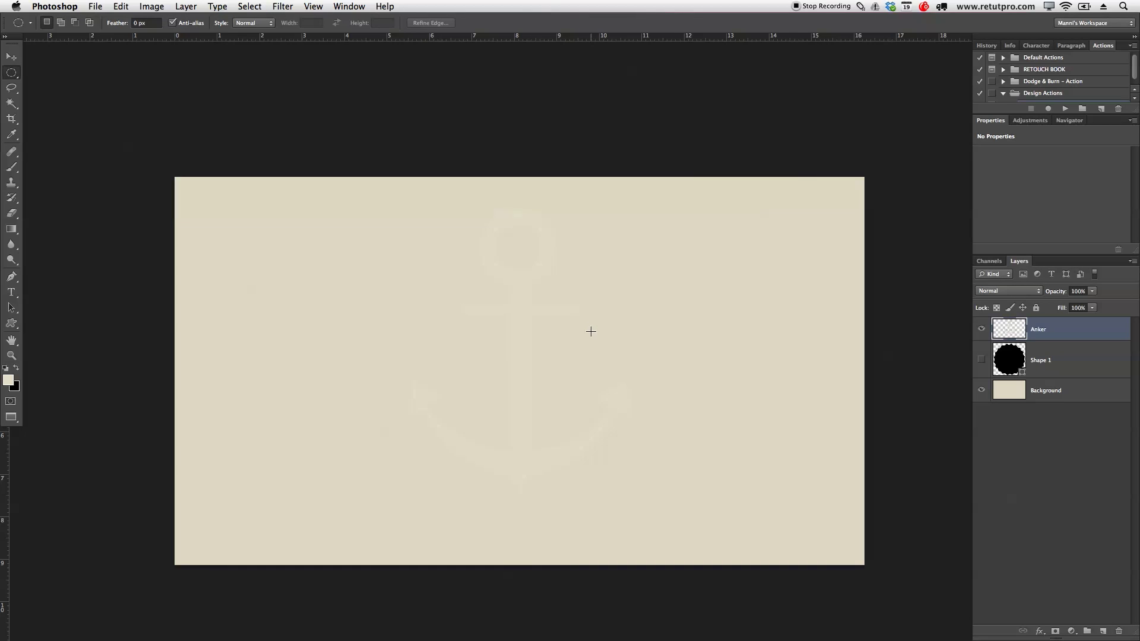
# Show the Shape 1 badge layer behind the anchor and make the Anker layer active
pyautogui.click(981, 361)
pyautogui.click(1051, 361)
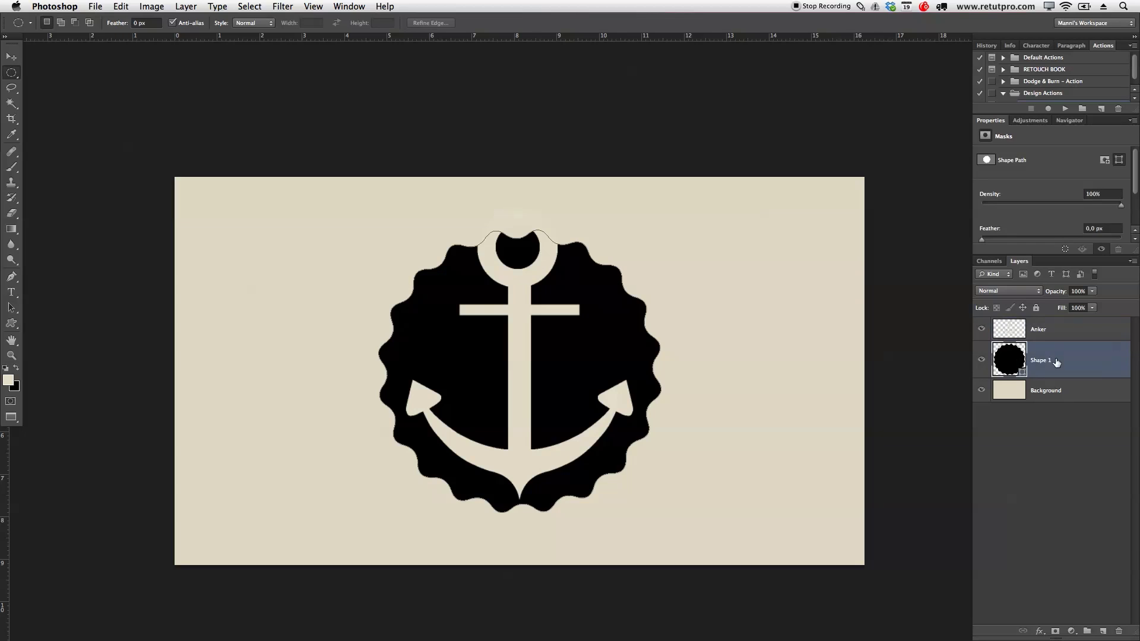
pyautogui.click(1046, 335)
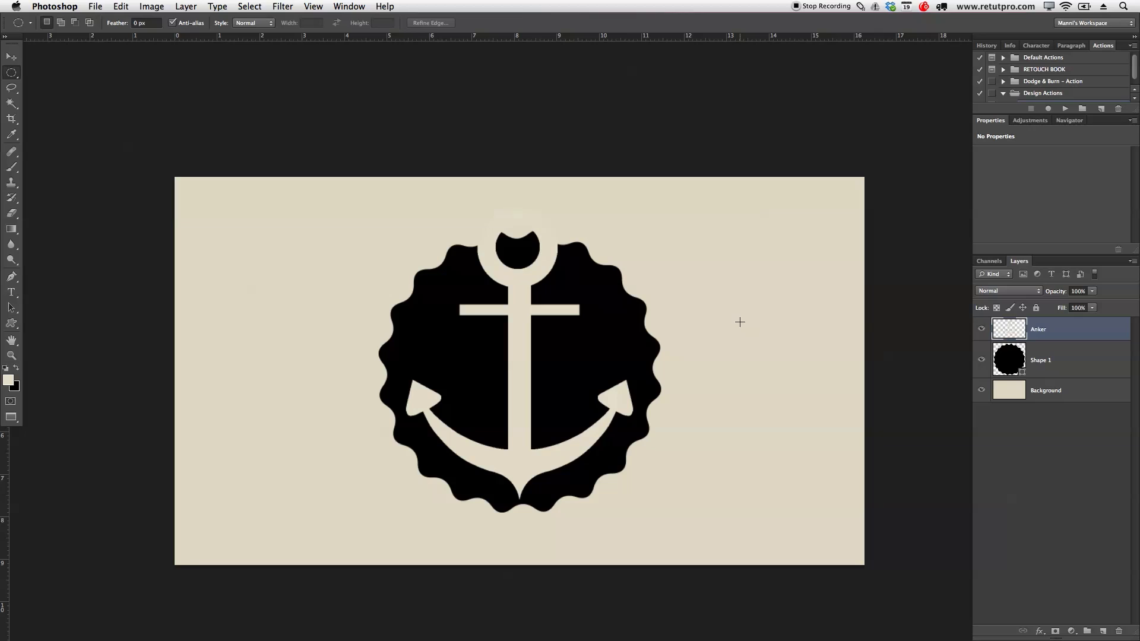
# Scale the anchor down proportionally to about a quarter of its size and place it in the badge's upper centre
pyautogui.press('super+t')
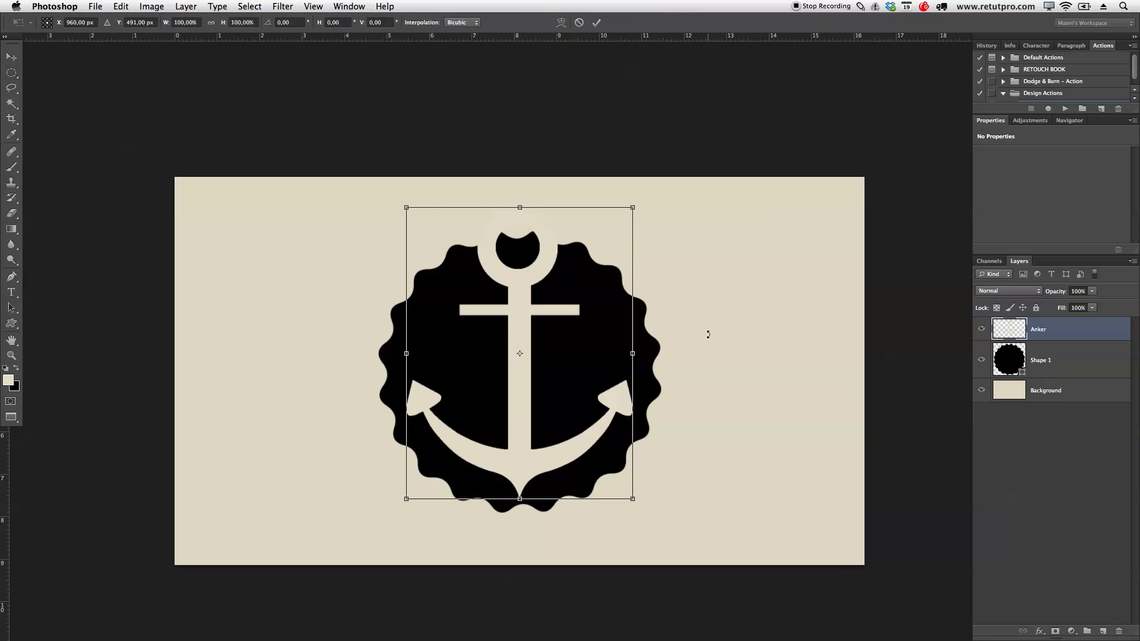
pyautogui.moveTo(633, 206); pyautogui.dragTo(530, 411)
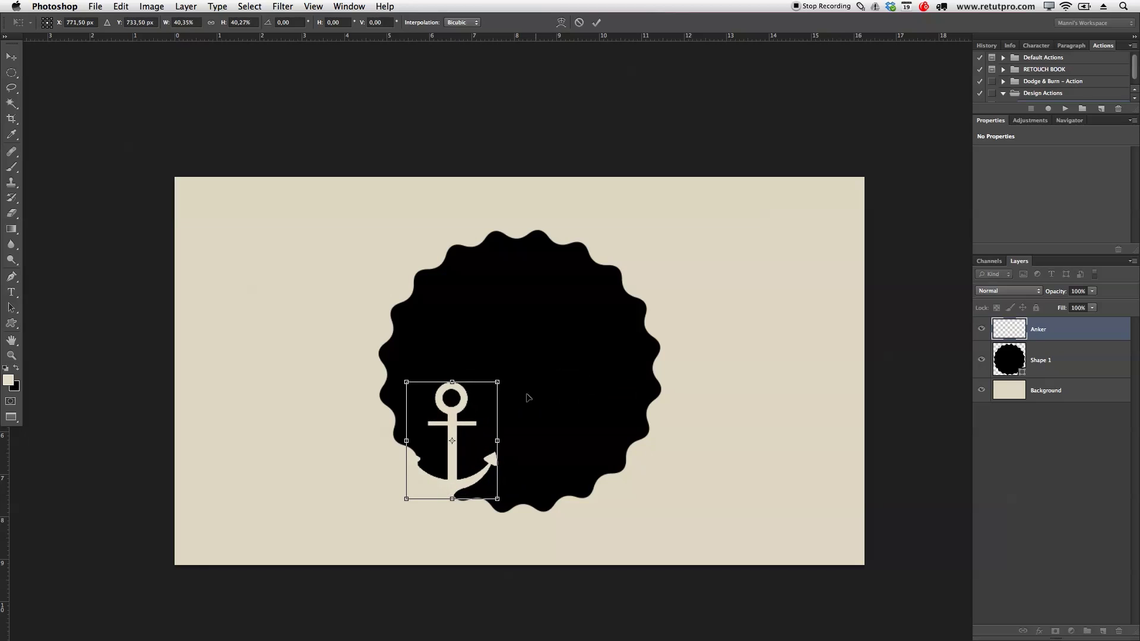
pyautogui.moveTo(472, 440); pyautogui.dragTo(546, 306)
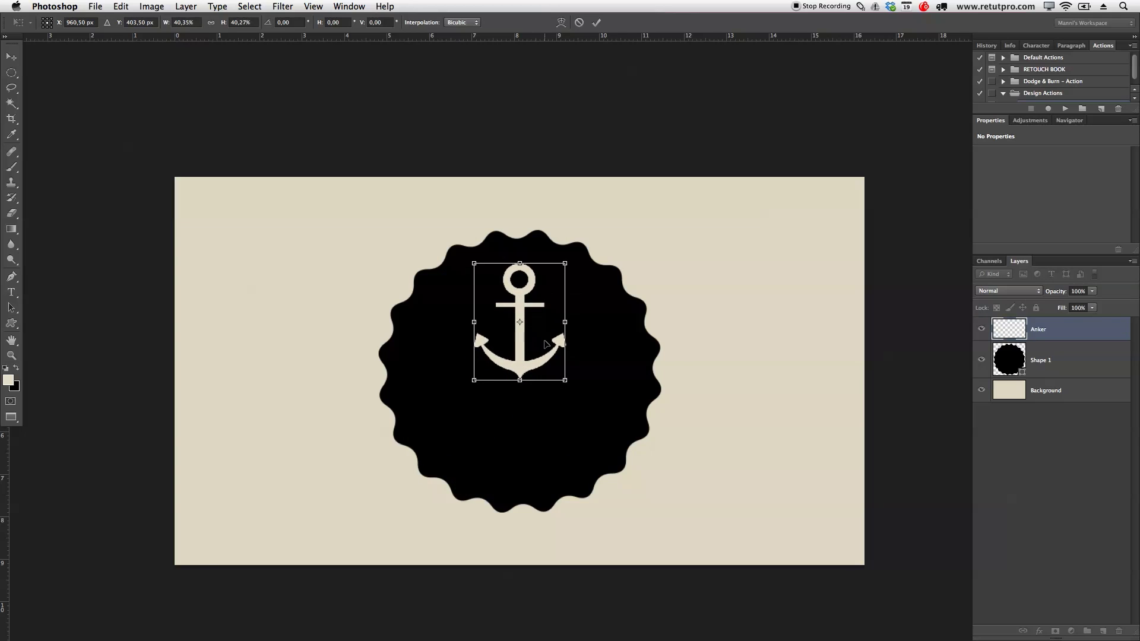
pyautogui.moveTo(564, 267); pyautogui.dragTo(538, 297)
pyautogui.moveTo(533, 357); pyautogui.dragTo(542, 297)
pyautogui.click(597, 22)
# Run the 50% Guide Lines action and nudge the anchor slightly left and up to align it with the vertical centre guide
pyautogui.click(1065, 110)
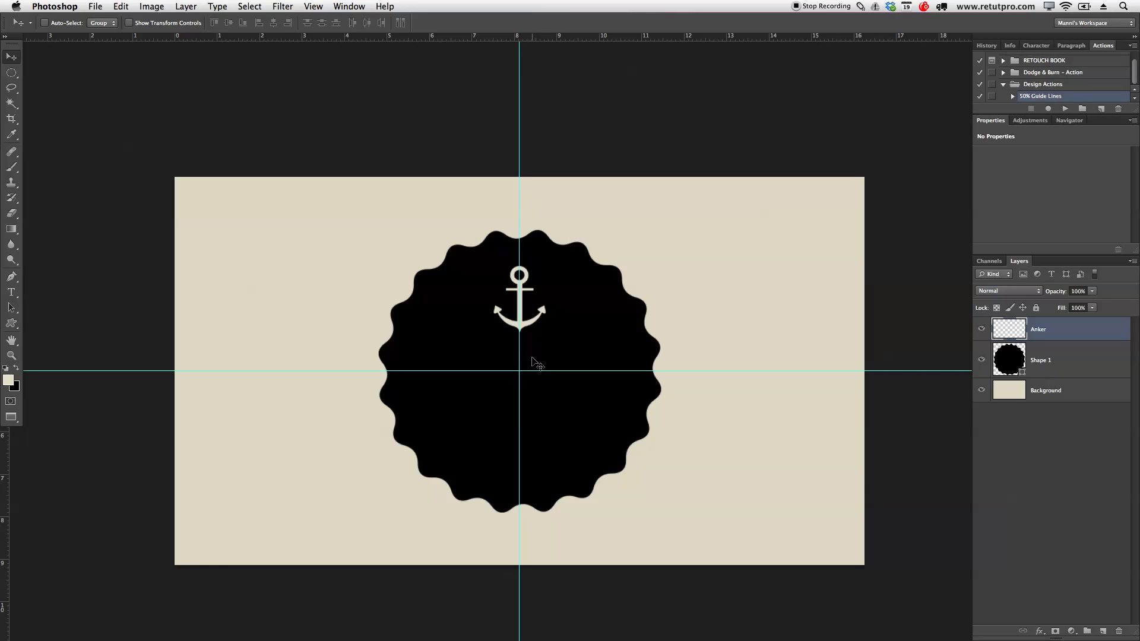
pyautogui.press('Left')
pyautogui.press('Up')
pyautogui.press('Up')
pyautogui.press('Up')
pyautogui.press('Up')
pyautogui.press('Up')
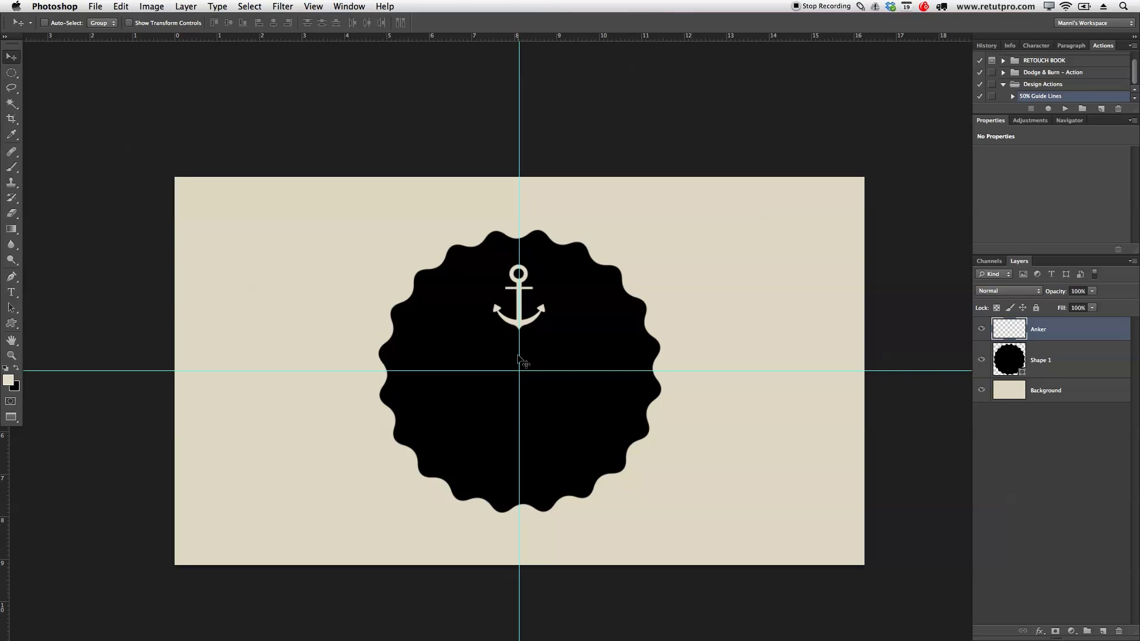
# Add the text "Hipster" in Lobster 1.4 at 40 pt in a text box across the badge's middle, below the anchor
pyautogui.press('t')
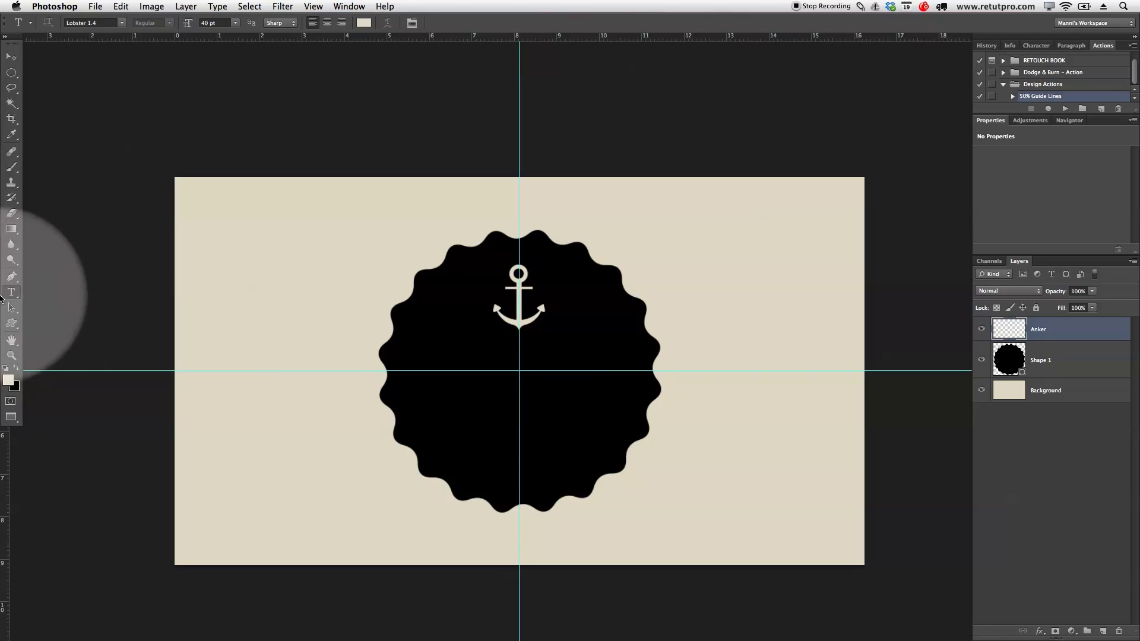
pyautogui.moveTo(417, 351); pyautogui.dragTo(624, 434)
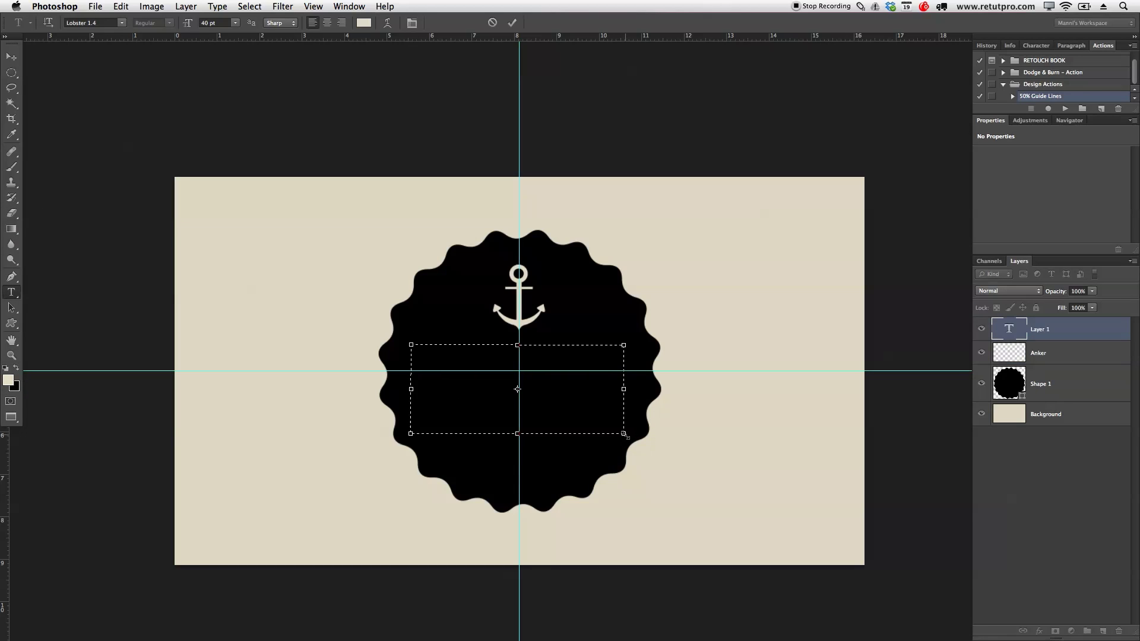
pyautogui.write('H')
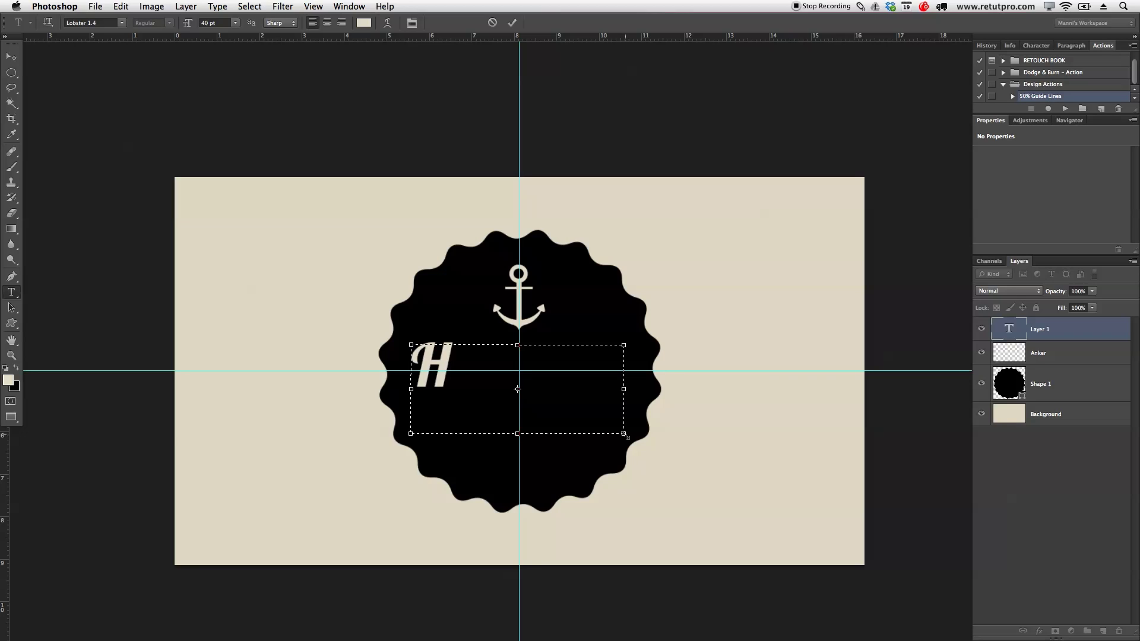
pyautogui.write('ipster')
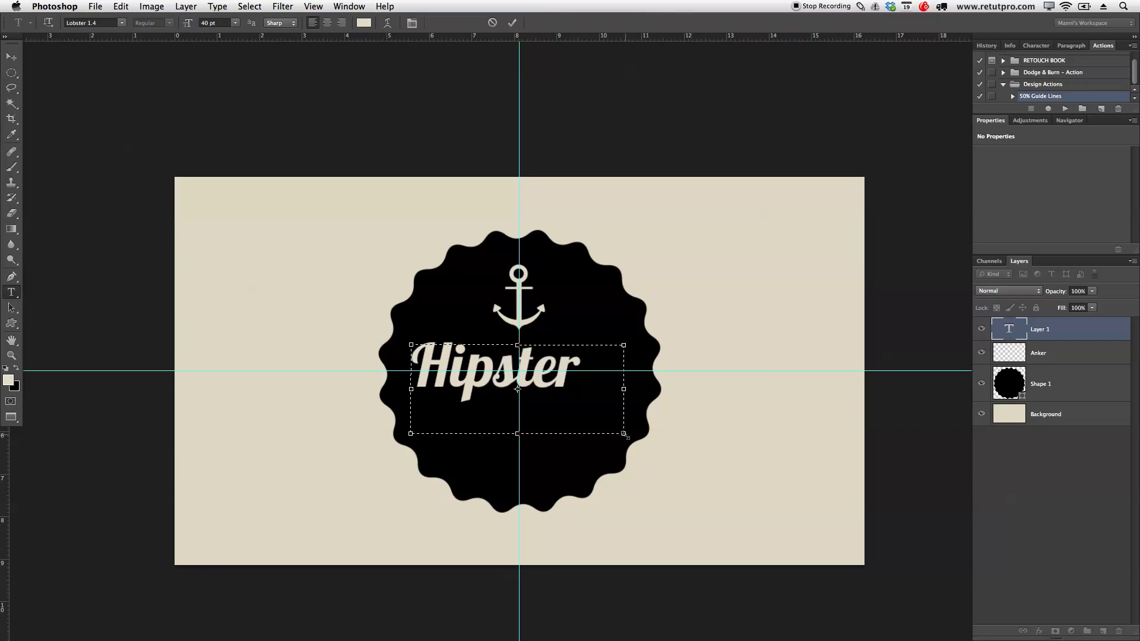
pyautogui.click(512, 23)
pyautogui.click(531, 363)
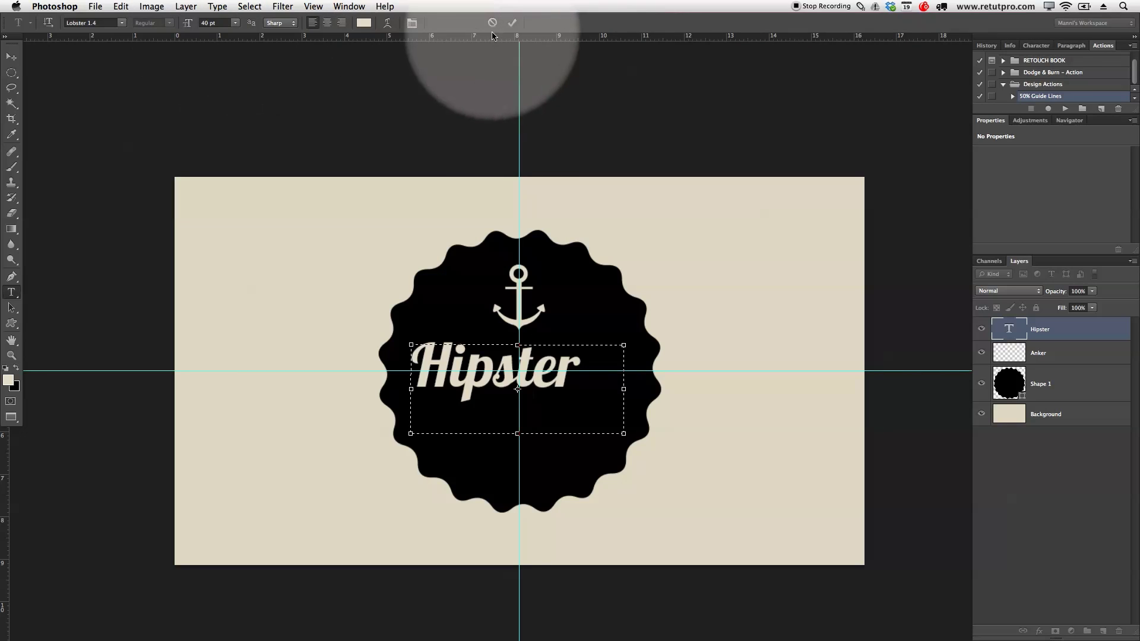
pyautogui.click(1043, 48)
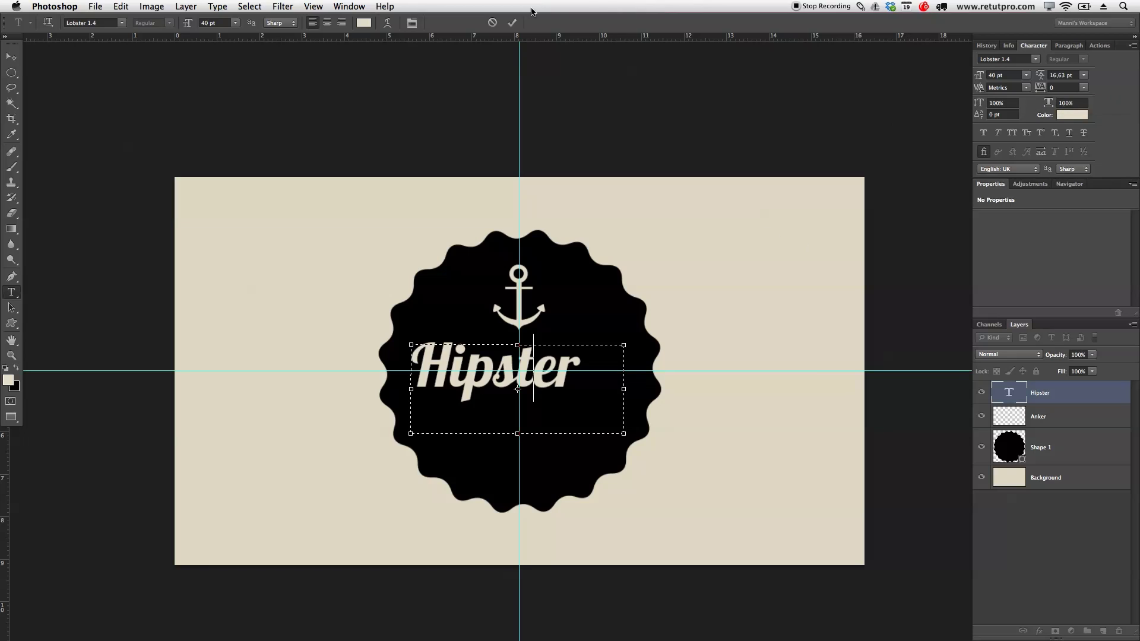
pyautogui.click(512, 22)
# Move the Hipster text so it sits centred on the vertical guide just beneath the anchor
pyautogui.press('v')
pyautogui.moveTo(538, 406); pyautogui.dragTo(567, 408)
pyautogui.press('Left')
pyautogui.press('Left')
pyautogui.press('Left')
pyautogui.press('Left')
pyautogui.press('Left')
pyautogui.press('Down')
pyautogui.press('Down')
pyautogui.press('Down')
pyautogui.press('Down')
pyautogui.press('Down')
pyautogui.press('Down')
pyautogui.press('Down')
pyautogui.press('Down')
pyautogui.press('Down')
pyautogui.press('Down')
pyautogui.press('Down')
pyautogui.press('Left')
pyautogui.press('Left')
pyautogui.press('Left')
pyautogui.press('Left')
pyautogui.press('Left')
pyautogui.press('Left')
pyautogui.press('Left')
pyautogui.press('Left')
pyautogui.press('Left')
pyautogui.press('Left')
pyautogui.press('Left')
pyautogui.press('Left')
pyautogui.press('Left')
pyautogui.press('Left')
pyautogui.press('Left')
pyautogui.press('Down')
pyautogui.press('Down')
pyautogui.press('Right')
pyautogui.press('Right')
pyautogui.press('Right')
pyautogui.press('Right')
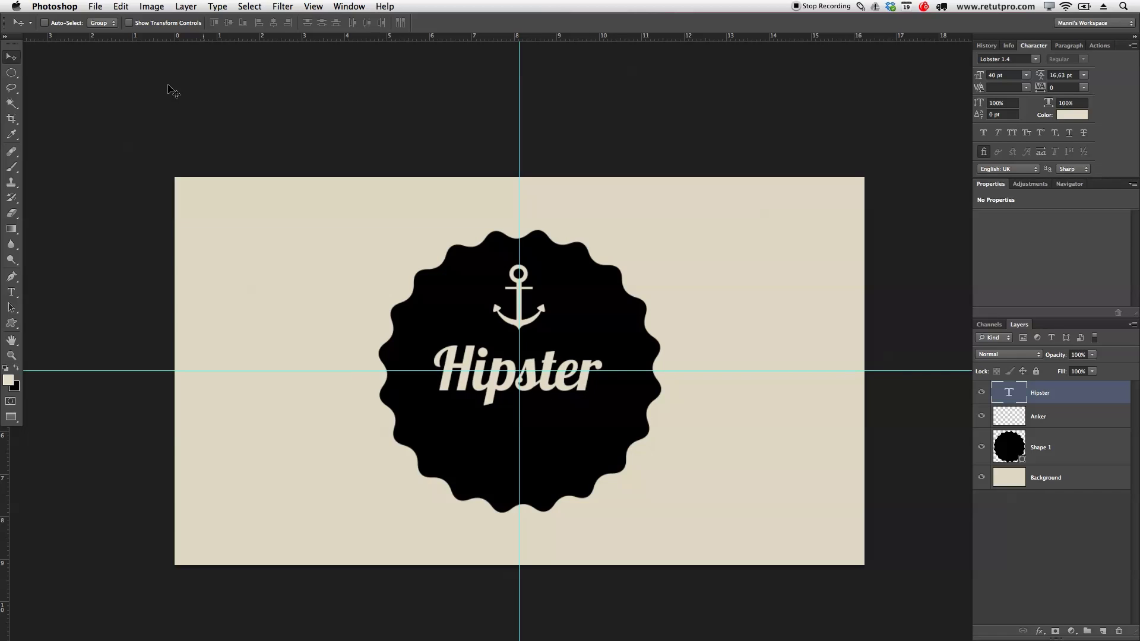
# Make a thin rectangular selection across the Hipster text's width directly below the letters, and nudge it left into place
pyautogui.click(14, 71)
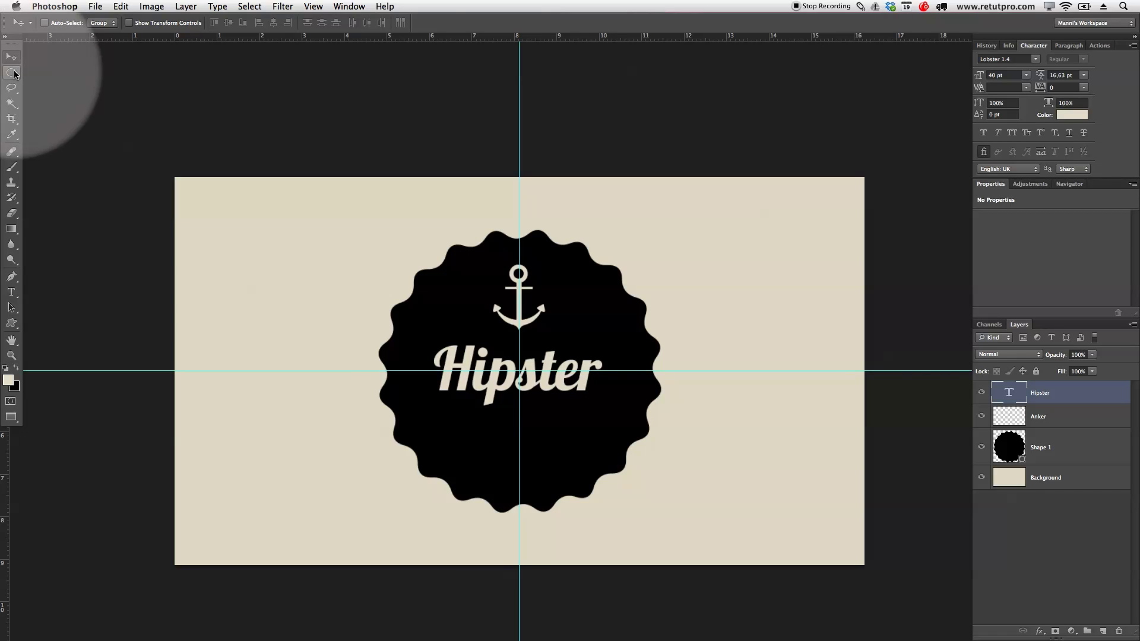
pyautogui.click(43, 75)
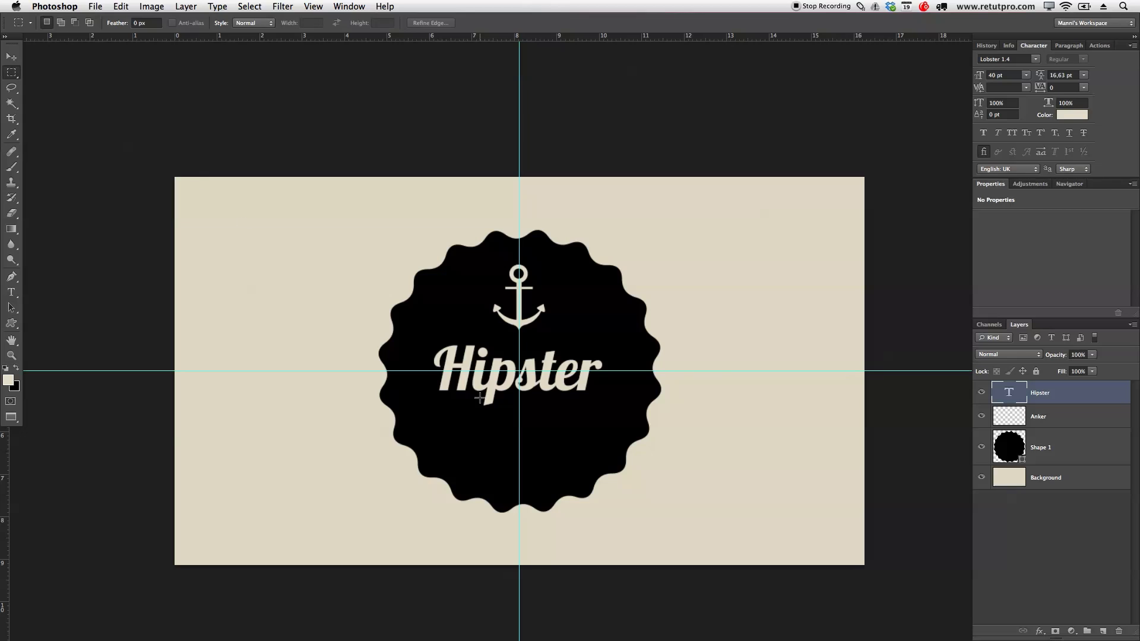
pyautogui.moveTo(446, 398); pyautogui.dragTo(574, 400)
pyautogui.press('super+d')
pyautogui.press('super+z')
pyautogui.press('Left')
pyautogui.press('Left')
pyautogui.press('Left')
pyautogui.press('Left')
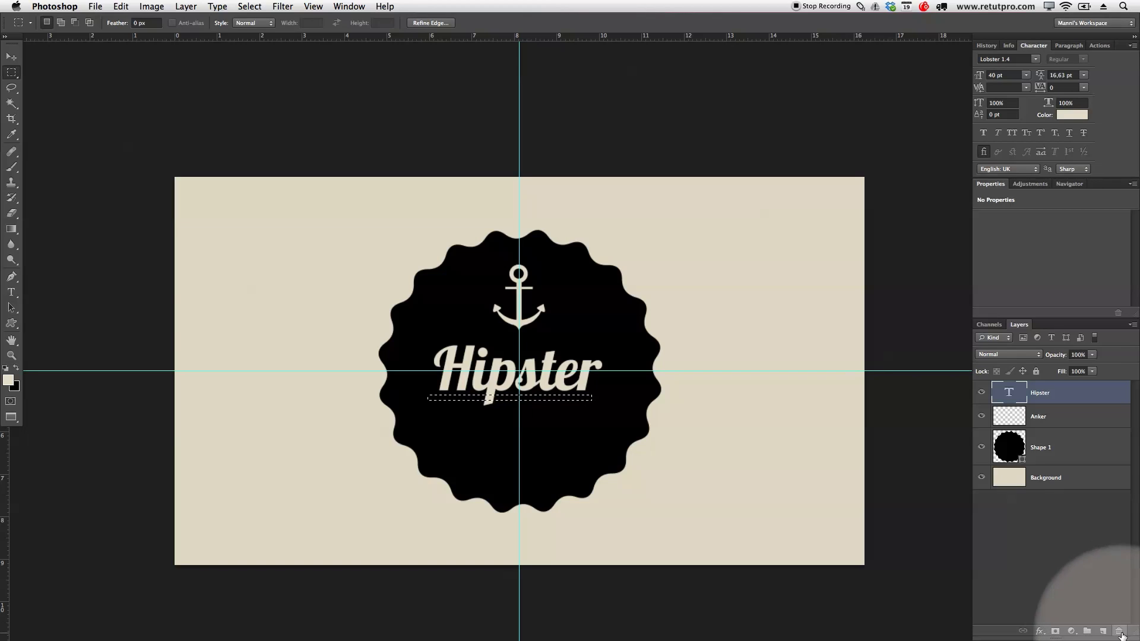
# Create a new layer, fill the thin selection with the beige colour as an underline, and remove the selection
pyautogui.click(1102, 630)
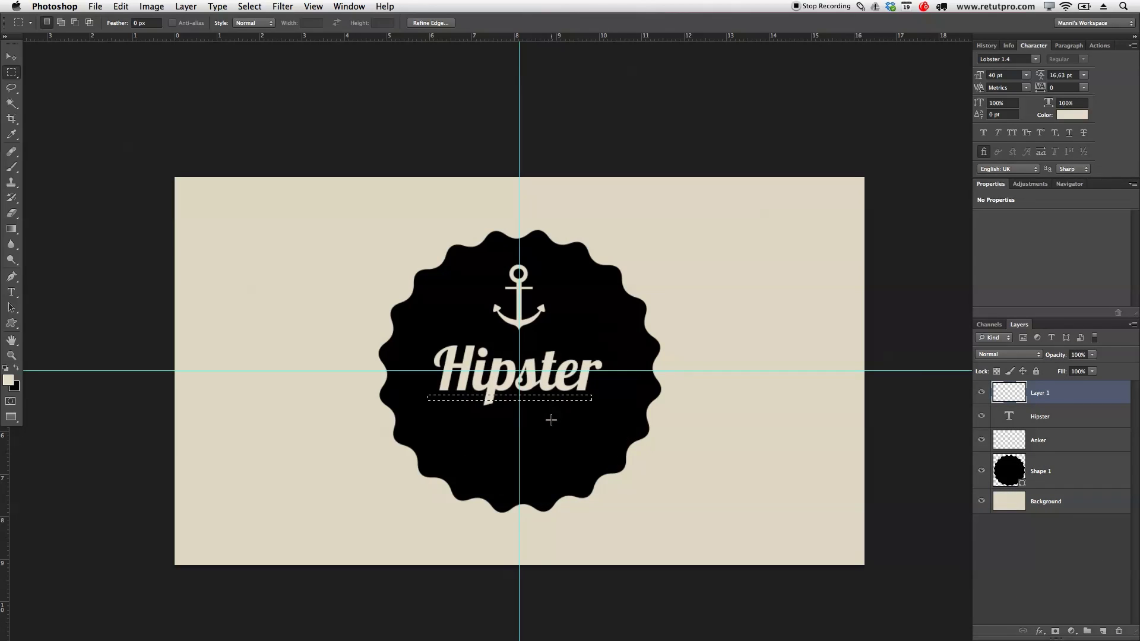
pyautogui.rightClick(548, 398)
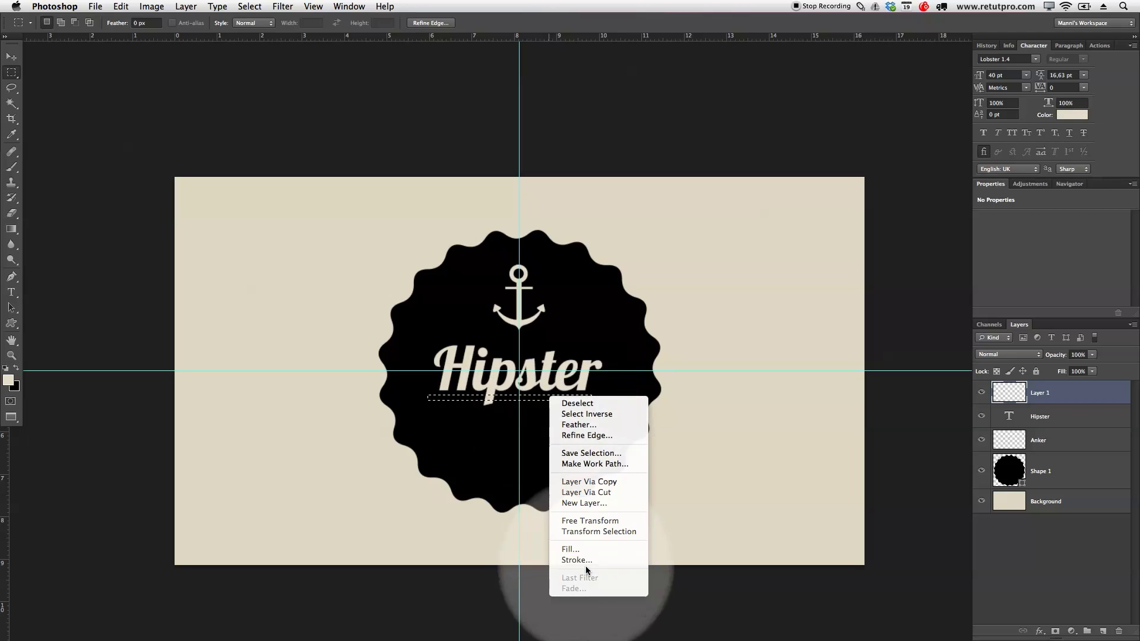
pyautogui.click(581, 547)
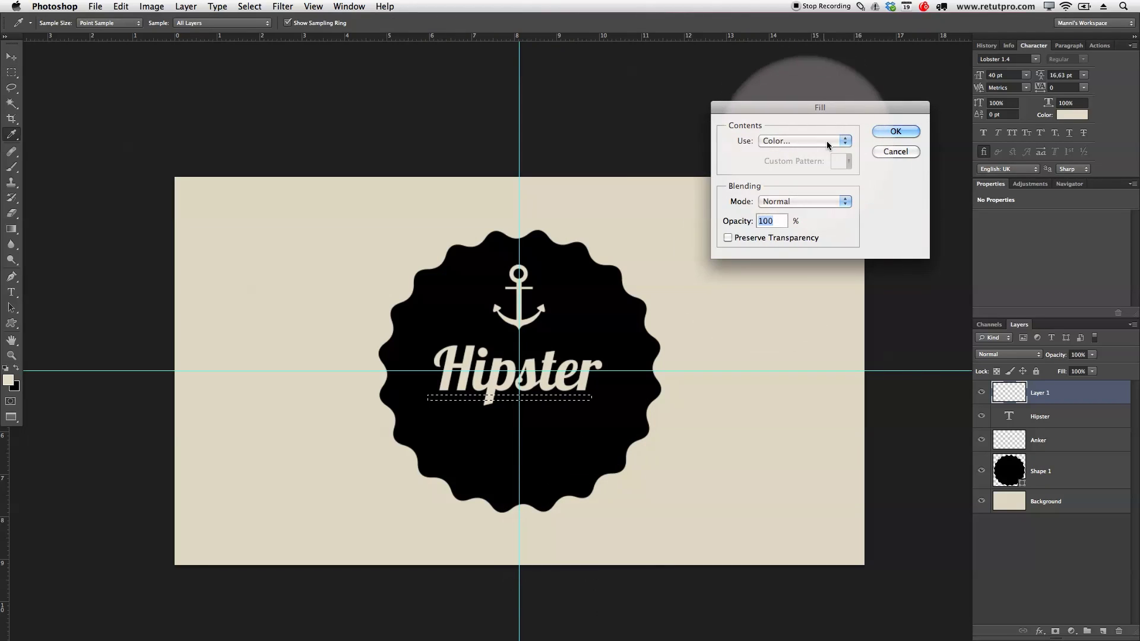
pyautogui.click(893, 131)
pyautogui.press('super+d')
# Draw a closed Pen path around the descender of the "p" in Hipster where it crosses the underline
pyautogui.press('z')
pyautogui.moveTo(494, 402); pyautogui.dragTo(481, 384)
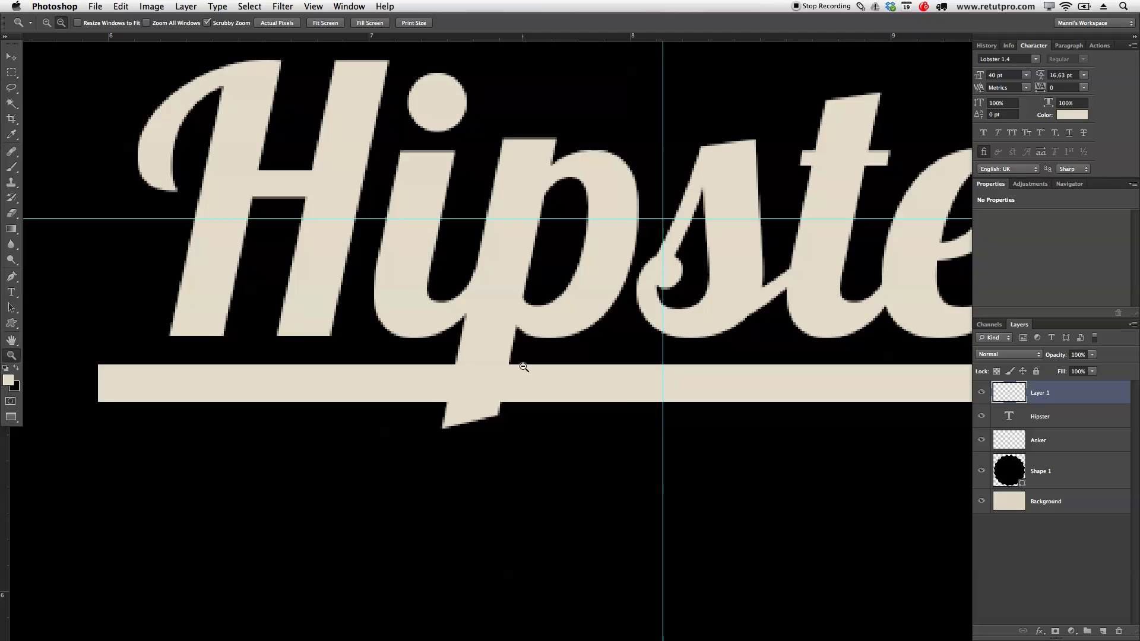
pyautogui.moveTo(674, 392); pyautogui.dragTo(703, 399)
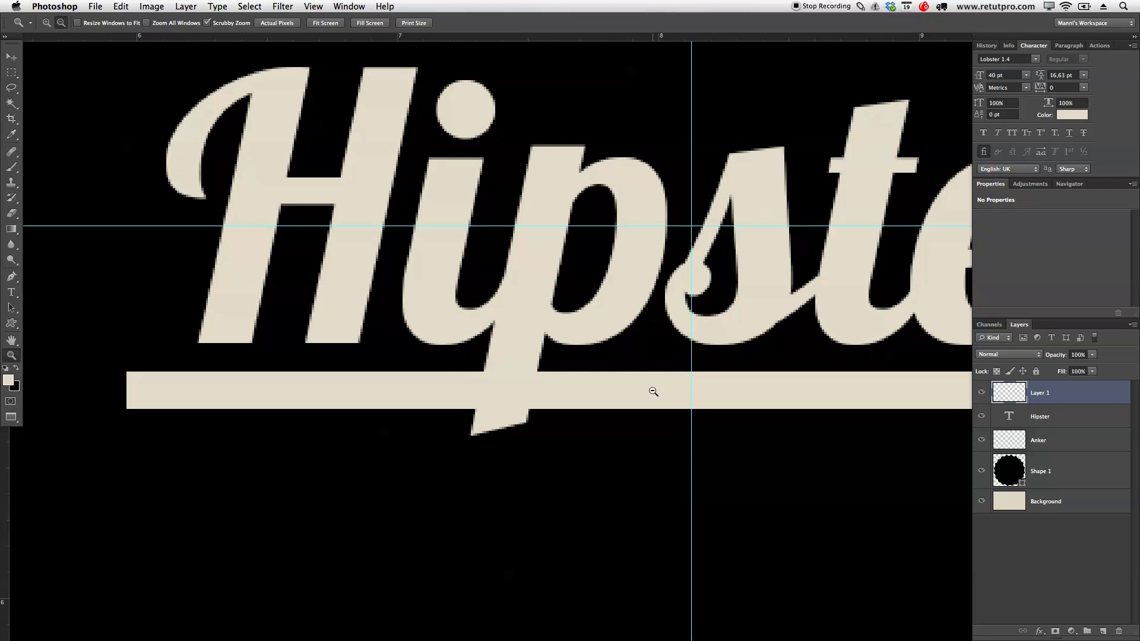
pyautogui.press('p')
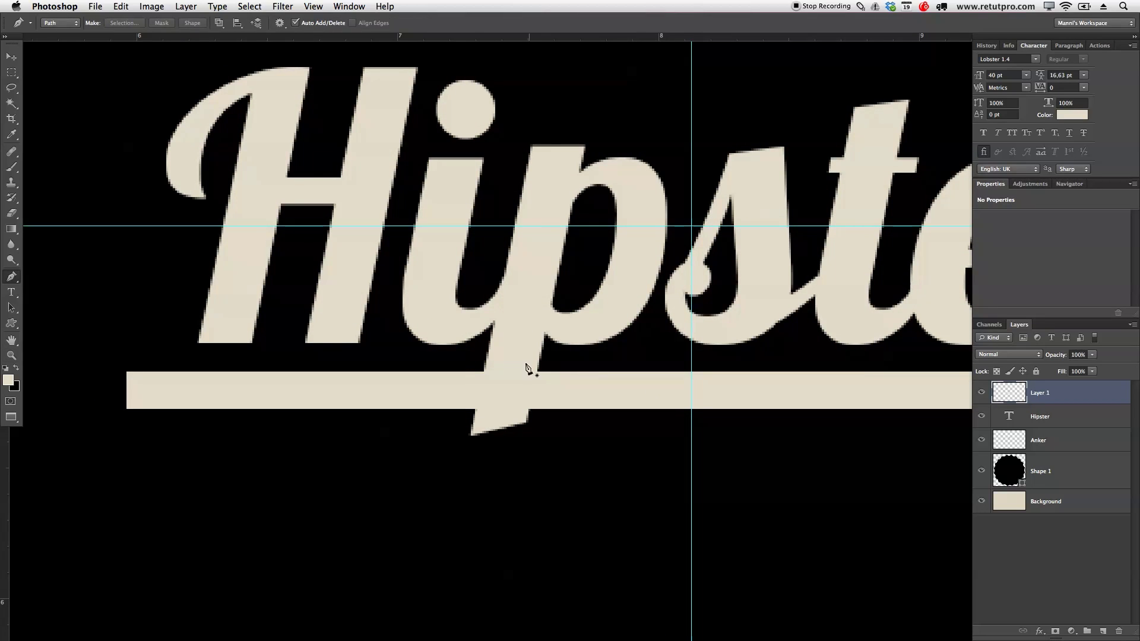
pyautogui.click(475, 363)
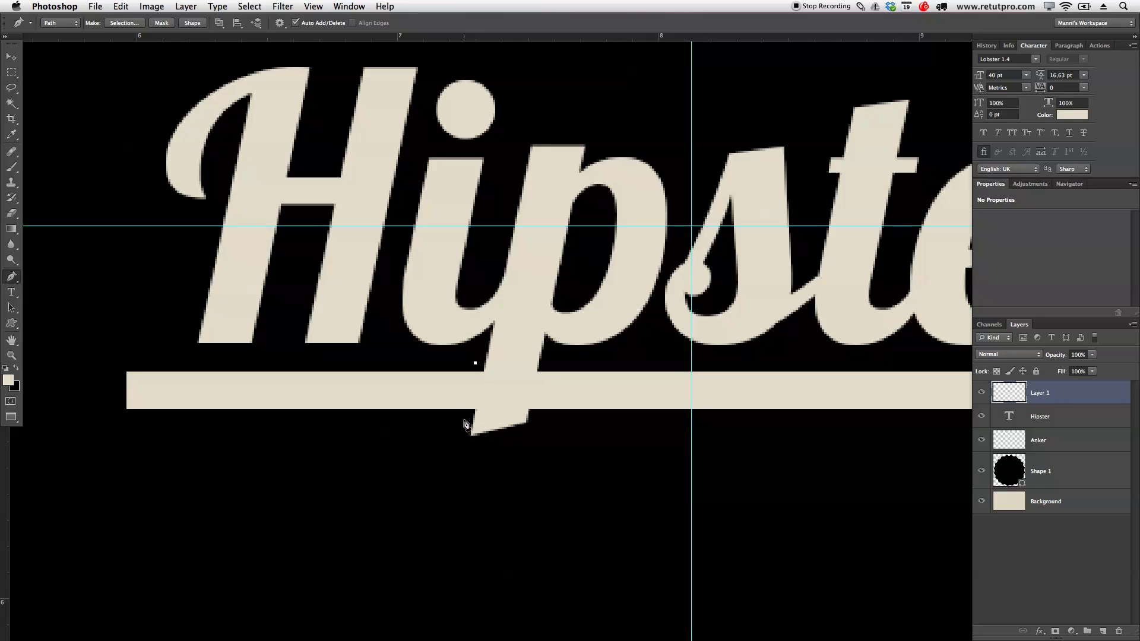
pyautogui.click(542, 421)
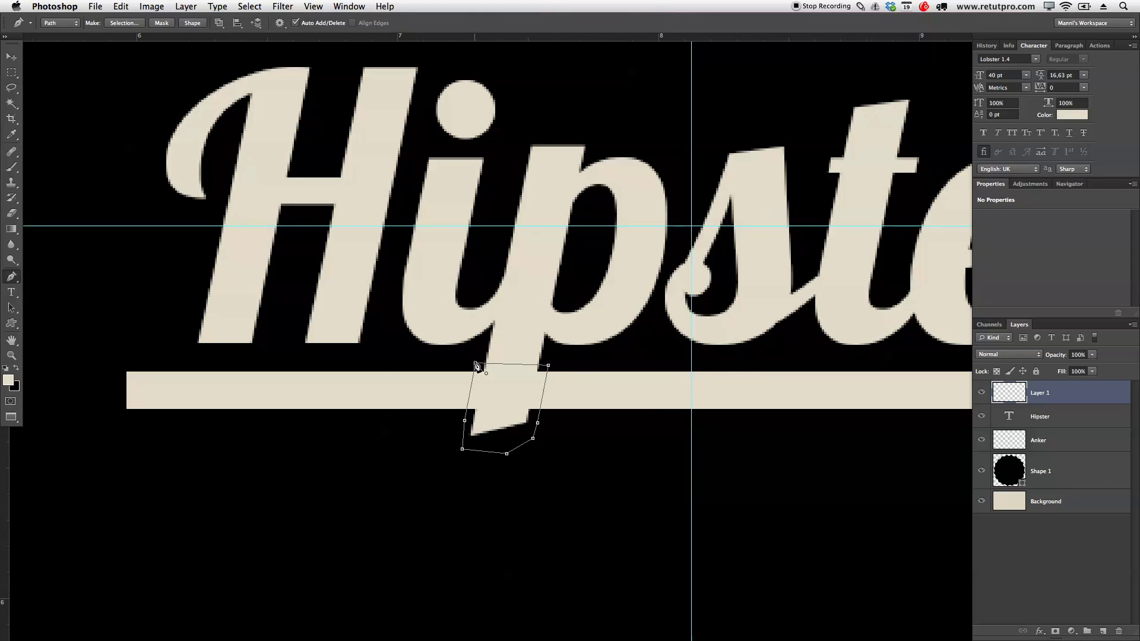
# Convert the path into a selection with 0-pixel feather, delete that part of the underline, and deselect
pyautogui.rightClick(508, 392)
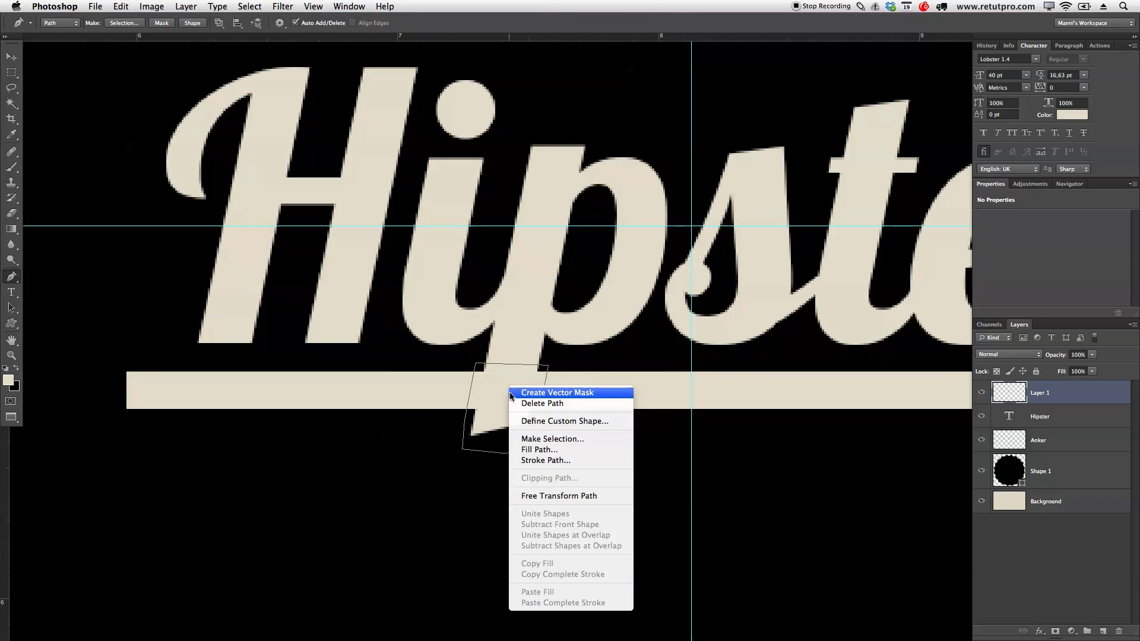
pyautogui.click(534, 439)
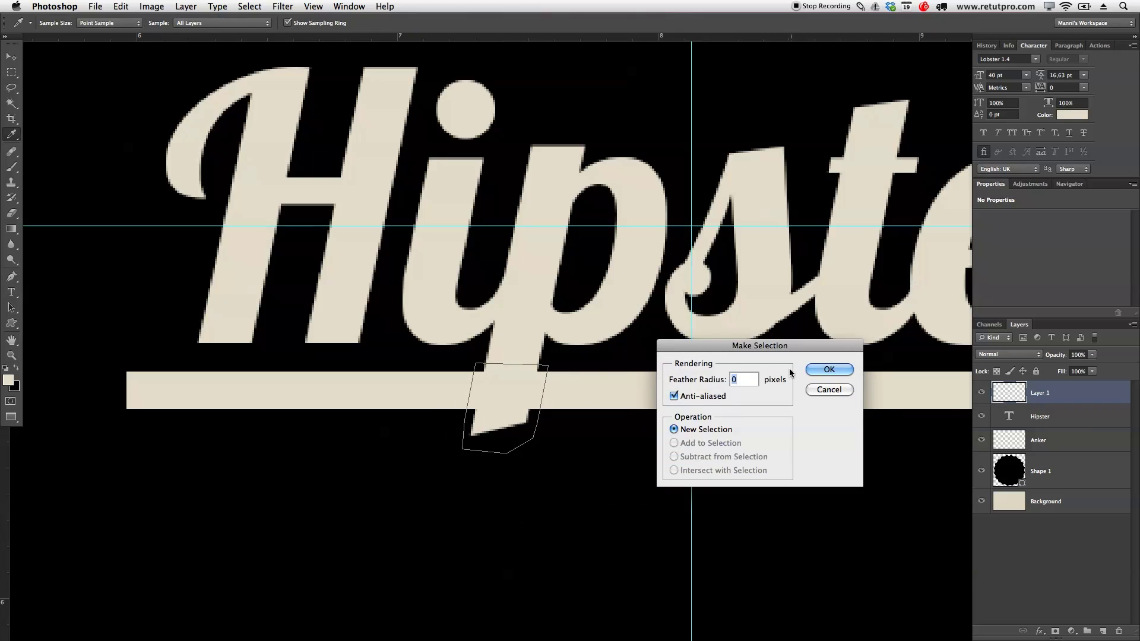
pyautogui.click(818, 370)
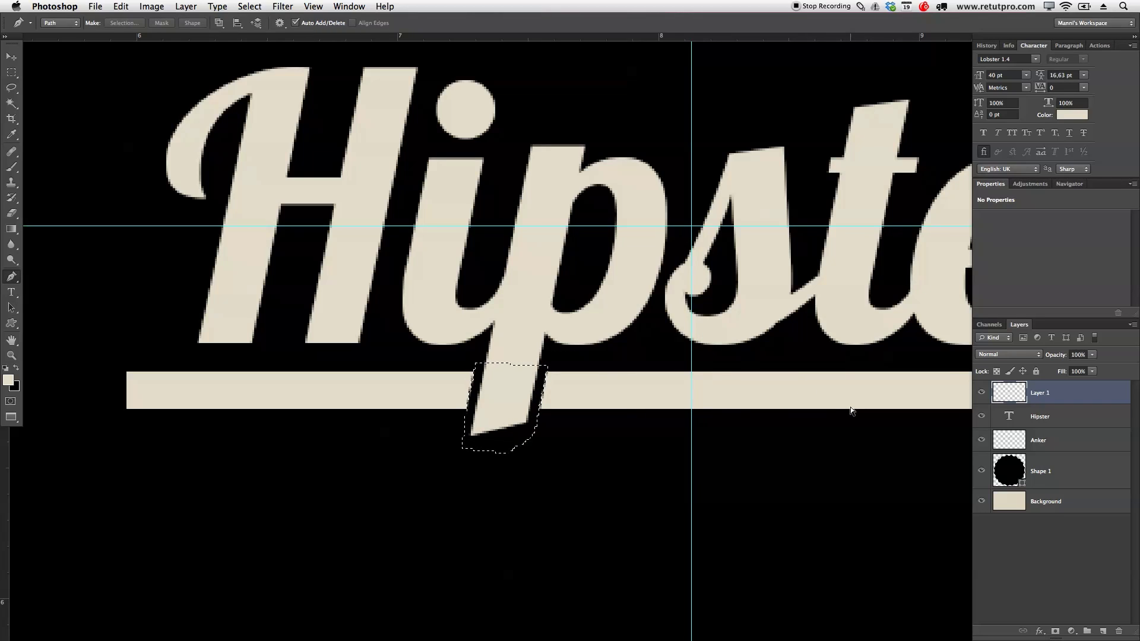
pyautogui.press('super+d')
# Add a new layer named "Dots" on top and rename the underline's layer to "Lines"
pyautogui.press('z')
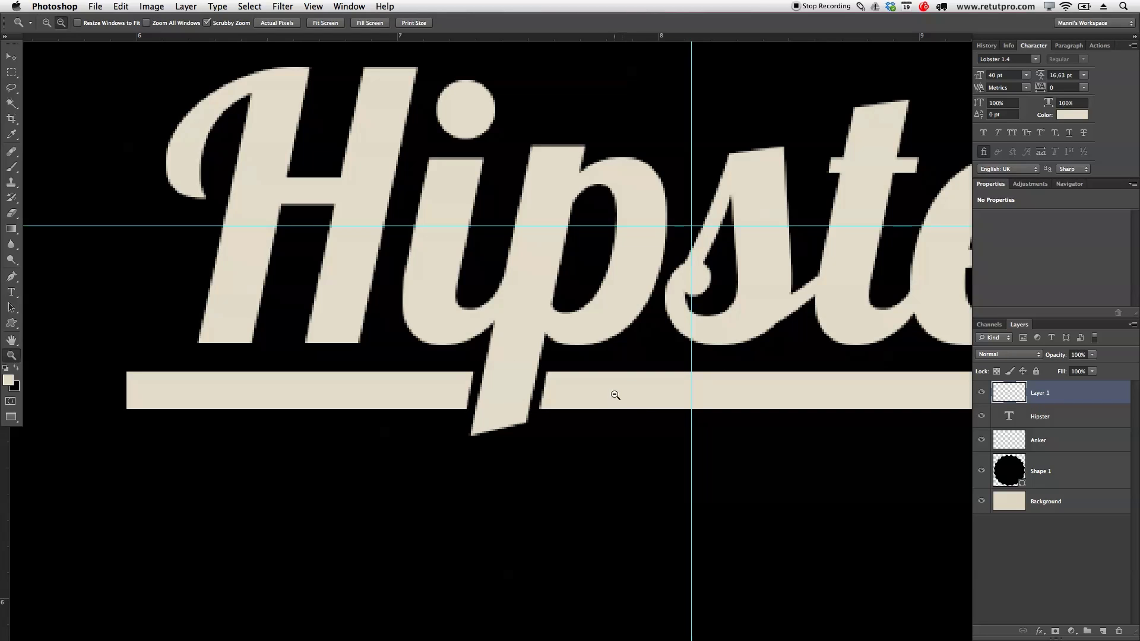
pyautogui.moveTo(615, 391); pyautogui.dragTo(553, 402)
pyautogui.moveTo(750, 390); pyautogui.dragTo(690, 385)
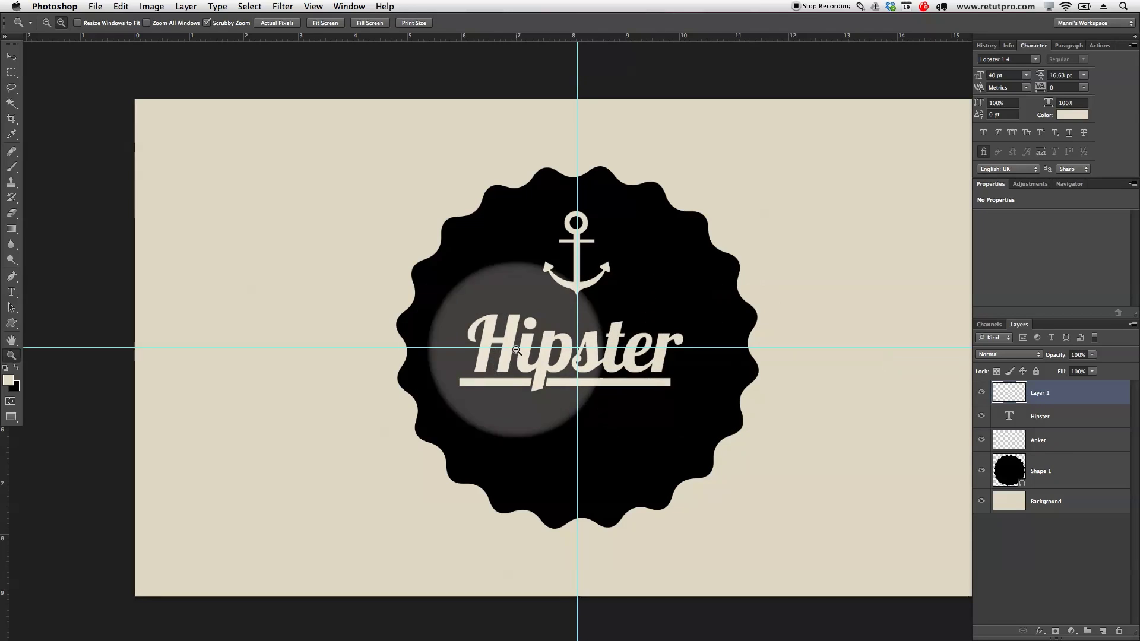
pyautogui.click(1103, 632)
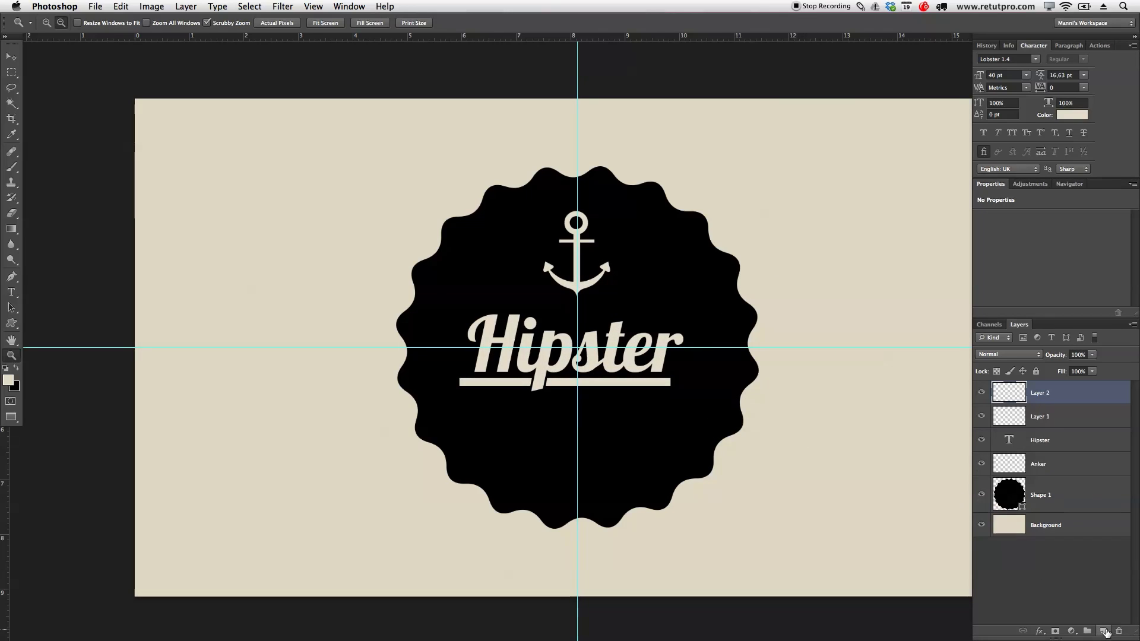
pyautogui.doubleClick(1038, 396)
pyautogui.write('Dots')
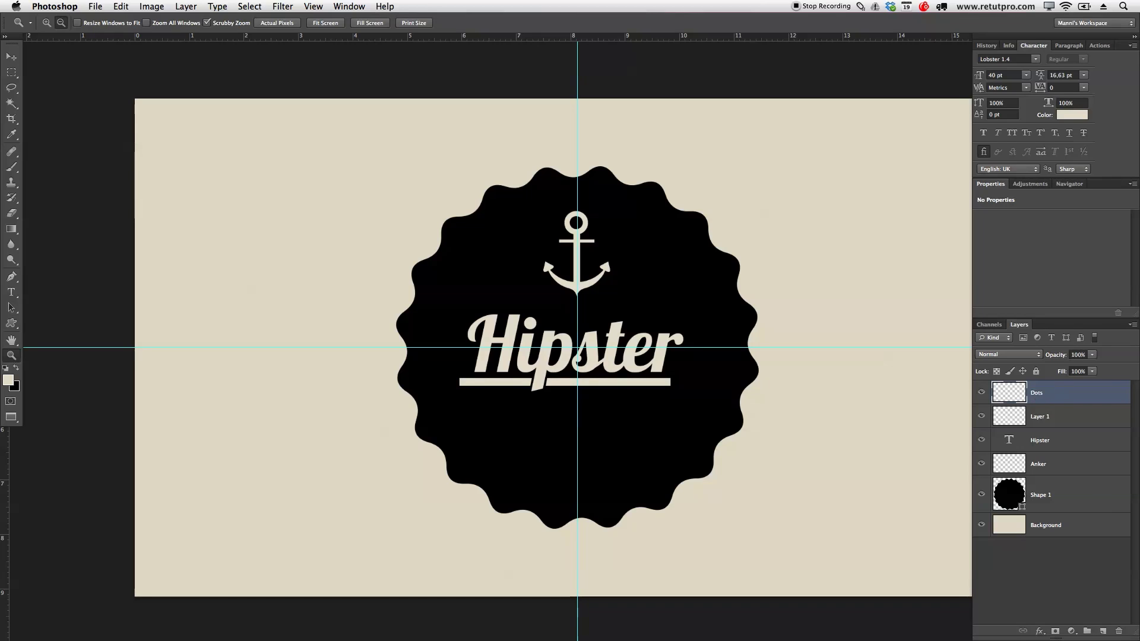
pyautogui.doubleClick(1042, 415)
pyautogui.write('Lines')
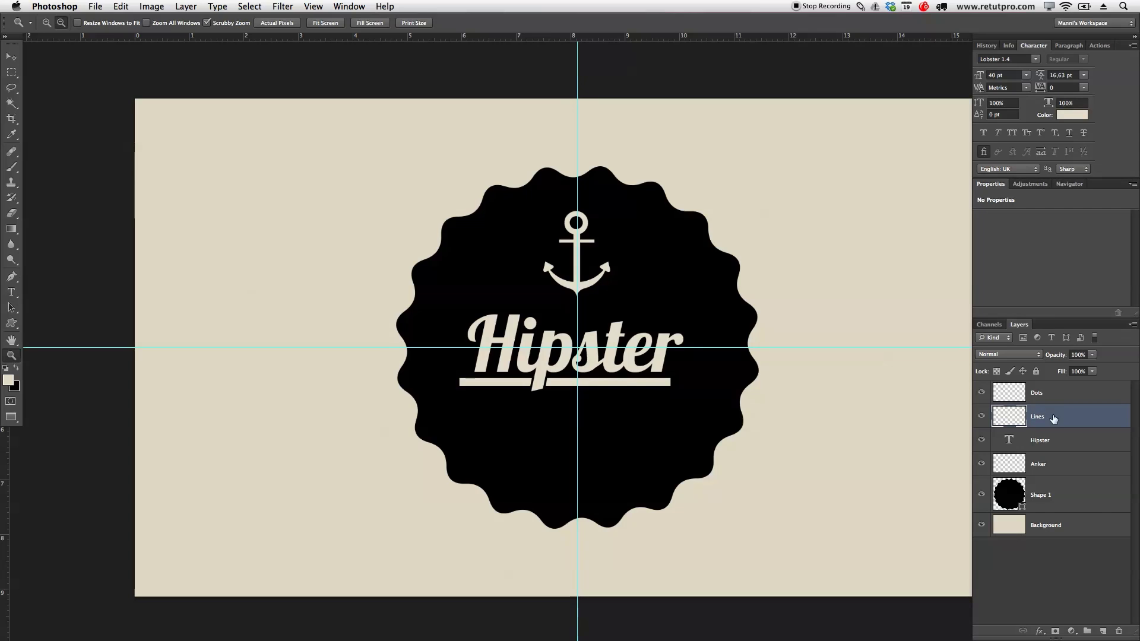
pyautogui.click(1070, 416)
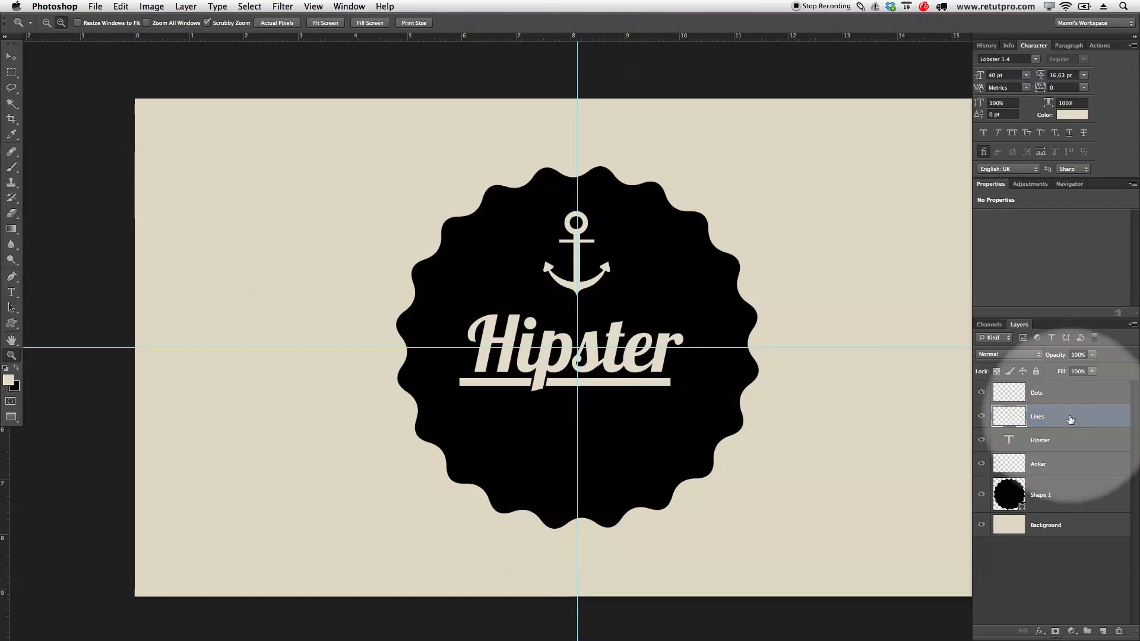
# On the Dots layer, make a small circular selection beside the "H" of Hipster, fill it with the beige colour, and deselect
pyautogui.click(1034, 394)
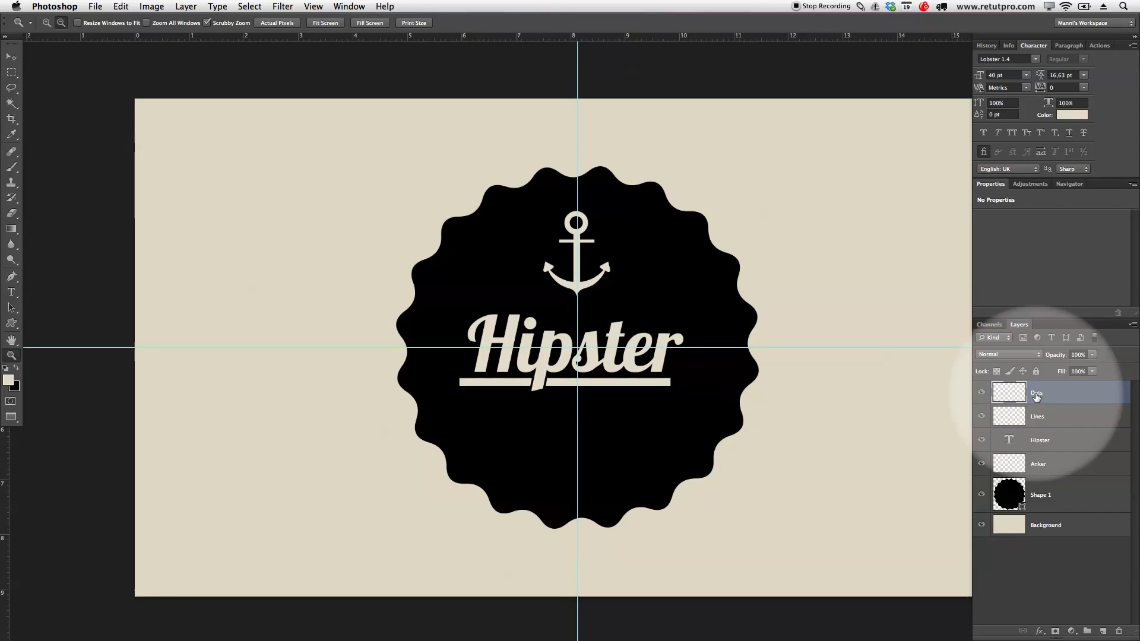
pyautogui.click(13, 74)
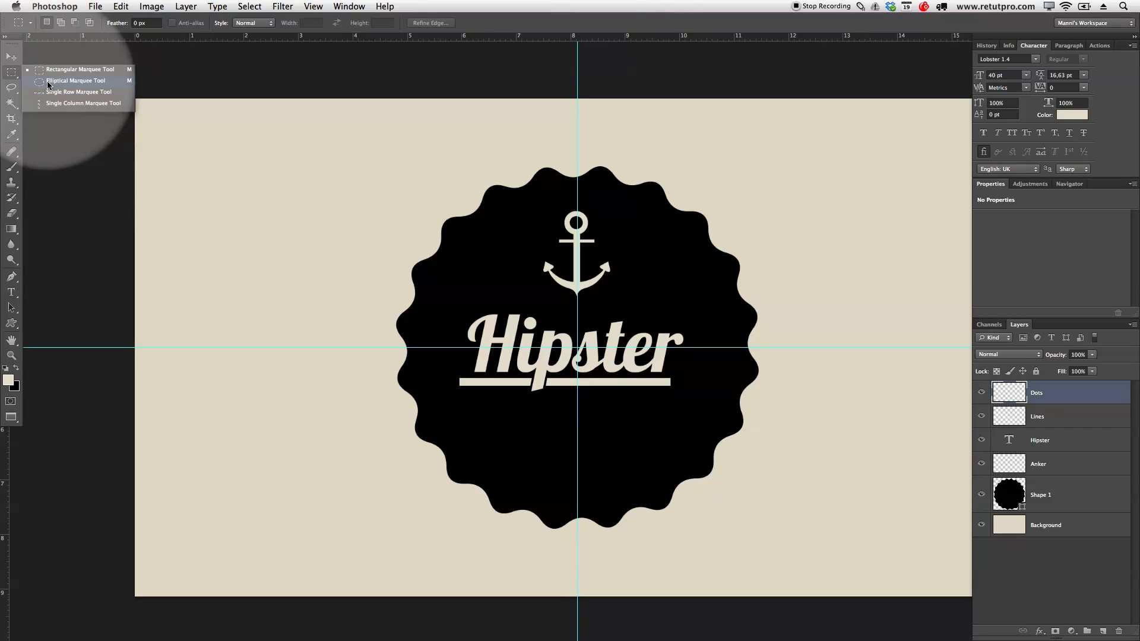
pyautogui.click(47, 82)
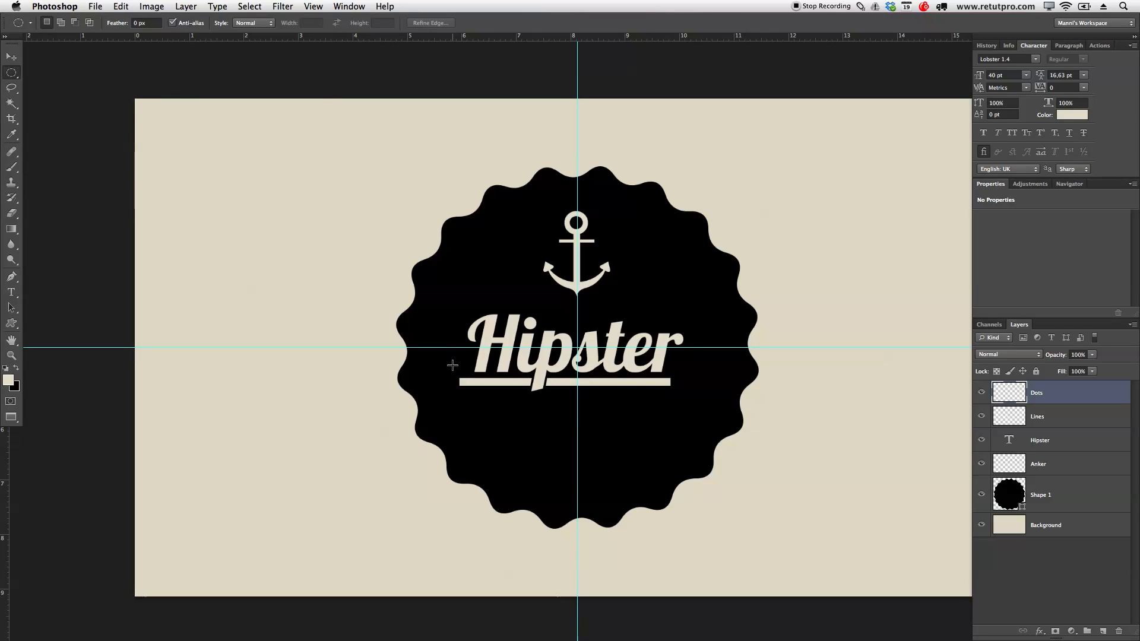
pyautogui.moveTo(436, 336); pyautogui.dragTo(443, 342)
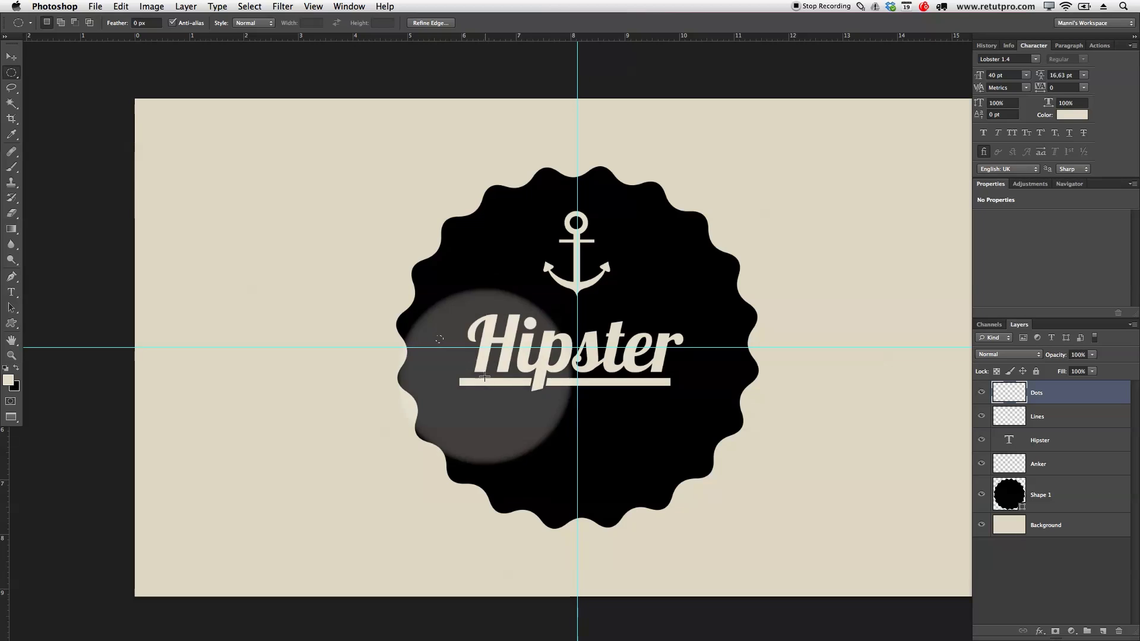
pyautogui.rightClick(440, 339)
pyautogui.click(488, 494)
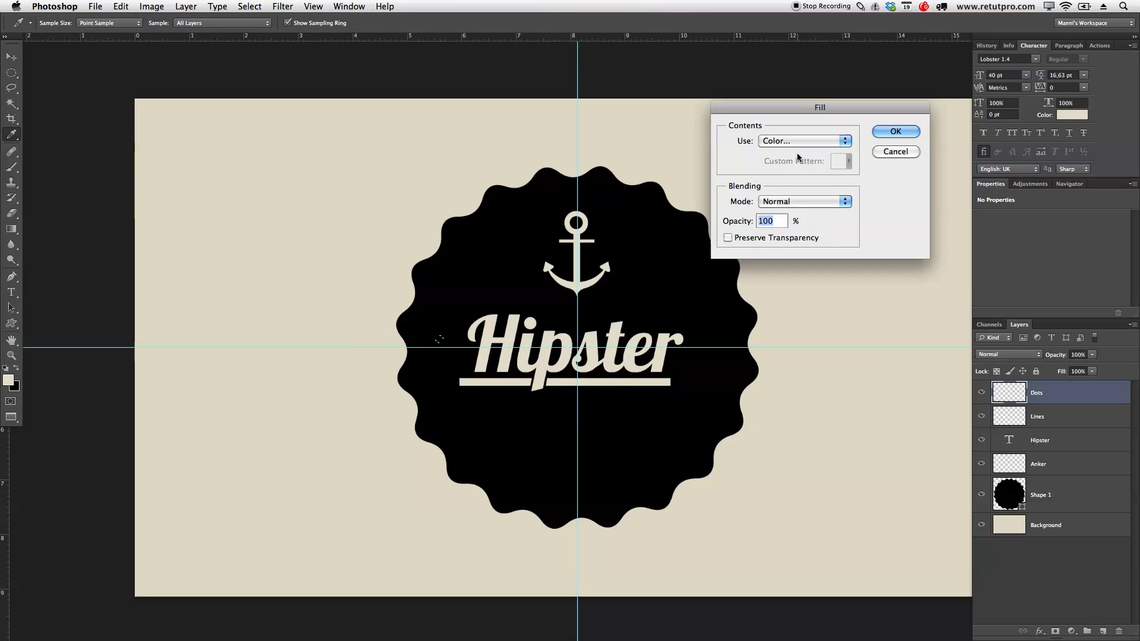
pyautogui.click(881, 130)
pyautogui.press('super+d')
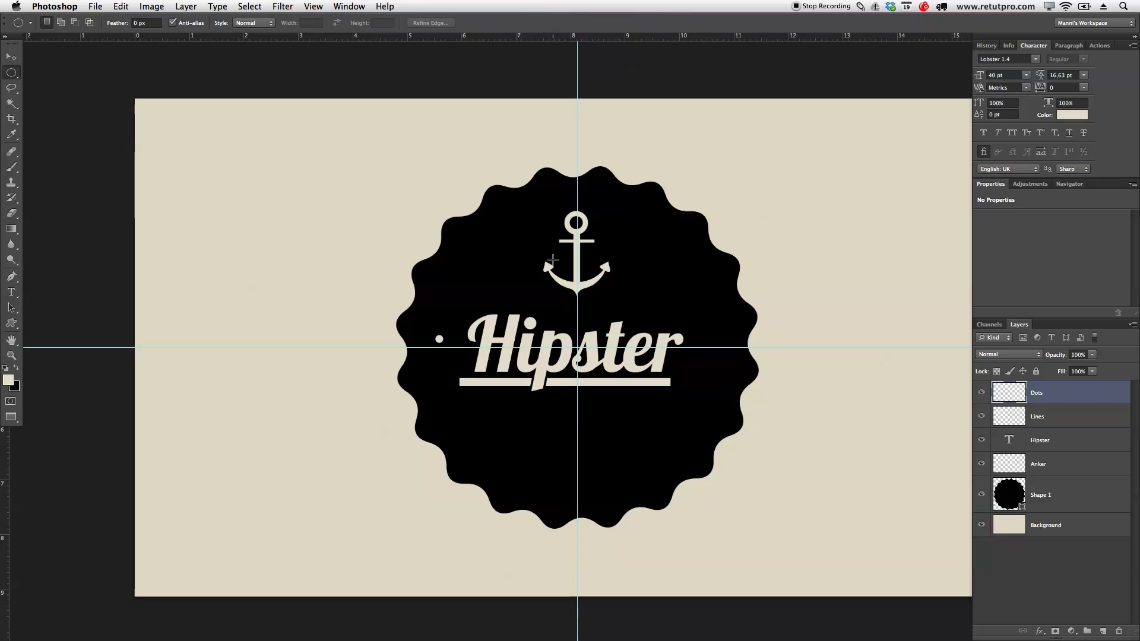
# Nudge the dot down onto the horizontal guide and slightly closer to the Hipster lettering
pyautogui.press('v')
pyautogui.press('Down')
pyautogui.press('Down')
pyautogui.press('Down')
pyautogui.press('Down')
pyautogui.press('Down')
pyautogui.press('Down')
pyautogui.press('Down')
pyautogui.press('Down')
pyautogui.press('Down')
pyautogui.press('Down')
pyautogui.press('Down')
pyautogui.press('Down')
pyautogui.press('Down')
pyautogui.press('Down')
pyautogui.press('Down')
pyautogui.press('Down')
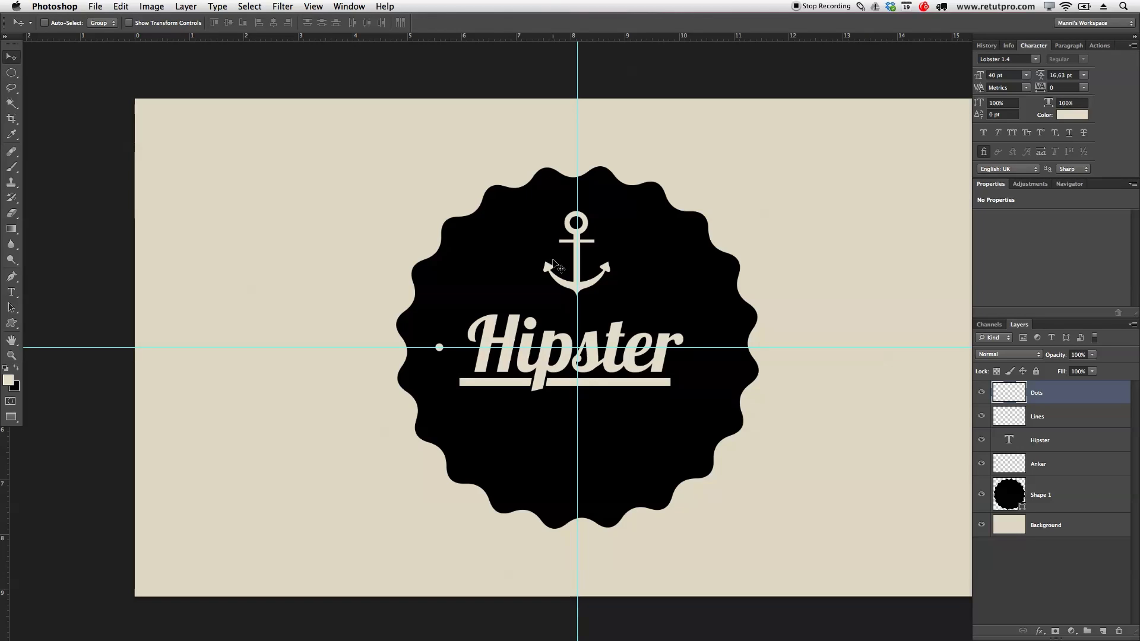
pyautogui.press('Right')
pyautogui.press('Right')
pyautogui.press('Right')
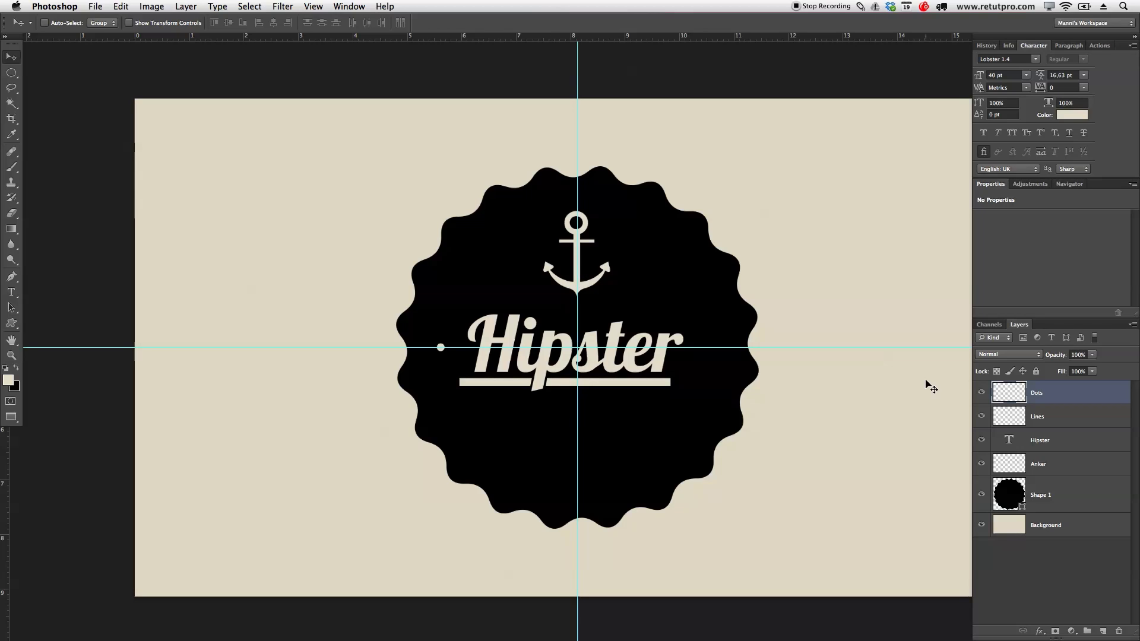
# Duplicate the Dots layer and place the copy on the horizontal guide just past the "r" of Hipster
pyautogui.press('super+j')
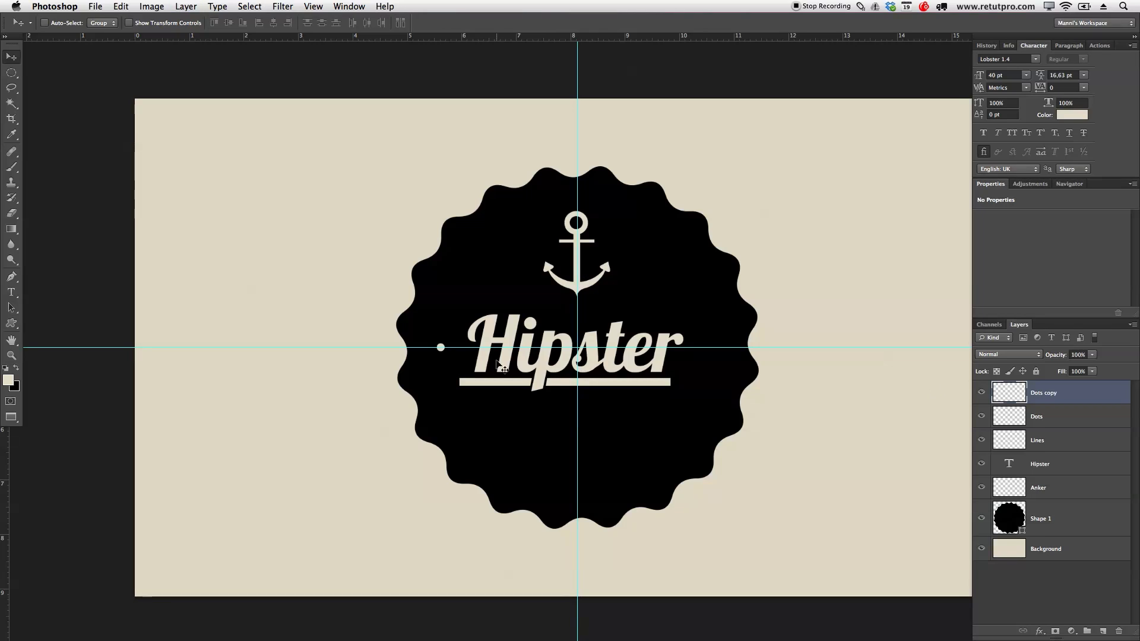
pyautogui.moveTo(446, 348); pyautogui.dragTo(728, 363)
pyautogui.press('super+z')
pyautogui.press('z')
pyautogui.moveTo(686, 364); pyautogui.dragTo(650, 370)
pyautogui.press('space')
pyautogui.moveTo(764, 435); pyautogui.dragTo(686, 370)
pyautogui.moveTo(617, 350); pyautogui.dragTo(628, 350)
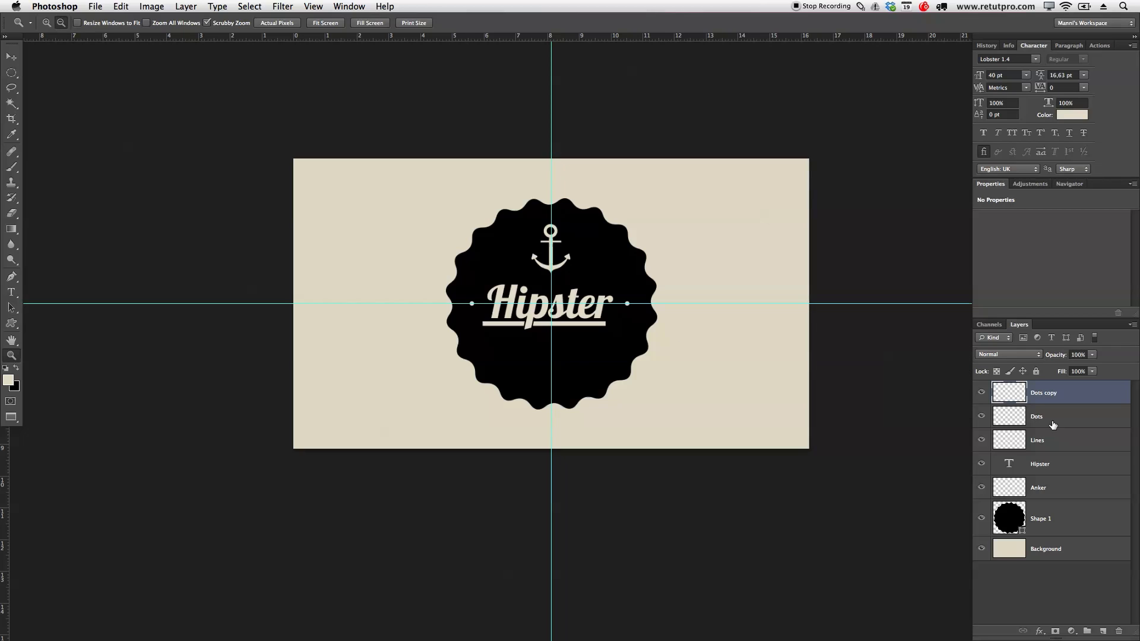
# Select the Hipster, Lines, Dots and Dots copy layers together and nudge them right to centre them on the badge
pyautogui.click(1067, 465)
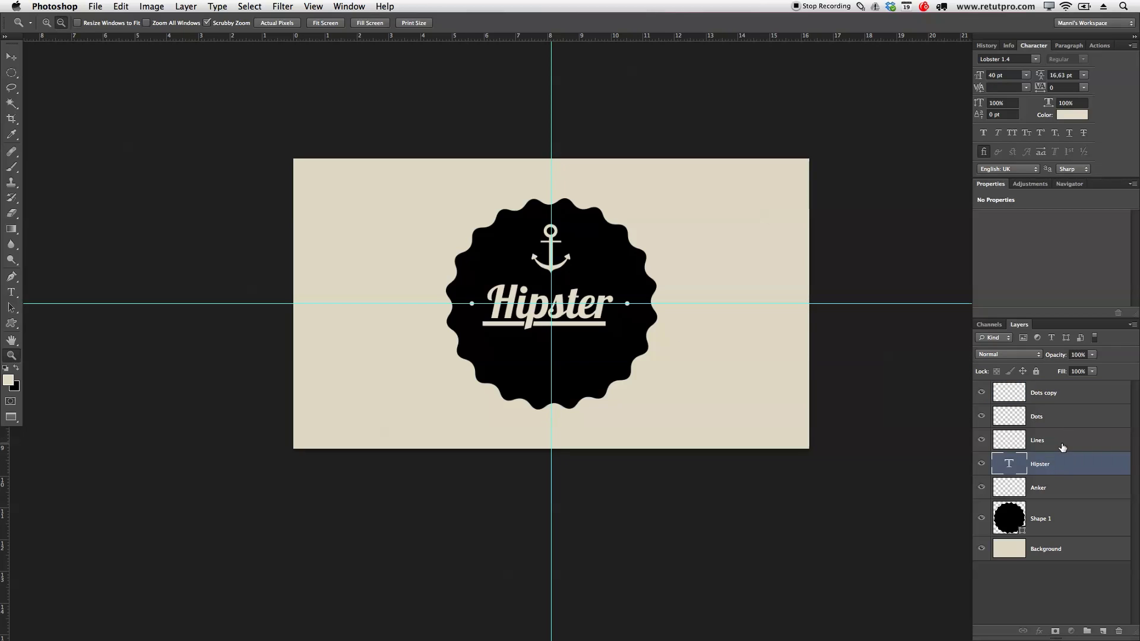
pyautogui.keyDown('shift'); pyautogui.click(1063, 442); pyautogui.keyUp('shift')
pyautogui.press('v')
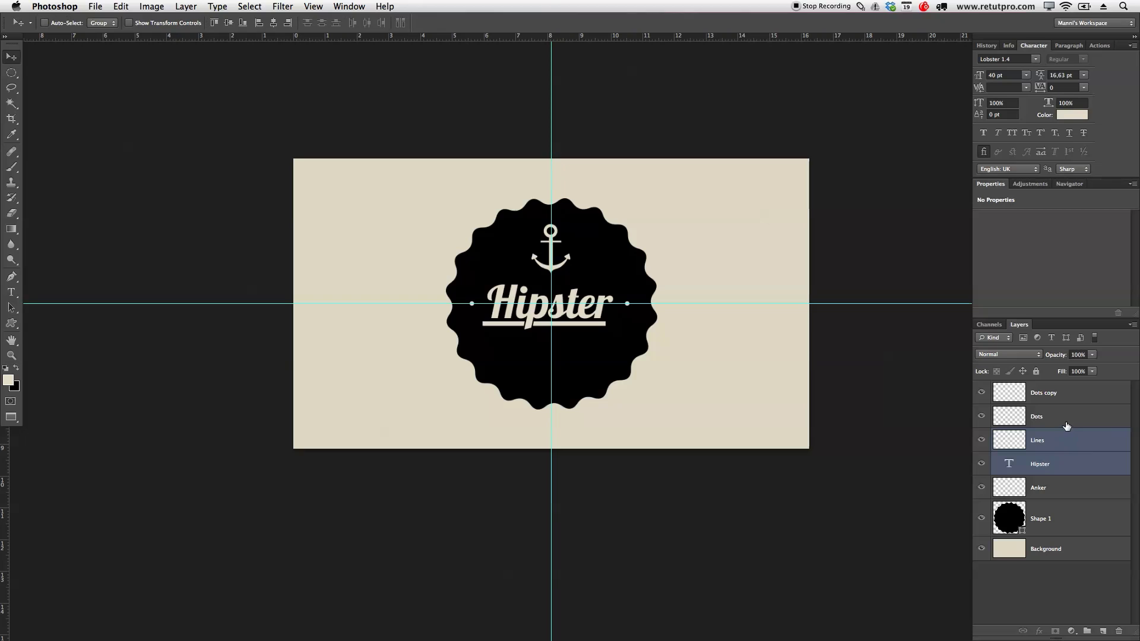
pyautogui.keyDown('shift'); pyautogui.click(1067, 426); pyautogui.keyUp('shift')
pyautogui.keyDown('shift'); pyautogui.click(1070, 388); pyautogui.keyUp('shift')
pyautogui.press('Right')
pyautogui.press('Right')
pyautogui.press('Right')
pyautogui.press('Right')
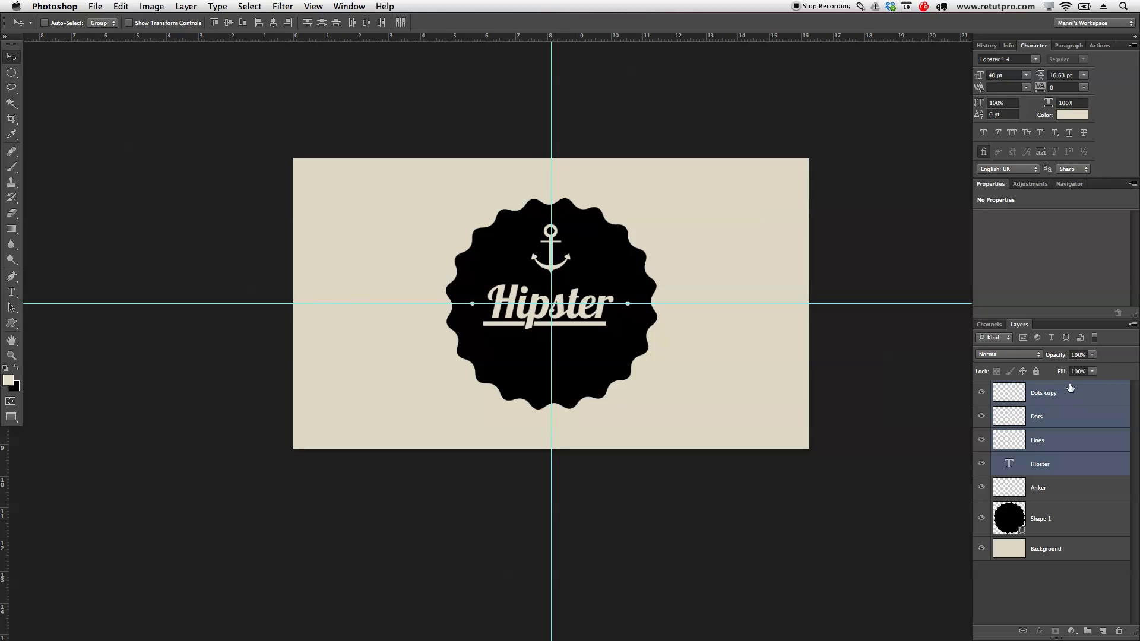
pyautogui.press('Right')
pyautogui.press('Right')
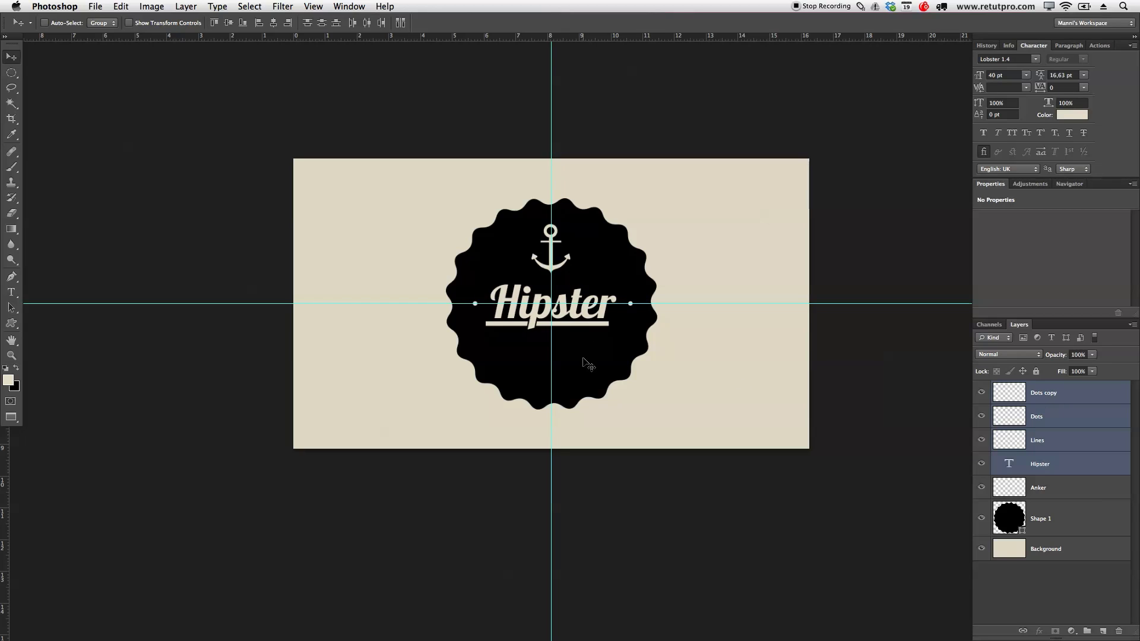
# Add the text "SINCE 1806" at 15 pt in a text box below the Hipster underline
pyautogui.press('t')
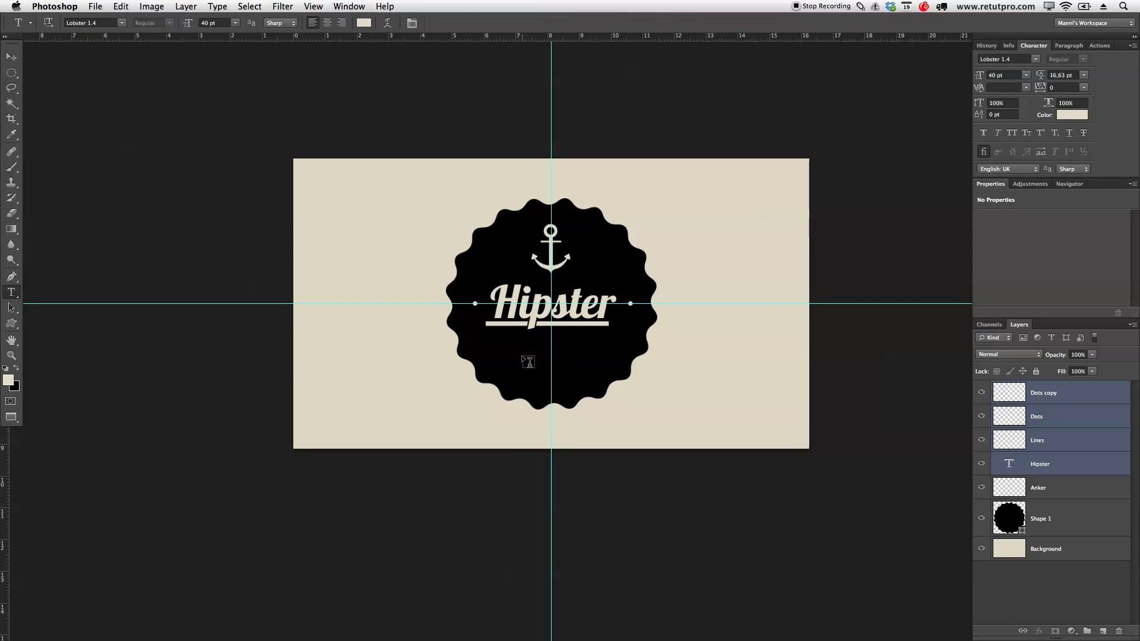
pyautogui.moveTo(495, 353); pyautogui.dragTo(618, 373)
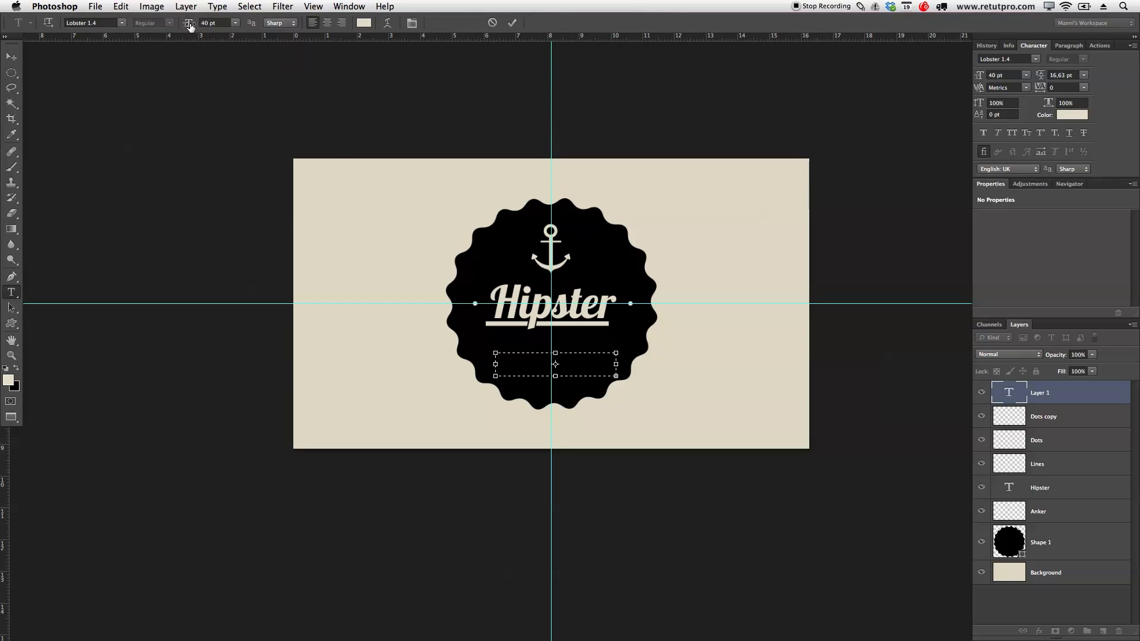
pyautogui.moveTo(181, 28); pyautogui.dragTo(177, 29)
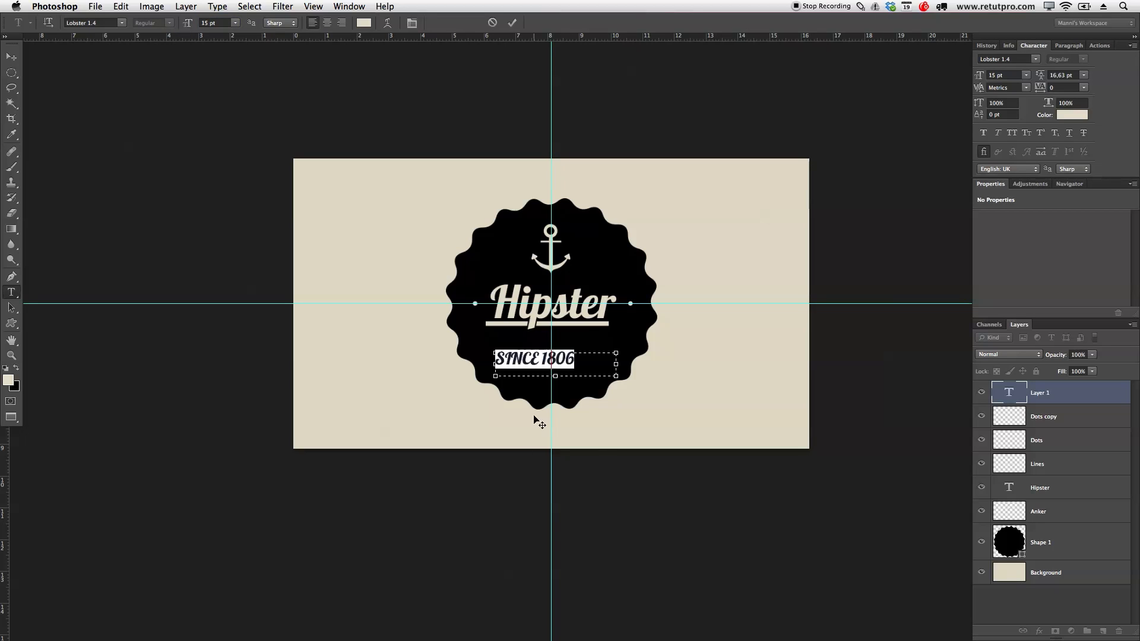
# Change the font of the SINCE 1806 text to Helvetica Neue and put the text cursor at its end
pyautogui.click(121, 24)
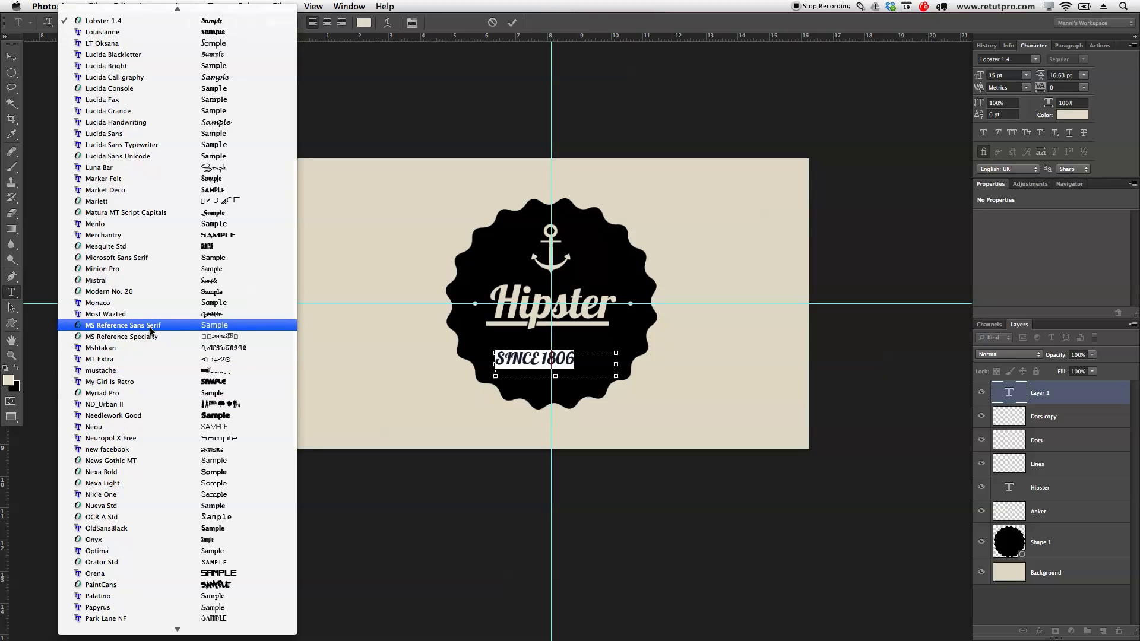
pyautogui.scroll(10, 150, 331)
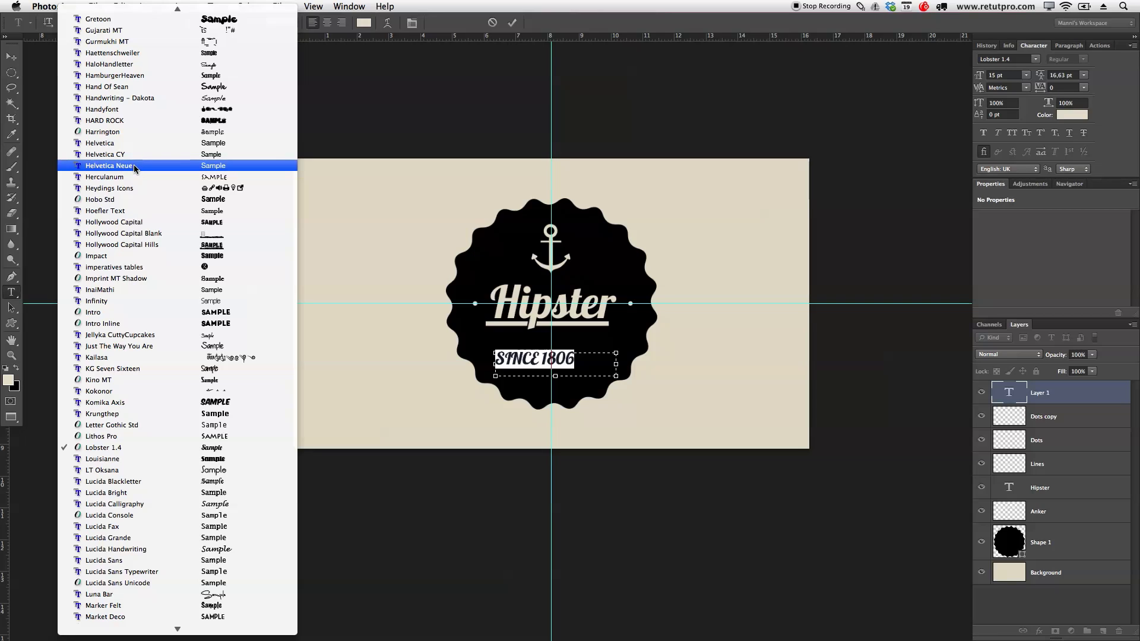
pyautogui.click(136, 167)
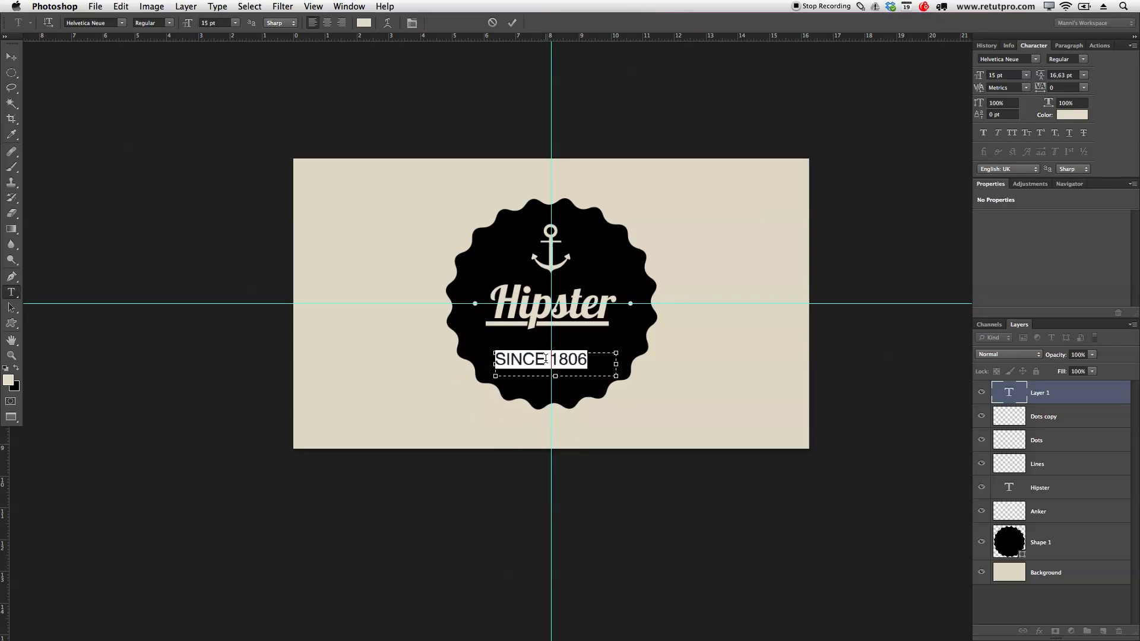
pyautogui.click(590, 360)
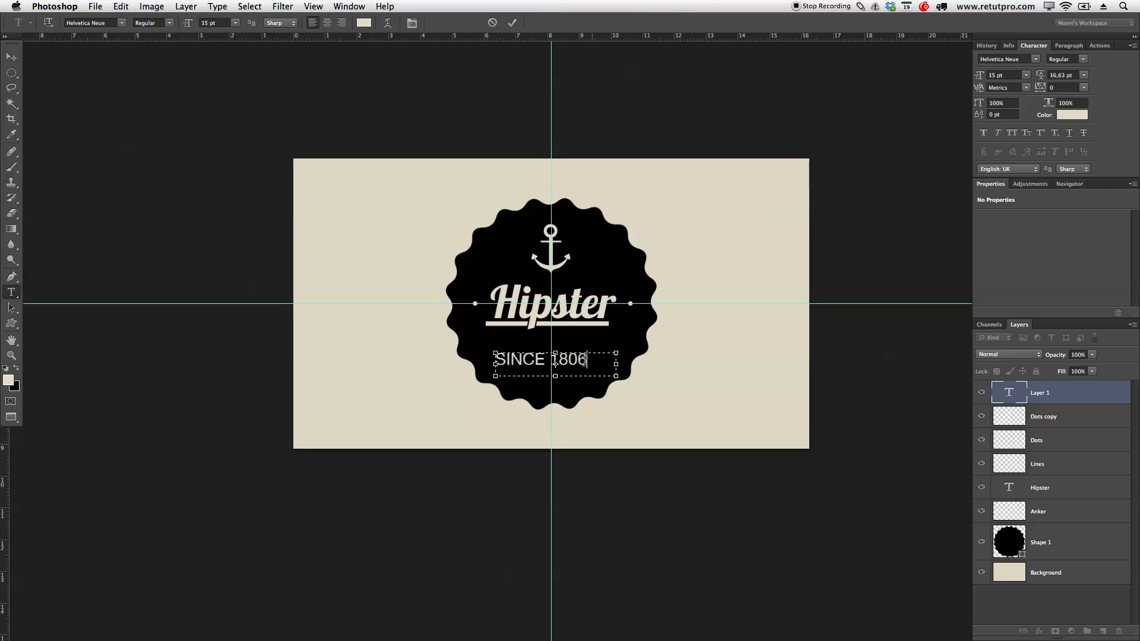
# Set the SINCE 1806 text to UltraLight style, tracking 40 and size 14 pt, and commit the edit
pyautogui.moveTo(585, 360); pyautogui.dragTo(454, 374)
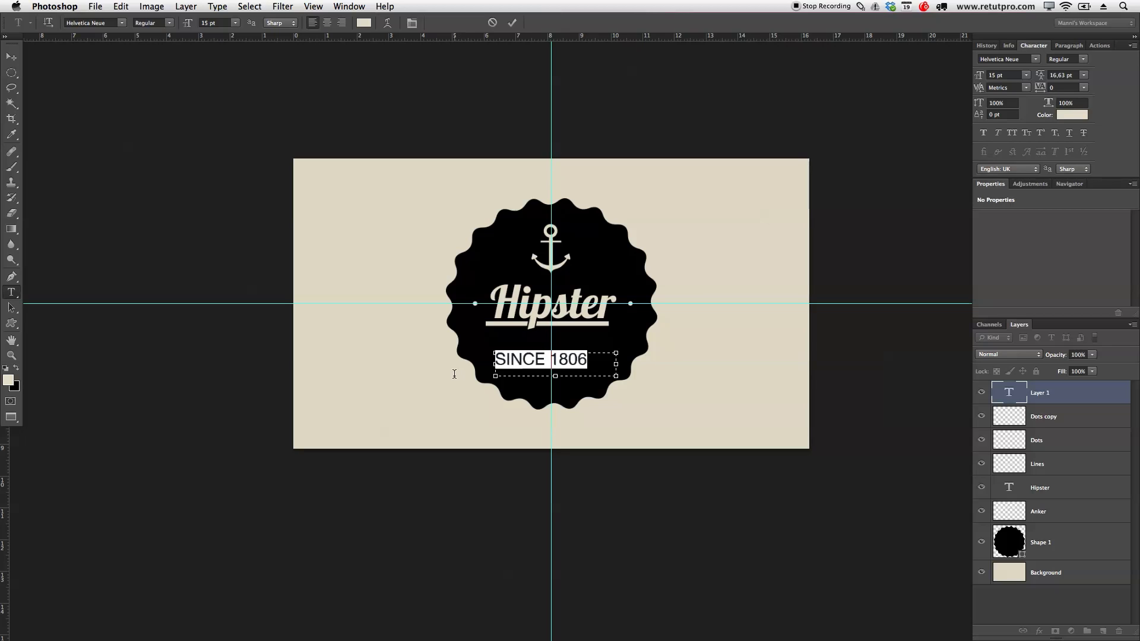
pyautogui.click(170, 24)
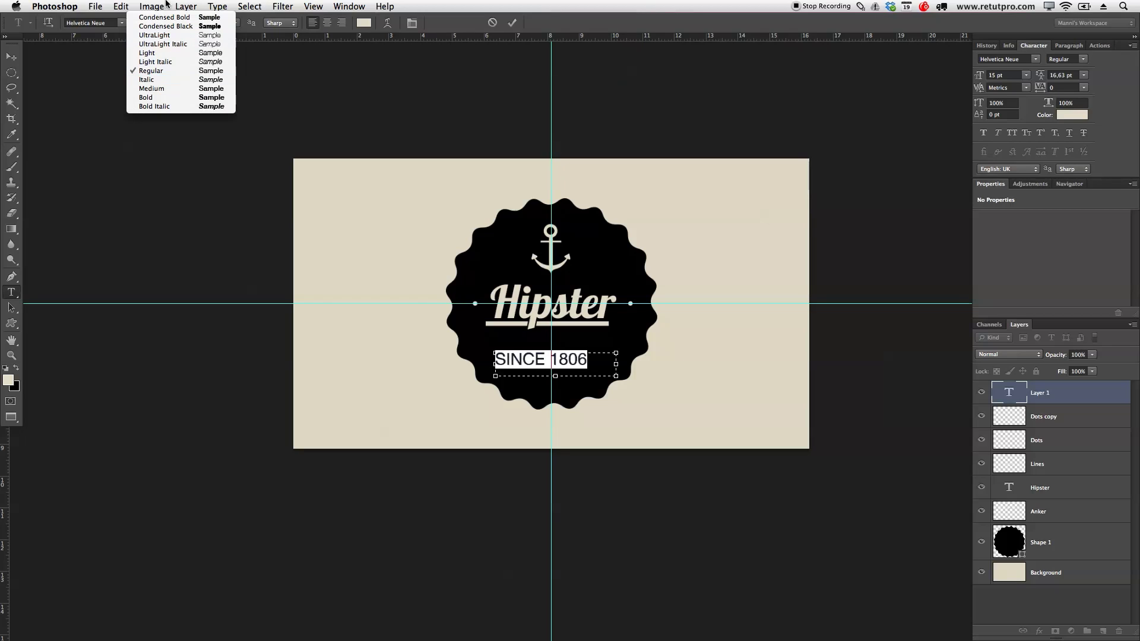
pyautogui.click(171, 37)
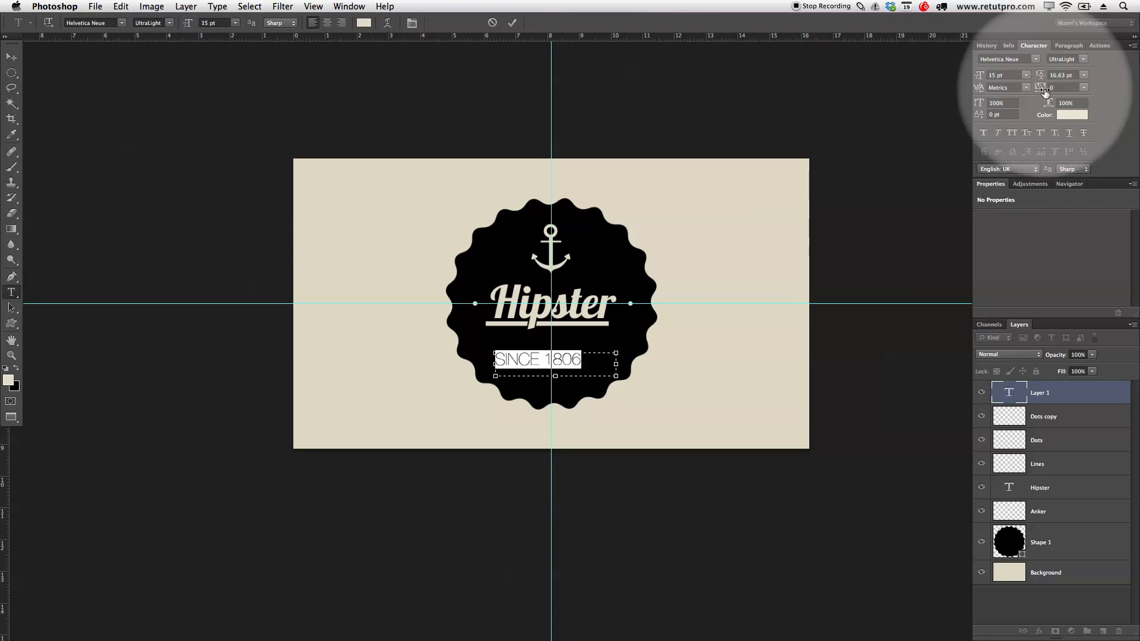
pyautogui.moveTo(1040, 91); pyautogui.dragTo(1041, 92)
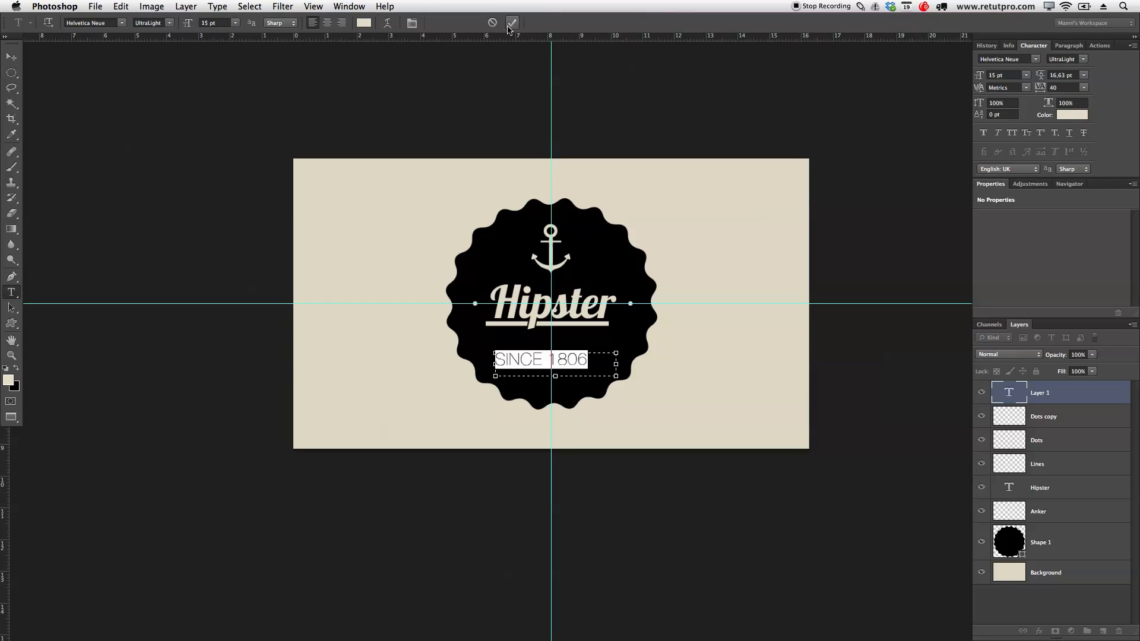
pyautogui.moveTo(189, 26); pyautogui.dragTo(186, 27)
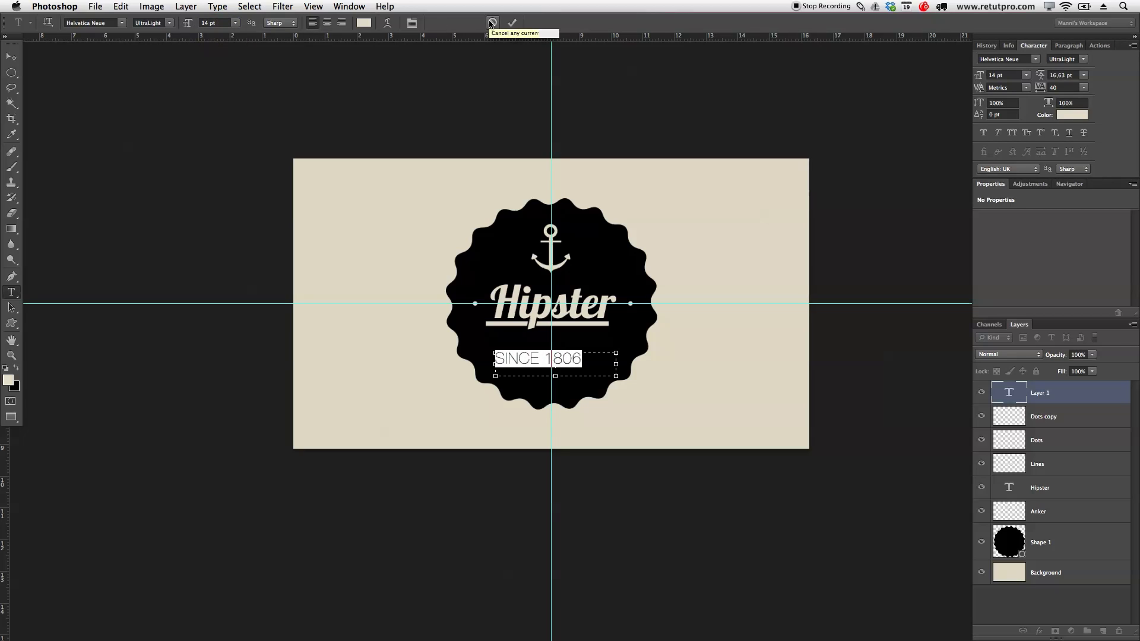
pyautogui.click(512, 22)
pyautogui.click(540, 355)
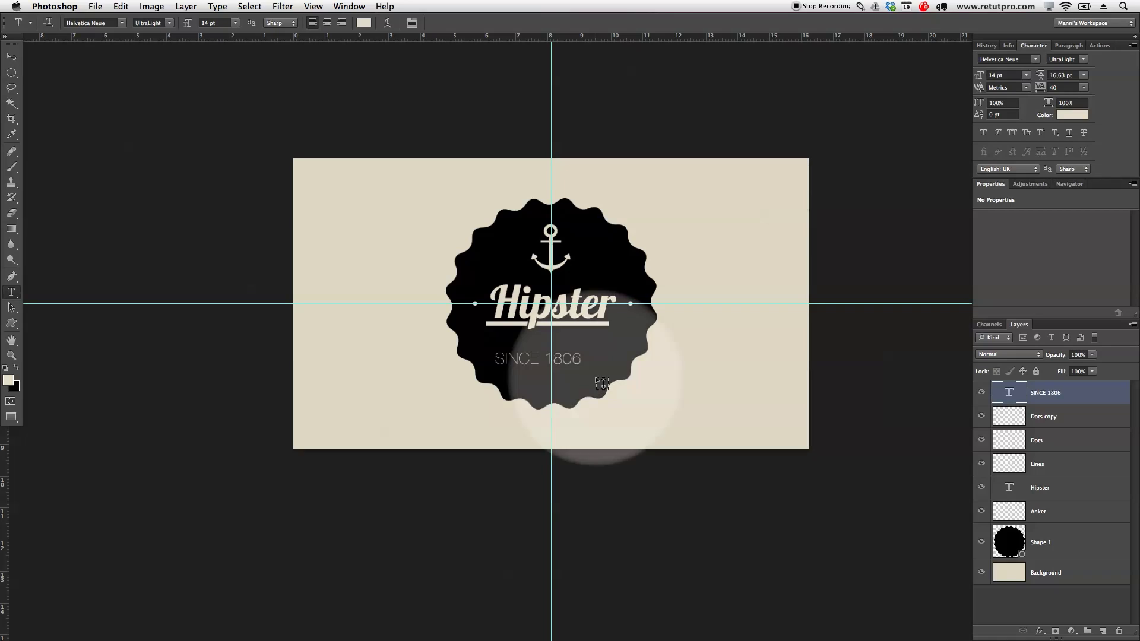
# Centre the SINCE 1806 text on the vertical guide and nudge it slightly down below the Hipster underline
pyautogui.press('v')
pyautogui.moveTo(530, 364)
pyautogui.mouseDown()
pyautogui.moveTo(543, 363)
pyautogui.moveTo(531, 362)
pyautogui.mouseUp()
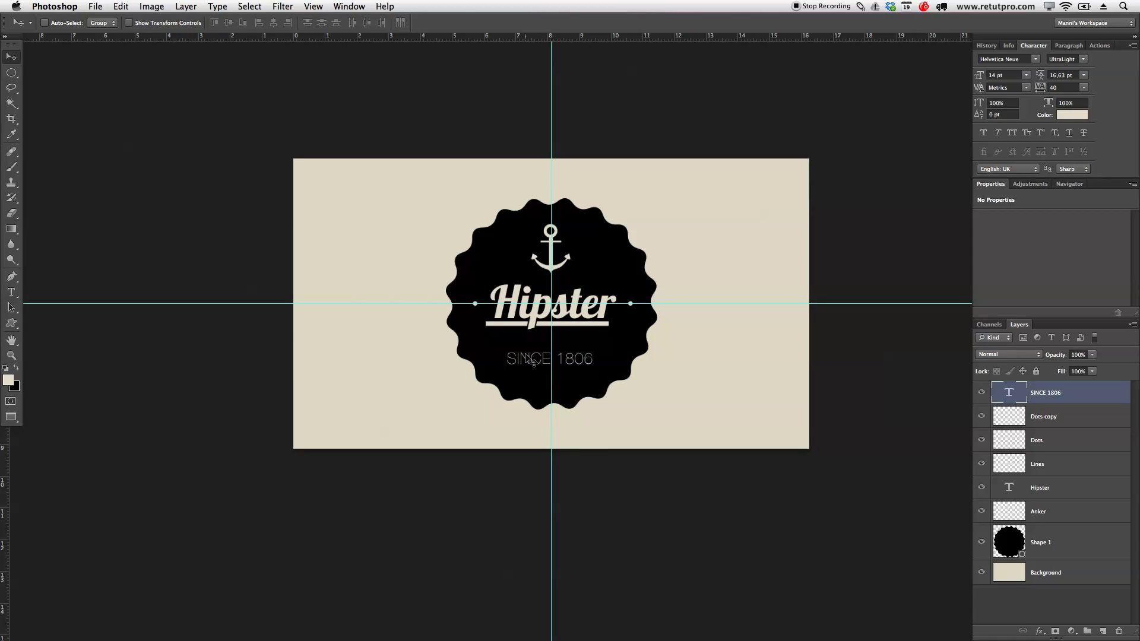
pyautogui.press('Right')
pyautogui.press('Right')
pyautogui.press('Down')
pyautogui.press('Down')
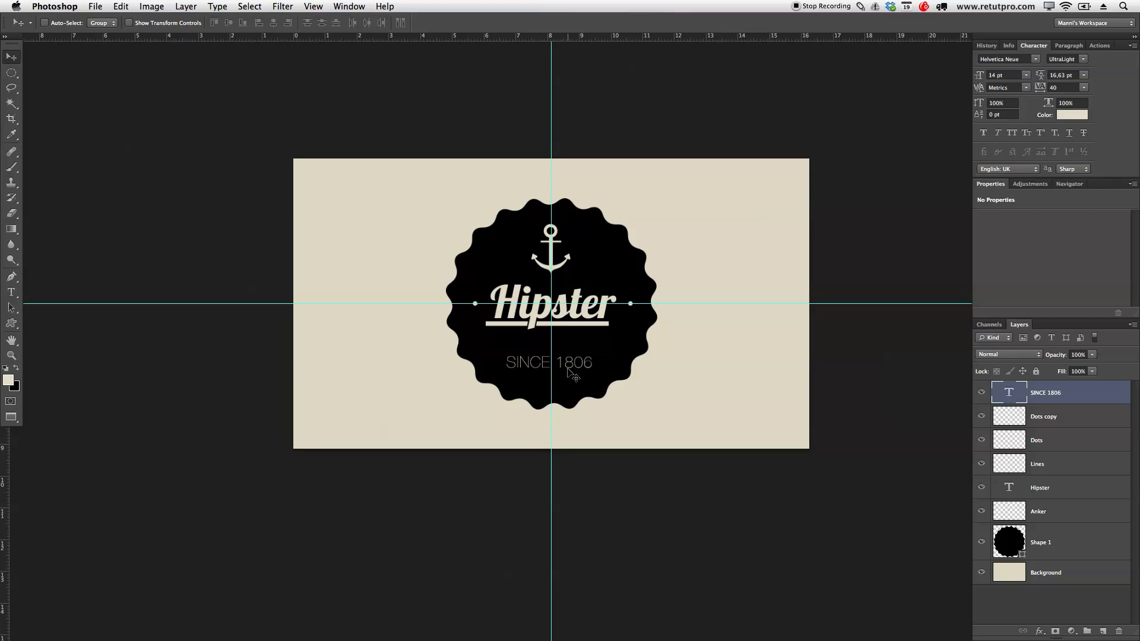
pyautogui.click(313, 6)
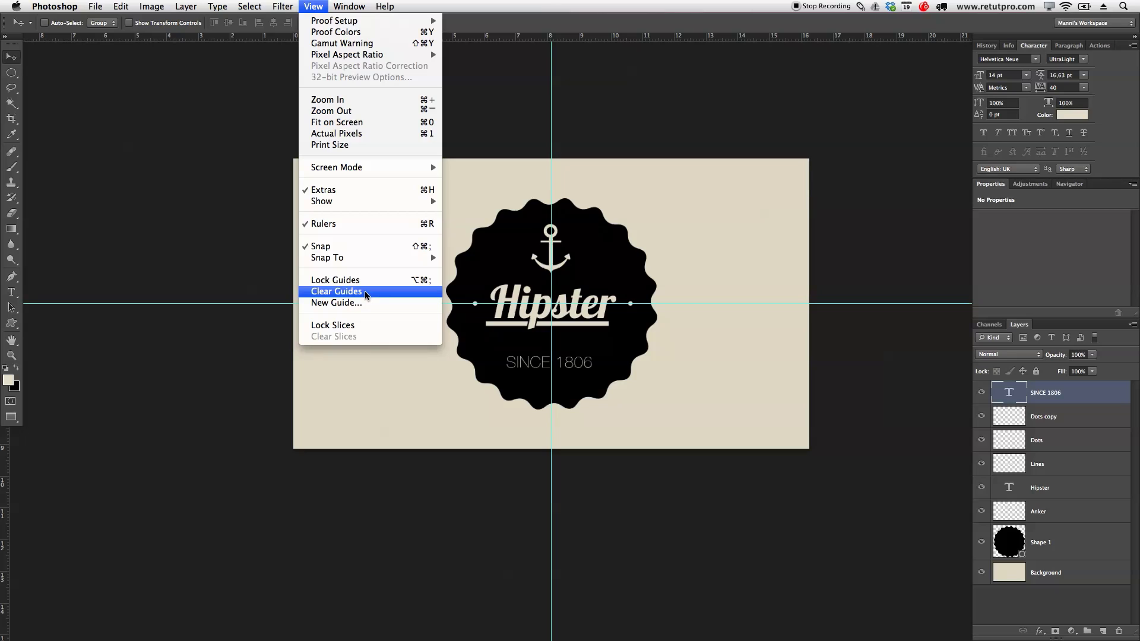
pyautogui.click(699, 126)
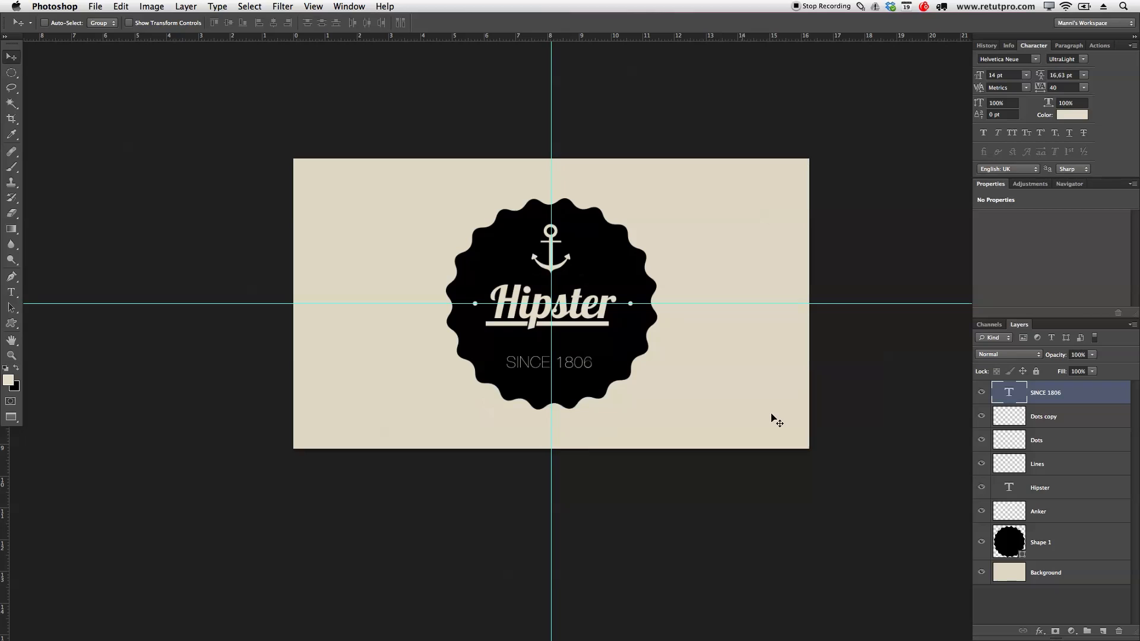
# Add a Stroke layer style to Shape 1 and sample the canvas beige (e2dbc9) as its colour
pyautogui.click(1051, 549)
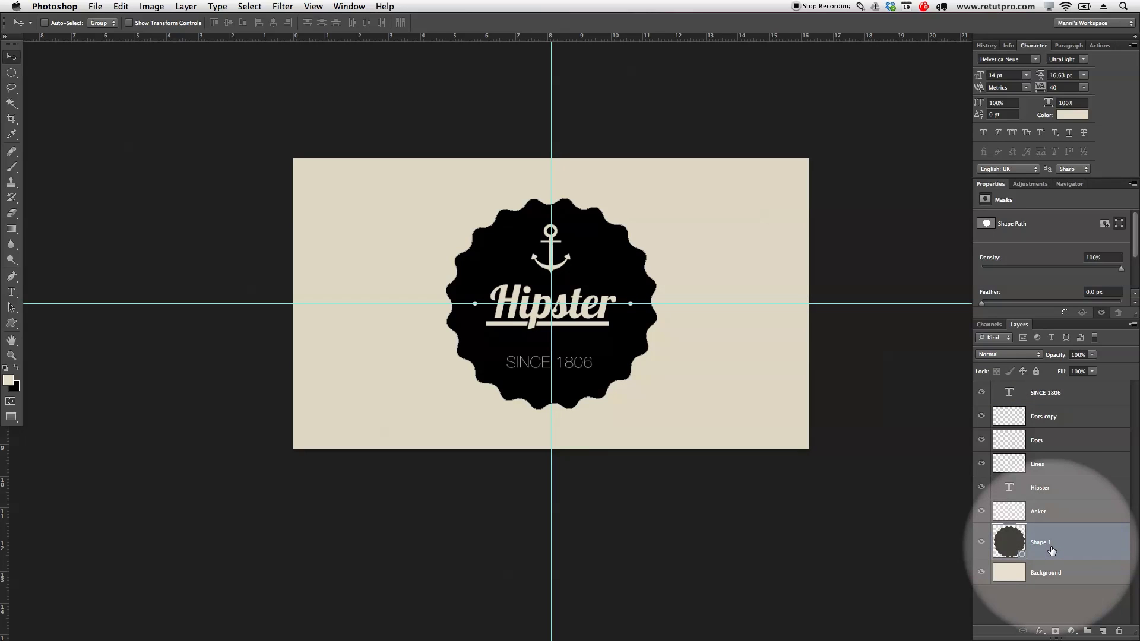
pyautogui.doubleClick(1051, 549)
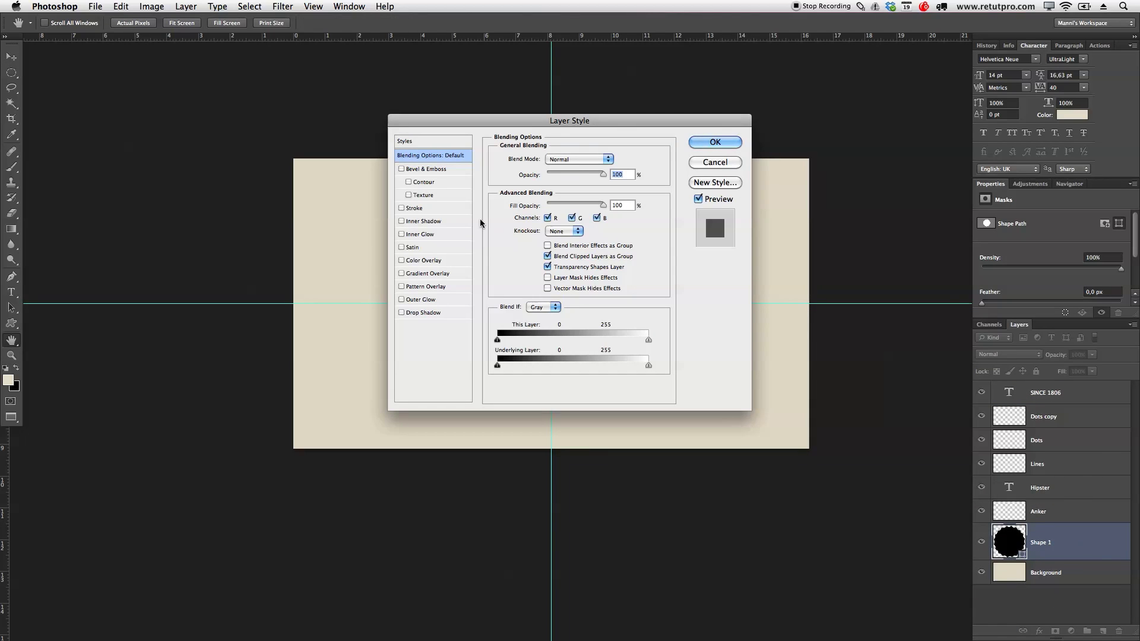
pyautogui.click(419, 209)
pyautogui.moveTo(483, 119)
pyautogui.mouseDown()
pyautogui.moveTo(800, 127)
pyautogui.moveTo(851, 144)
pyautogui.mouseUp()
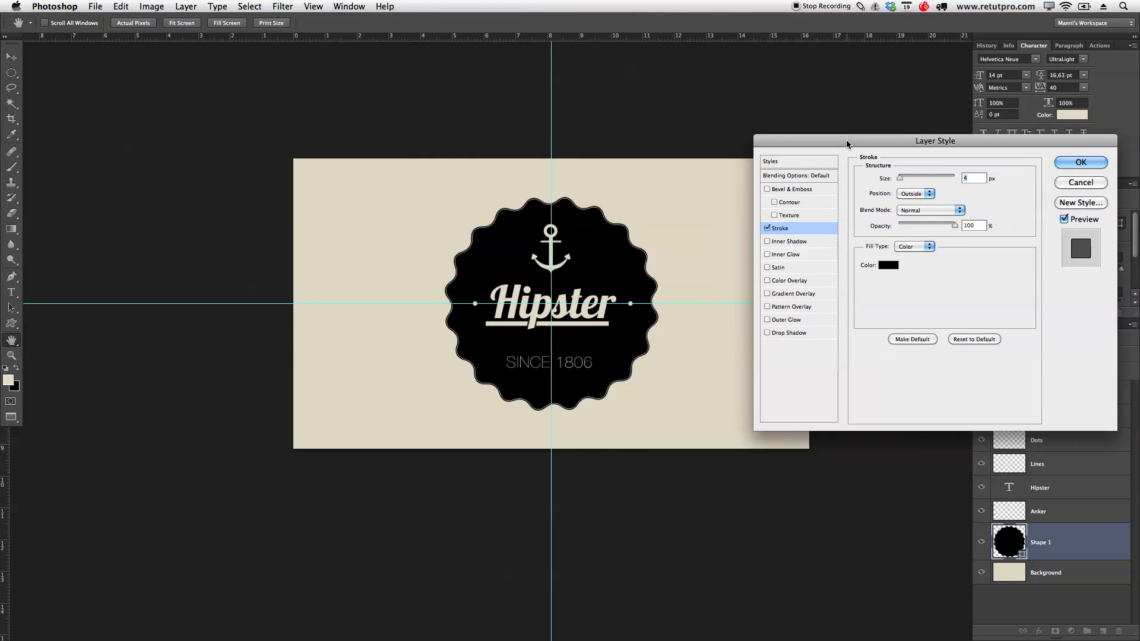
pyautogui.click(893, 272)
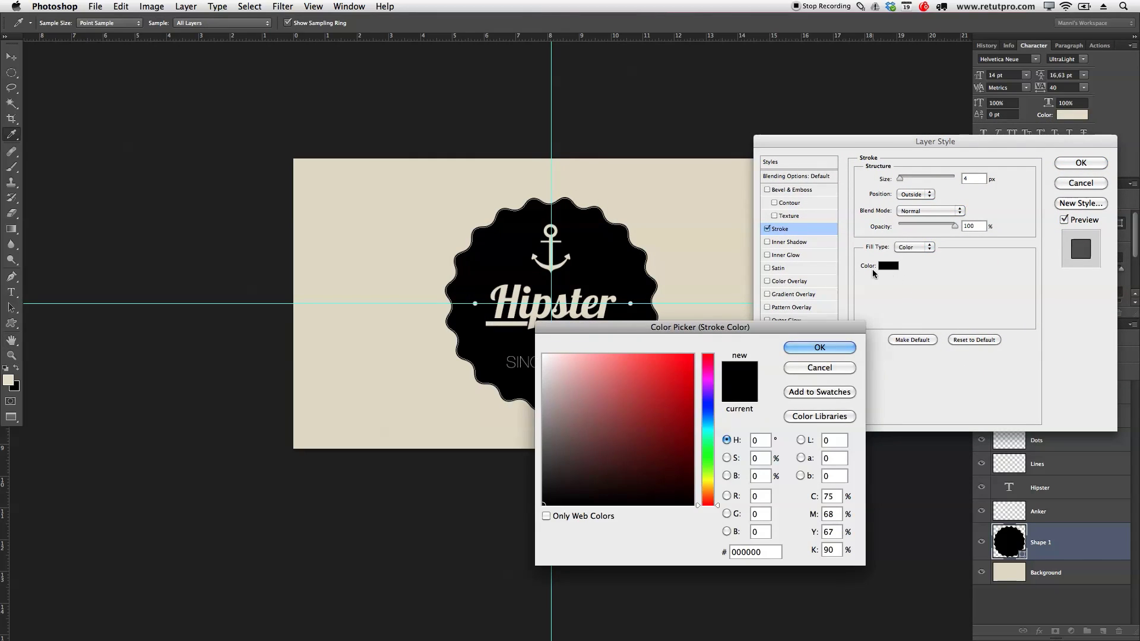
pyautogui.click(686, 278)
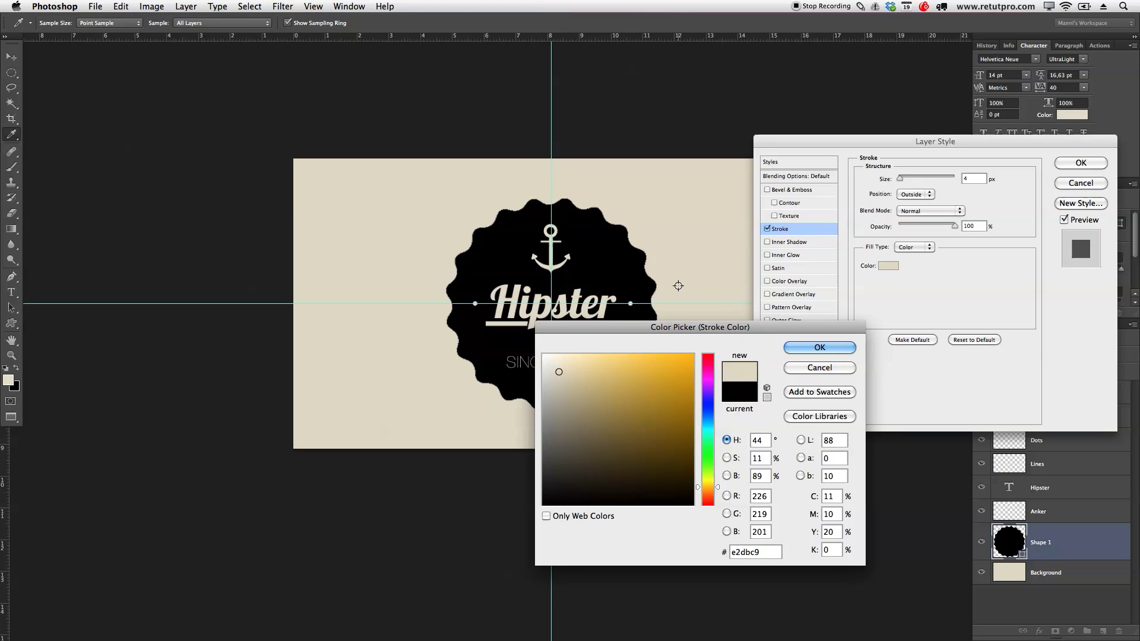
pyautogui.click(830, 346)
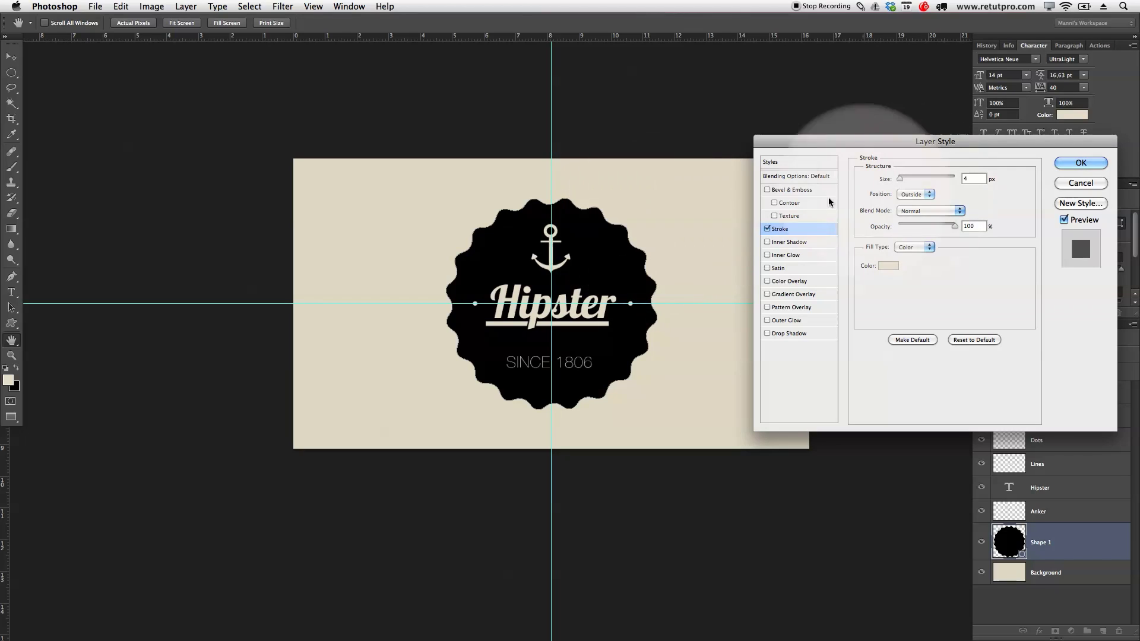
# Set the badge stroke's position to Inside and its size to 6 px, and apply the layer style
pyautogui.click(917, 198)
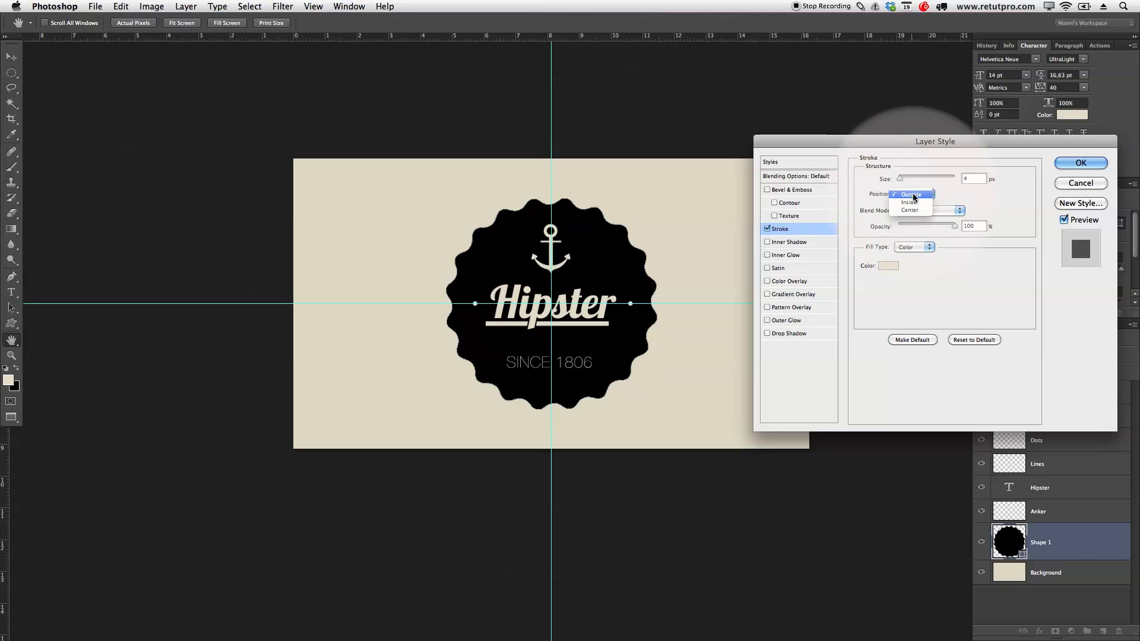
pyautogui.click(913, 203)
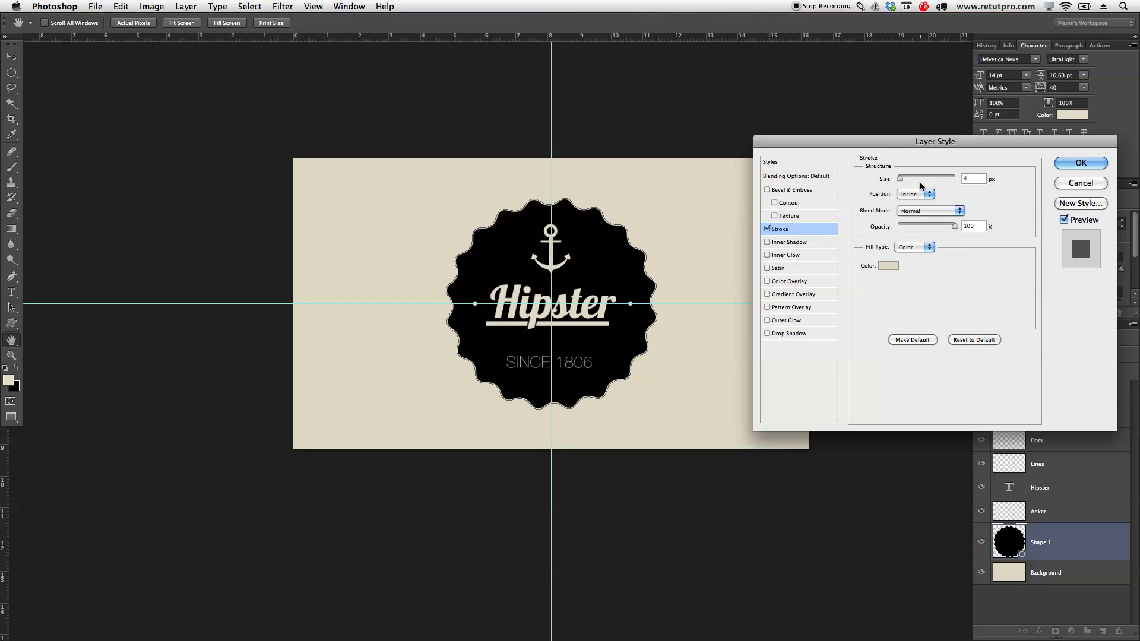
pyautogui.doubleClick(964, 179)
pyautogui.write('6')
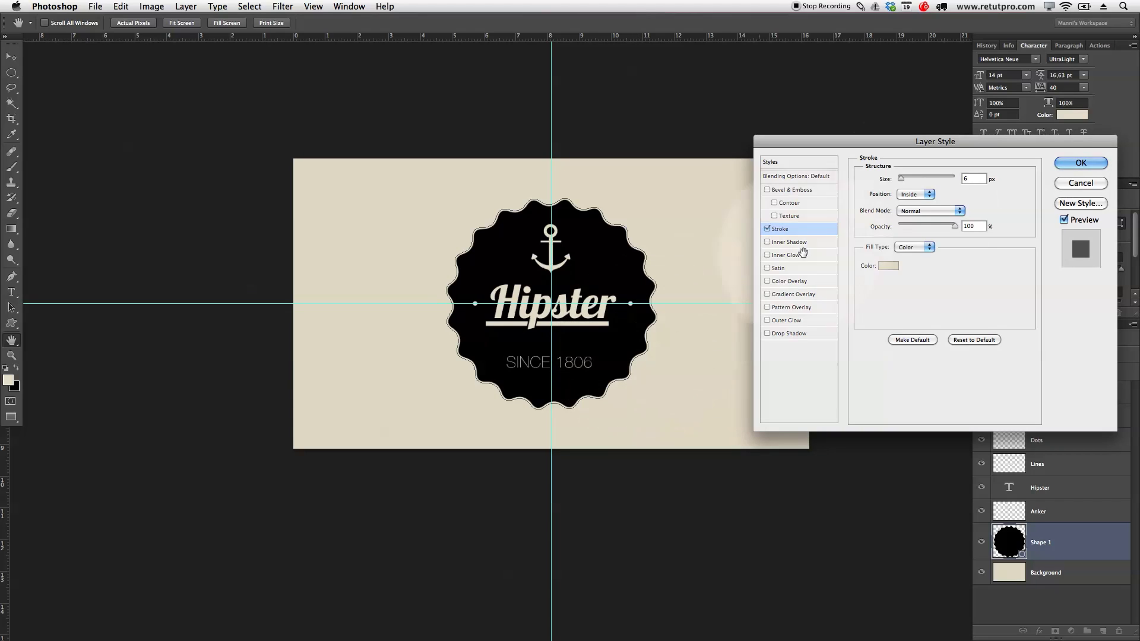
pyautogui.click(1059, 166)
# Duplicate the Shape 1 layer, placing the copy with its effects hidden directly below the original
pyautogui.hotkey('alt', 'space')
pyautogui.moveTo(653, 279); pyautogui.dragTo(719, 283)
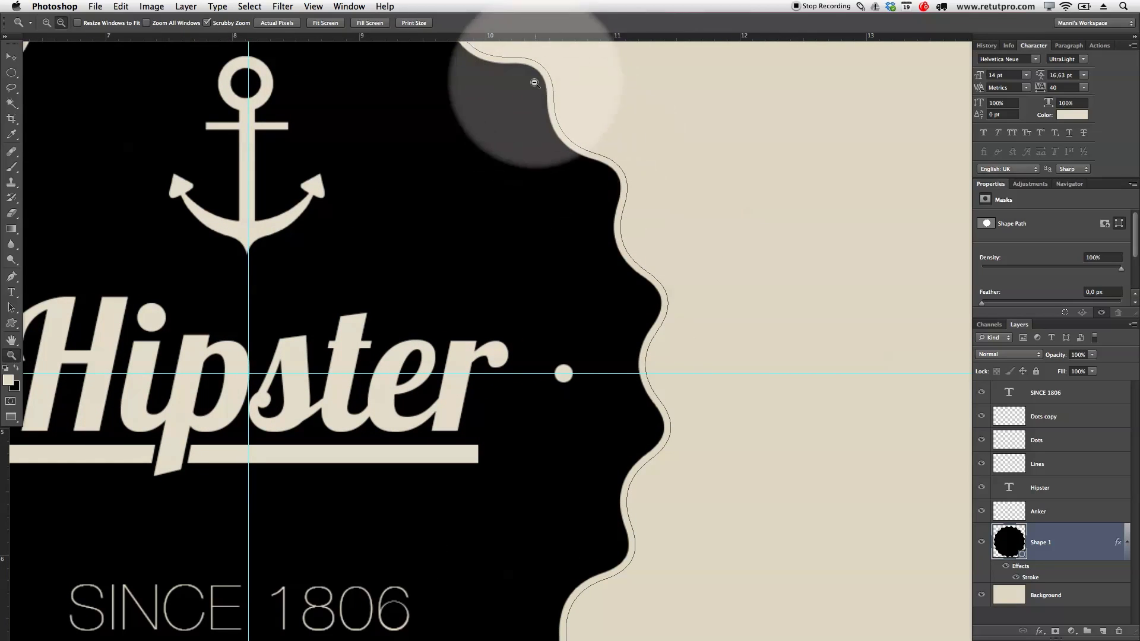
pyautogui.moveTo(670, 349); pyautogui.dragTo(632, 350)
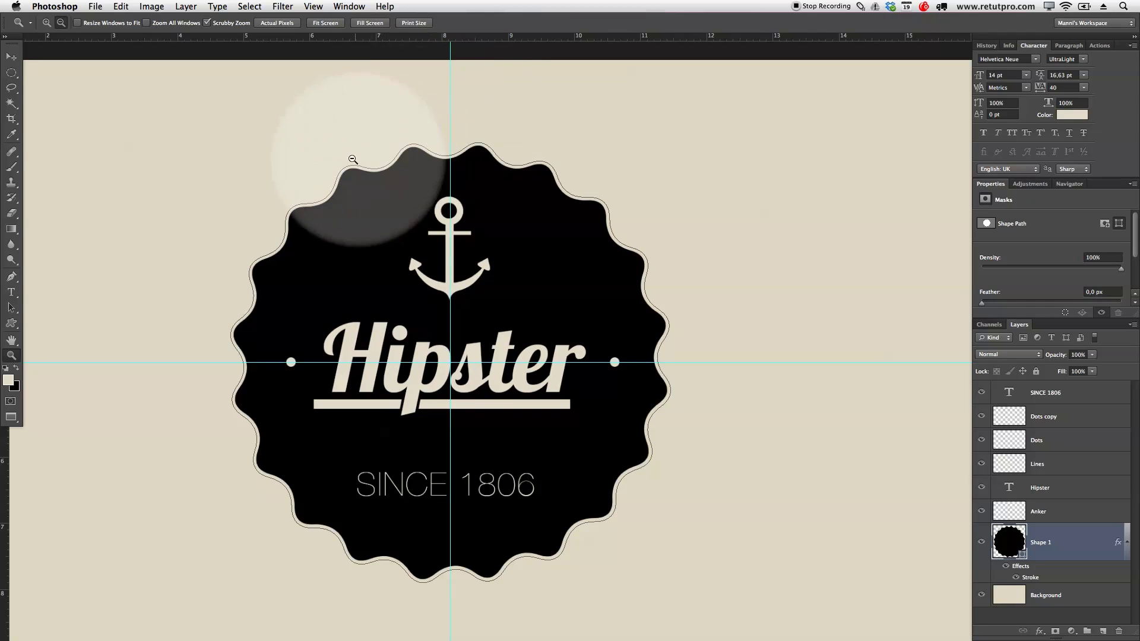
pyautogui.click(667, 356)
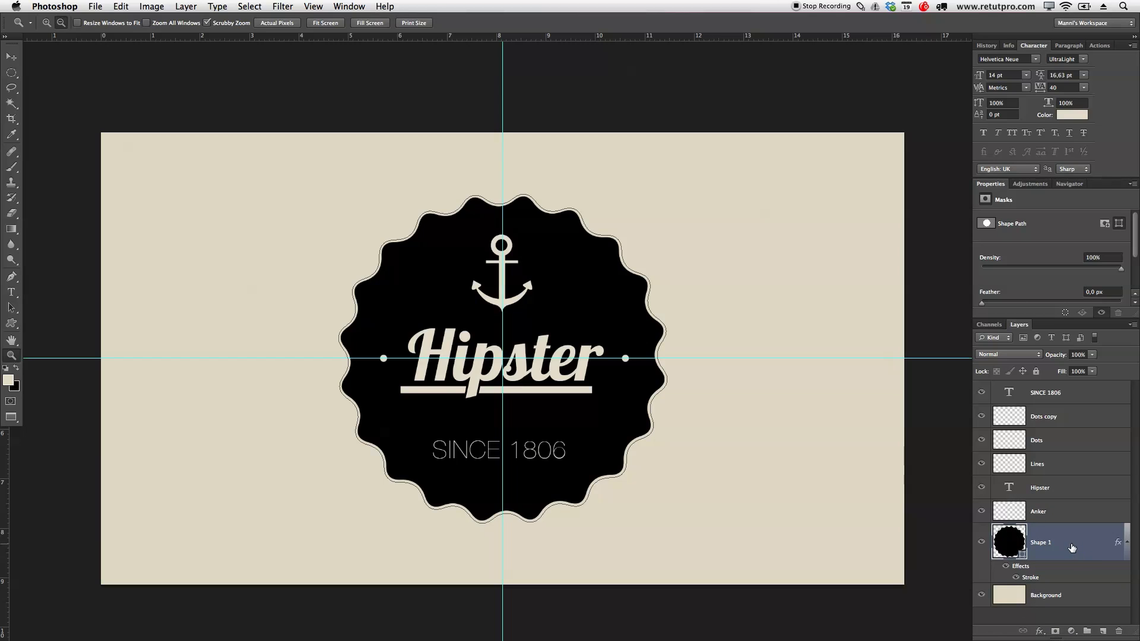
pyautogui.press('super+j')
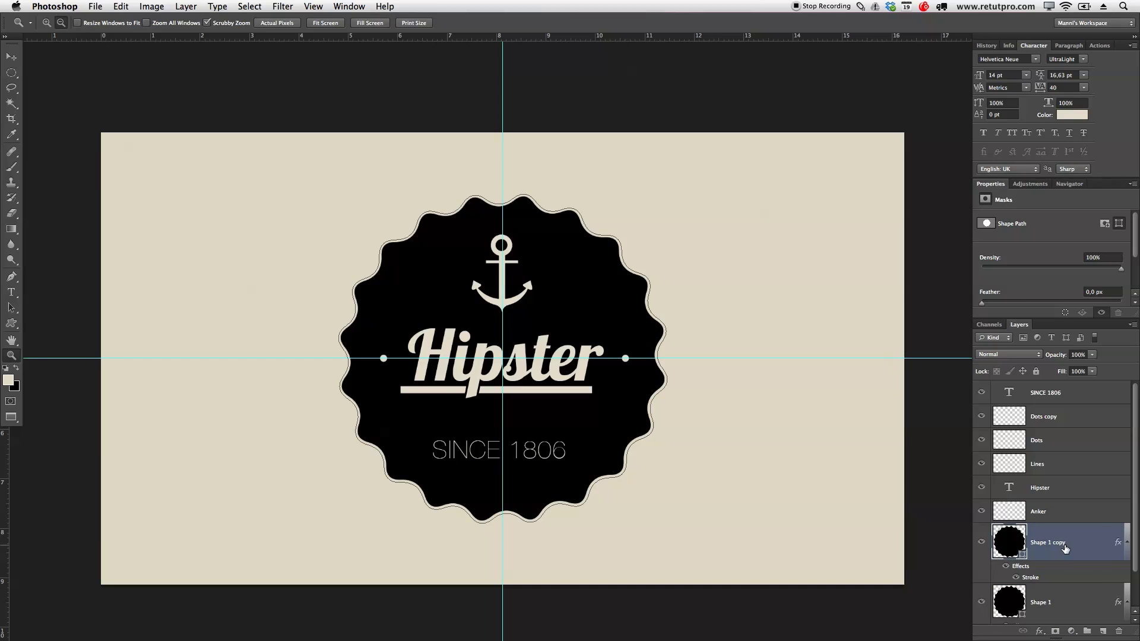
pyautogui.click(1012, 566)
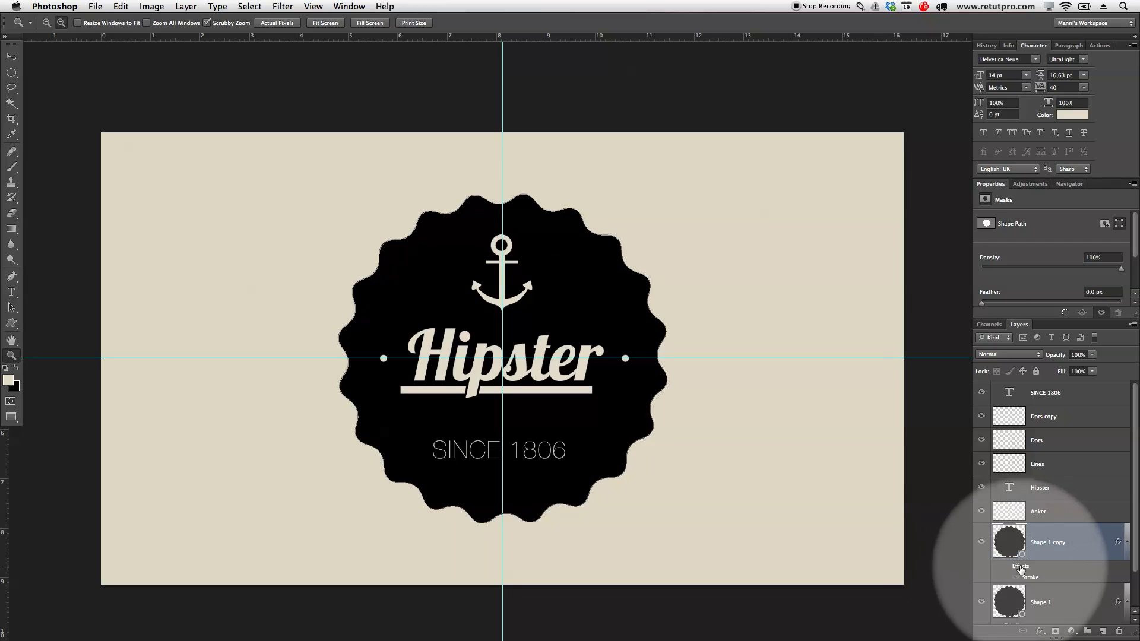
pyautogui.moveTo(1057, 550); pyautogui.dragTo(1063, 602)
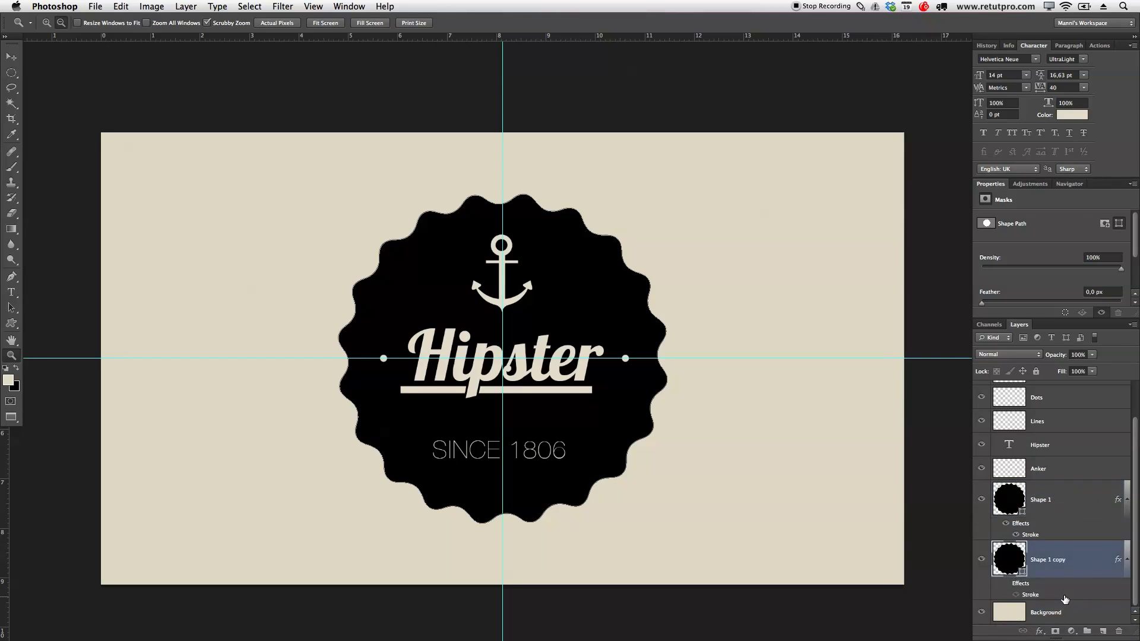
pyautogui.click(982, 499)
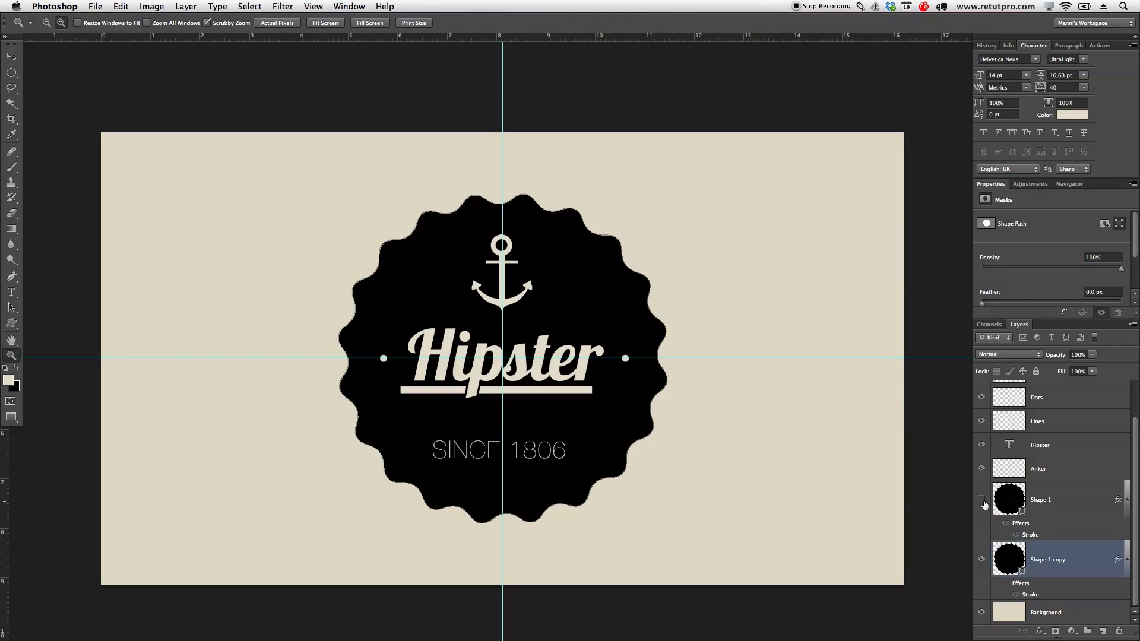
pyautogui.click(982, 501)
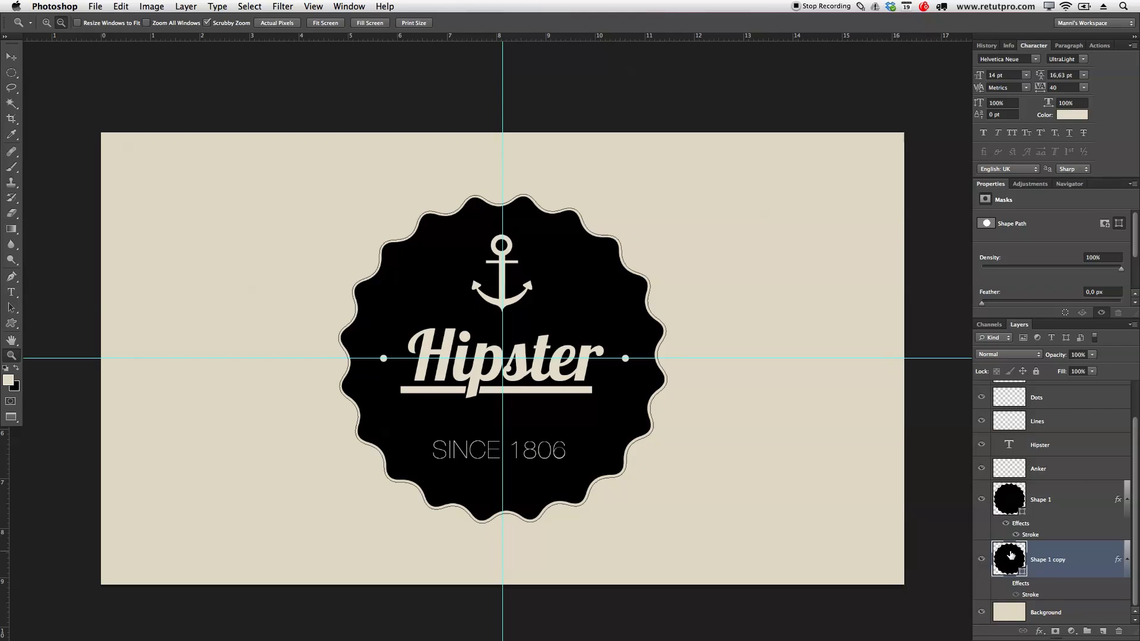
# Scale up the Shape 1 copy slightly with Free Transform so it extends past the stroked badge's upper-right edge
pyautogui.click(1049, 549)
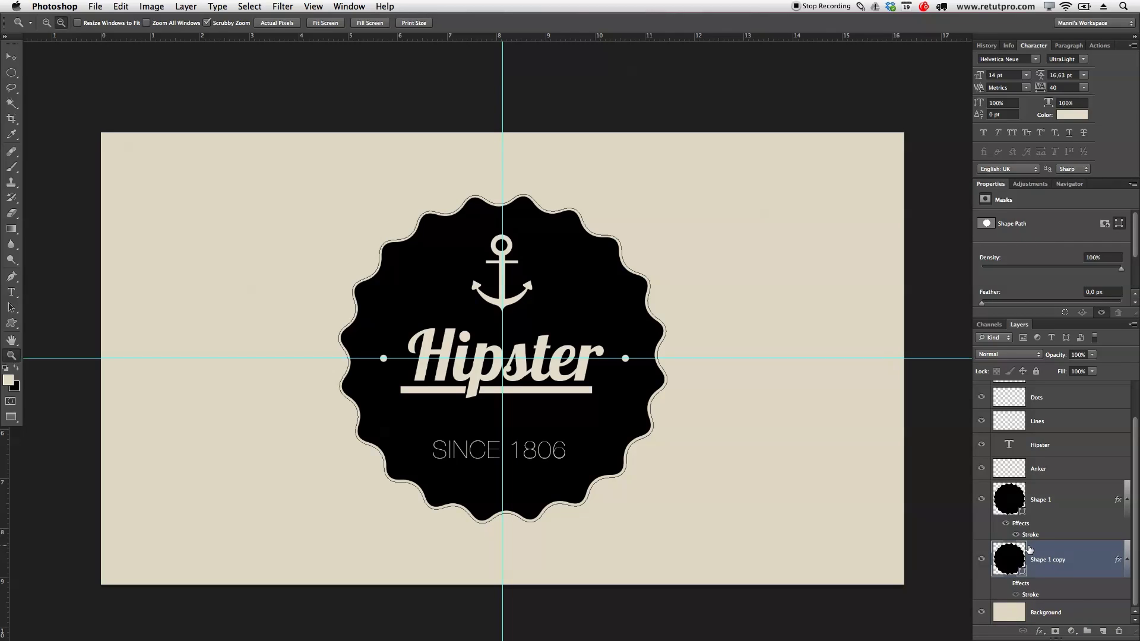
pyautogui.hotkey('ctrl', 't')
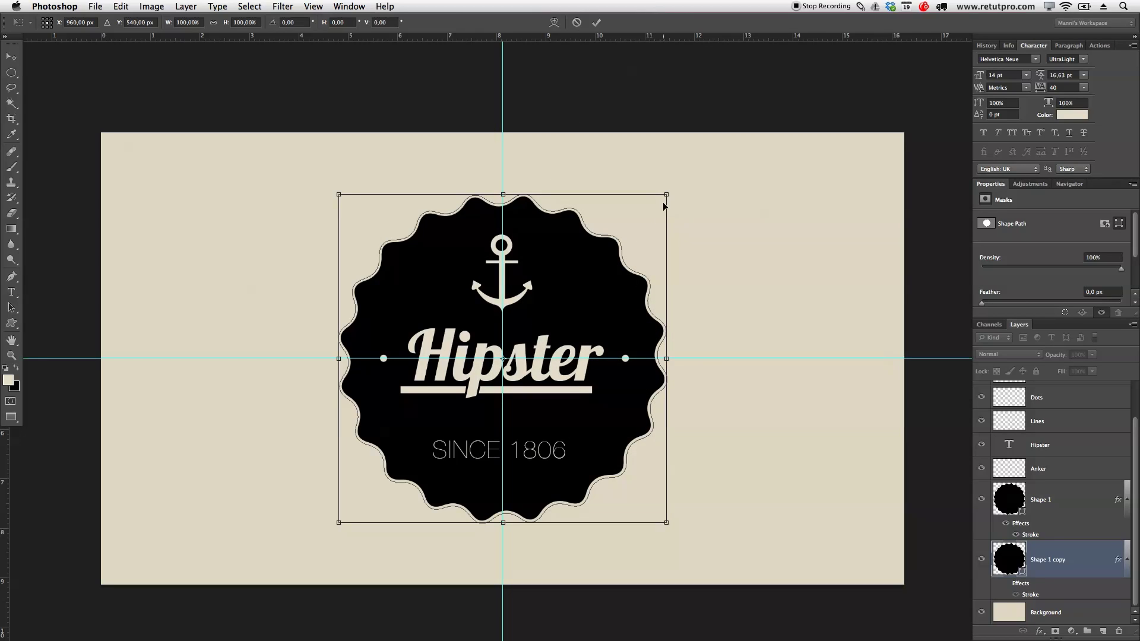
pyautogui.moveTo(667, 196); pyautogui.dragTo(673, 189)
pyautogui.click(597, 22)
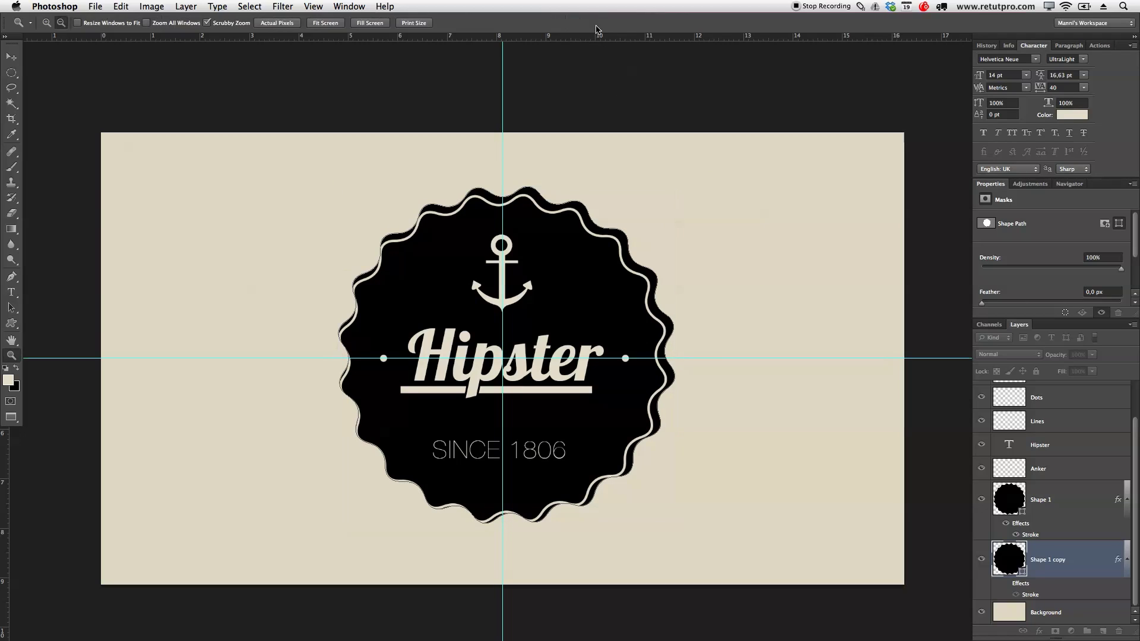
# Nudge the enlarged Shape 1 copy left and down until an even black rim surrounds the beige stroke
pyautogui.press('Left')
pyautogui.press('Left')
pyautogui.press('Left')
pyautogui.press('Left')
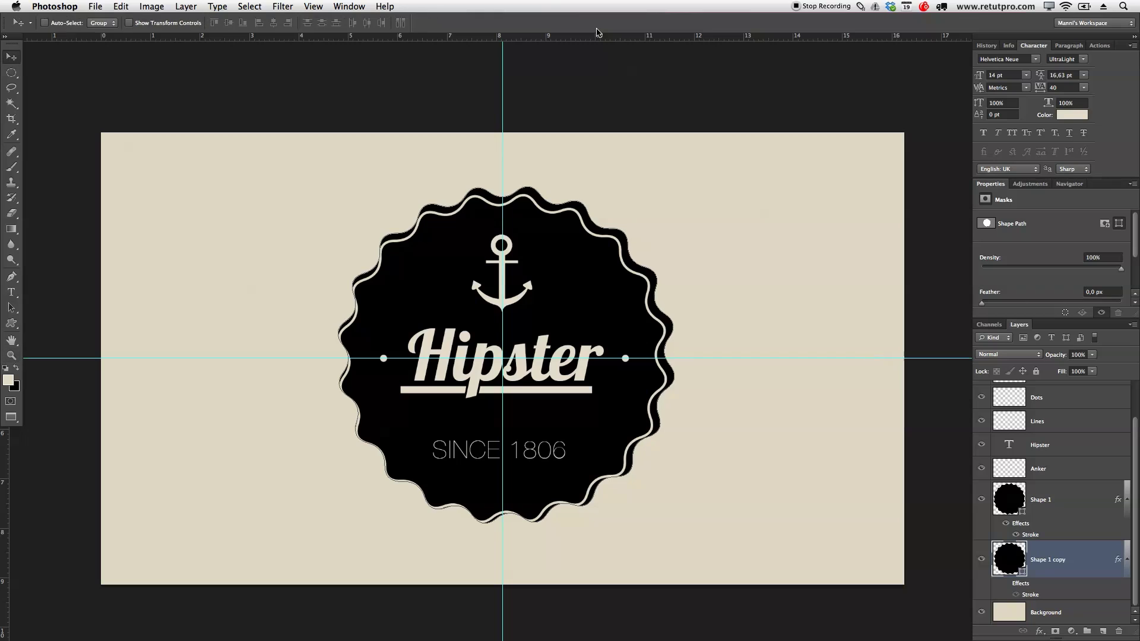
pyautogui.press('Left')
pyautogui.press('Left')
pyautogui.press('Left')
pyautogui.press('Left')
pyautogui.press('Down')
pyautogui.press('Down')
pyautogui.press('Down')
pyautogui.press('Down')
pyautogui.press('Down')
pyautogui.press('Right')
pyautogui.press('Right')
pyautogui.press('Down')
pyautogui.press('Down')
pyautogui.press('Down')
pyautogui.press('Right')
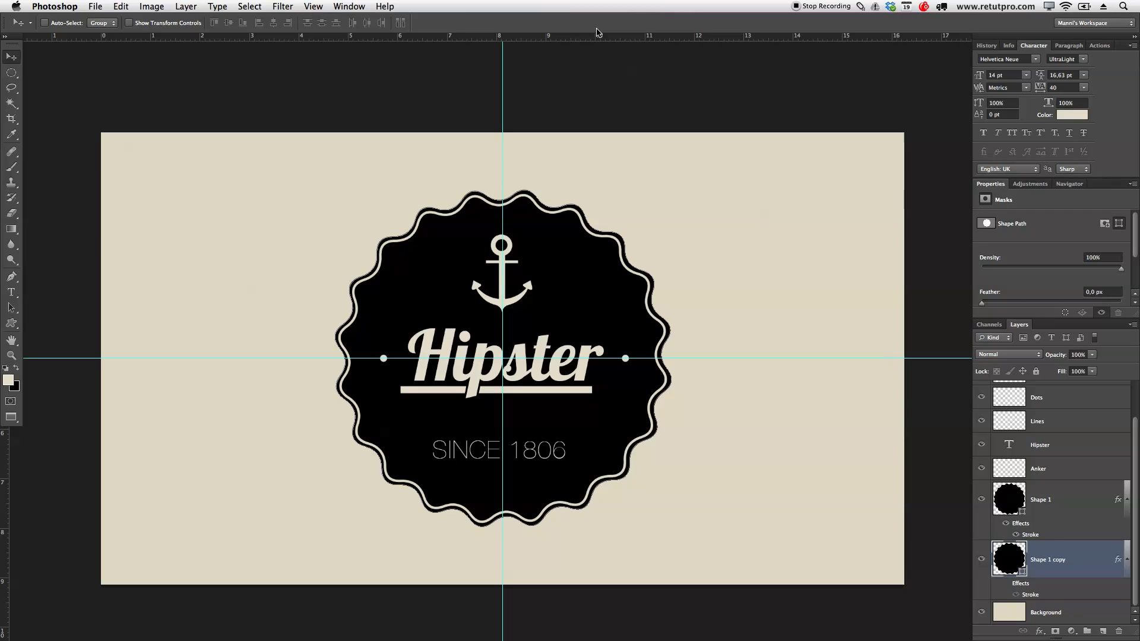
# Enlarge the Shape 1 copy a little more from its upper-right corner to widen the black rim
pyautogui.hotkey('ctrl', 't')
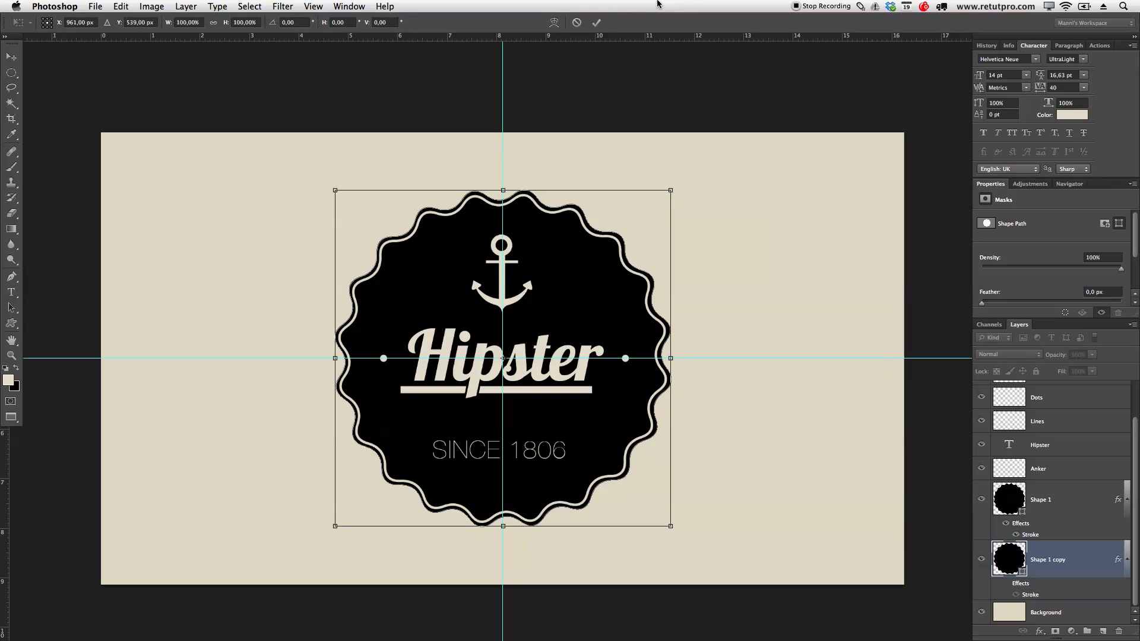
pyautogui.moveTo(673, 189); pyautogui.dragTo(678, 184)
pyautogui.press('Return')
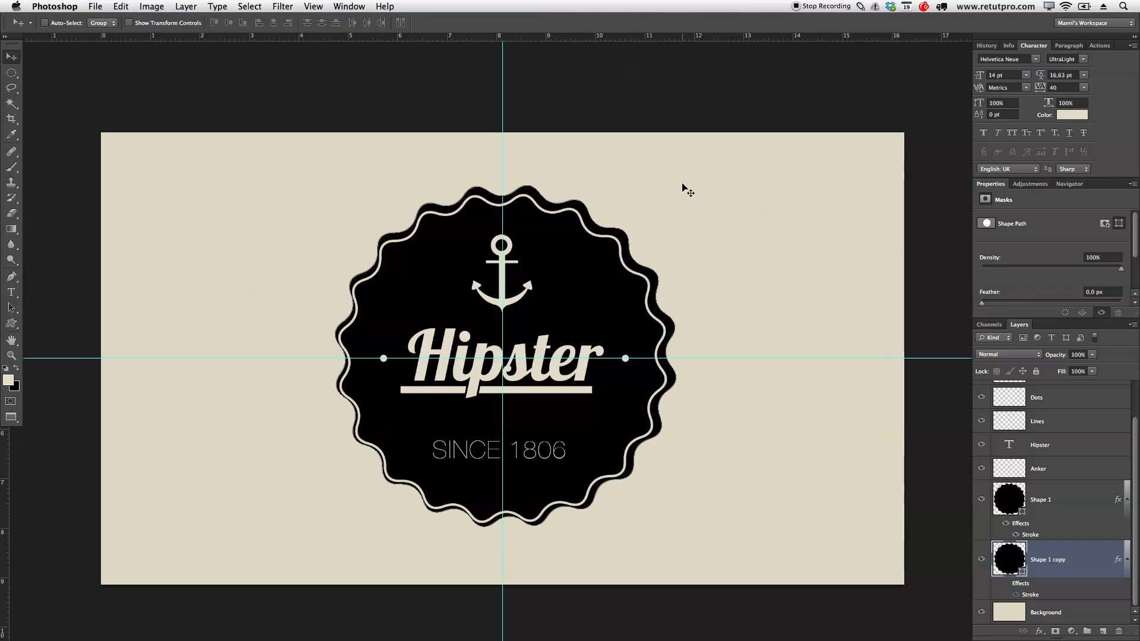
# Nudge the Shape 1 copy down and left in small increments until the black rim is even around the beige stroke
pyautogui.press('Down')
pyautogui.press('Down')
pyautogui.press('Down')
pyautogui.press('Down')
pyautogui.press('Left')
pyautogui.press('Left')
pyautogui.press('Left')
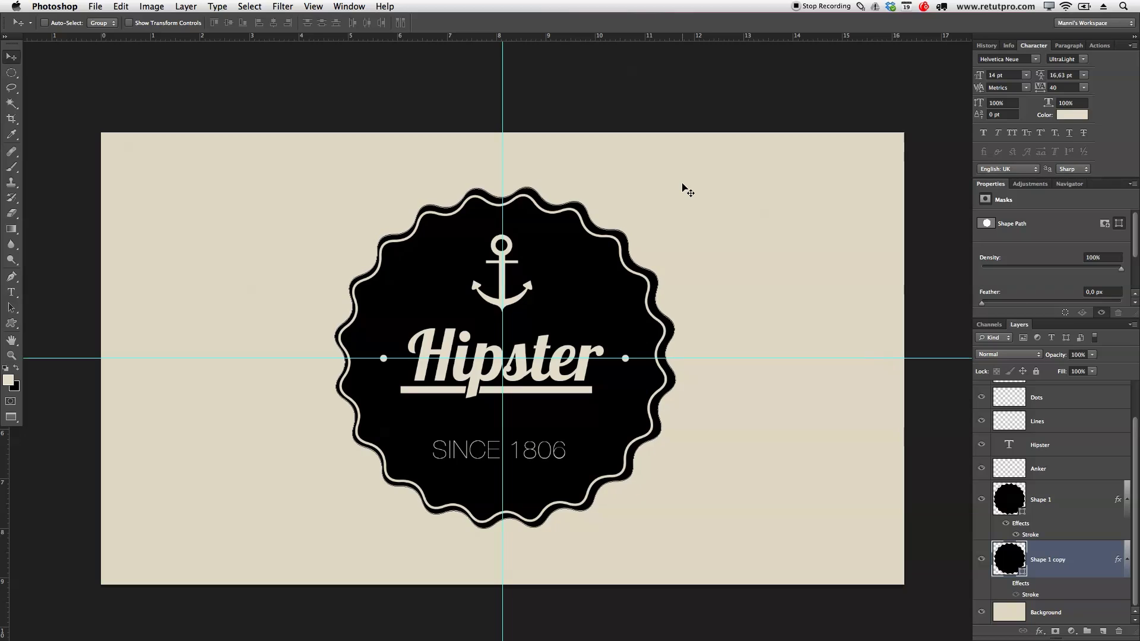
pyautogui.press('Down')
pyautogui.press('Down')
pyautogui.press('Down')
pyautogui.press('Left')
pyautogui.press('Left')
pyautogui.press('Left')
pyautogui.press('Up')
pyautogui.press('Up')
pyautogui.press('Left')
pyautogui.press('Down')
pyautogui.press('Down')
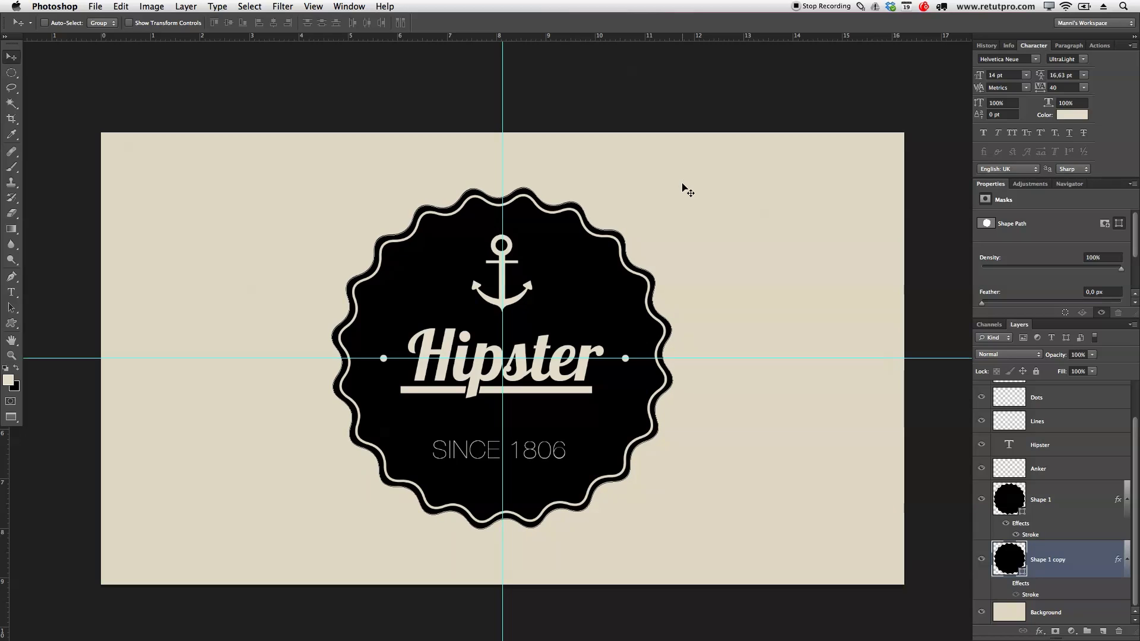
pyautogui.press('Right')
pyautogui.press('Up')
pyautogui.press('Up')
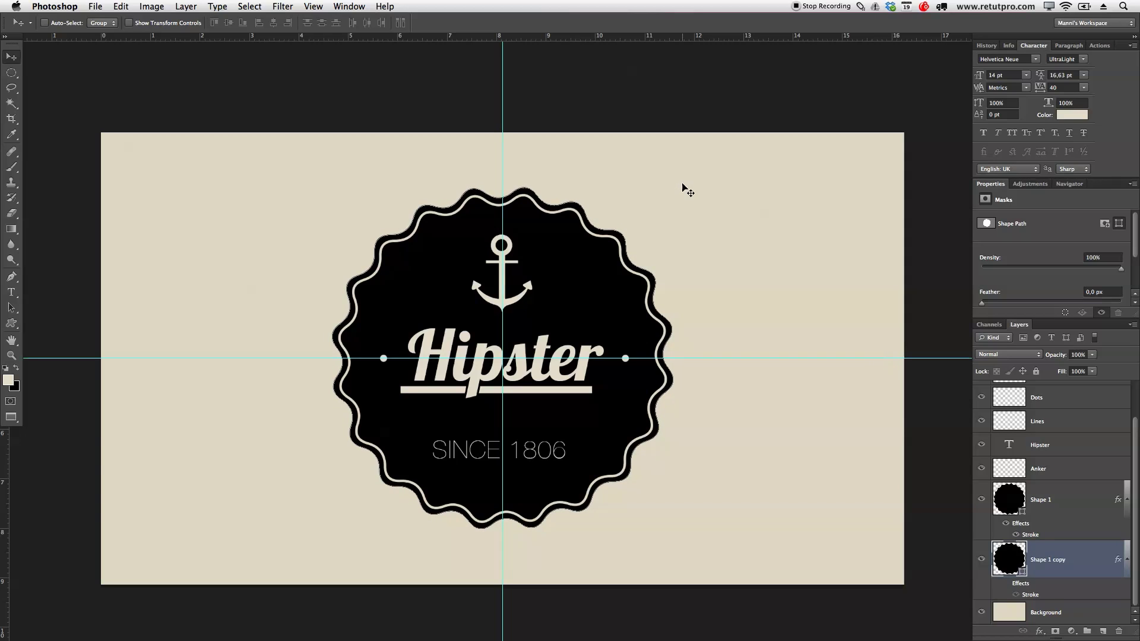
# Clear all guides from the badge document
pyautogui.click(283, 6)
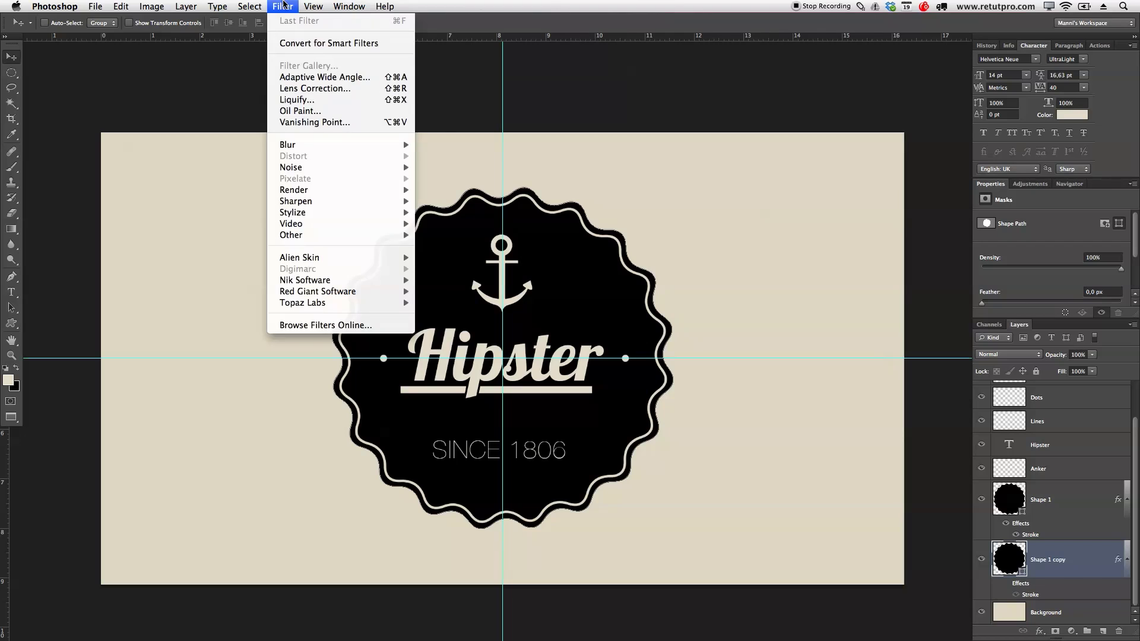
pyautogui.moveTo(313, 6)
pyautogui.click(368, 292)
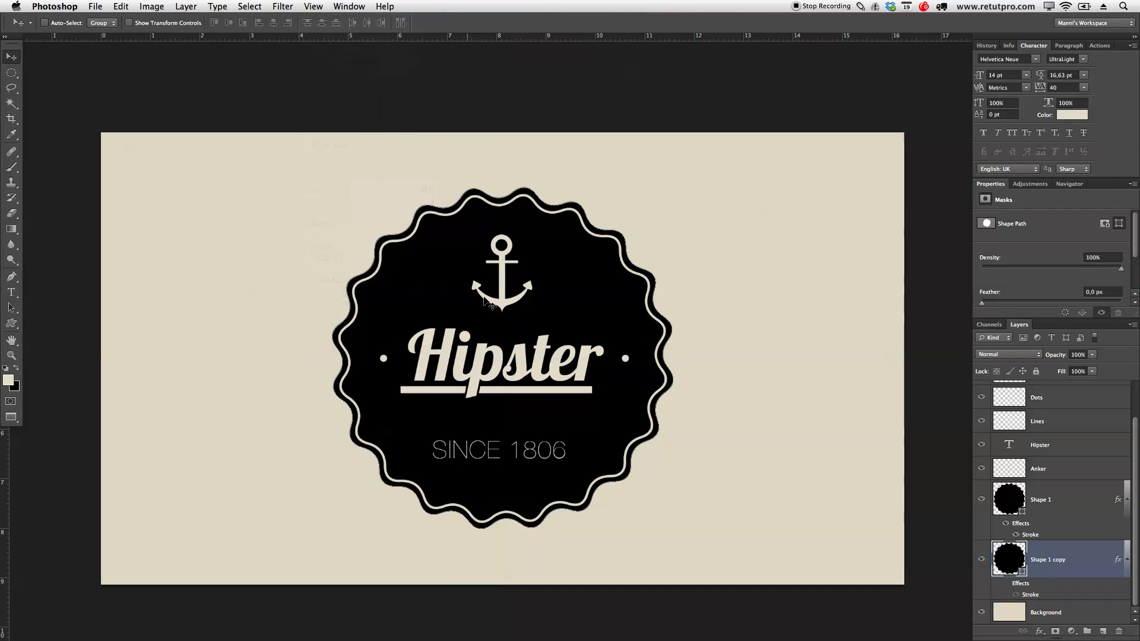
# Rename the Shape 1 copy layer as "shape II"
pyautogui.press('z')
pyautogui.moveTo(557, 303); pyautogui.dragTo(610, 313)
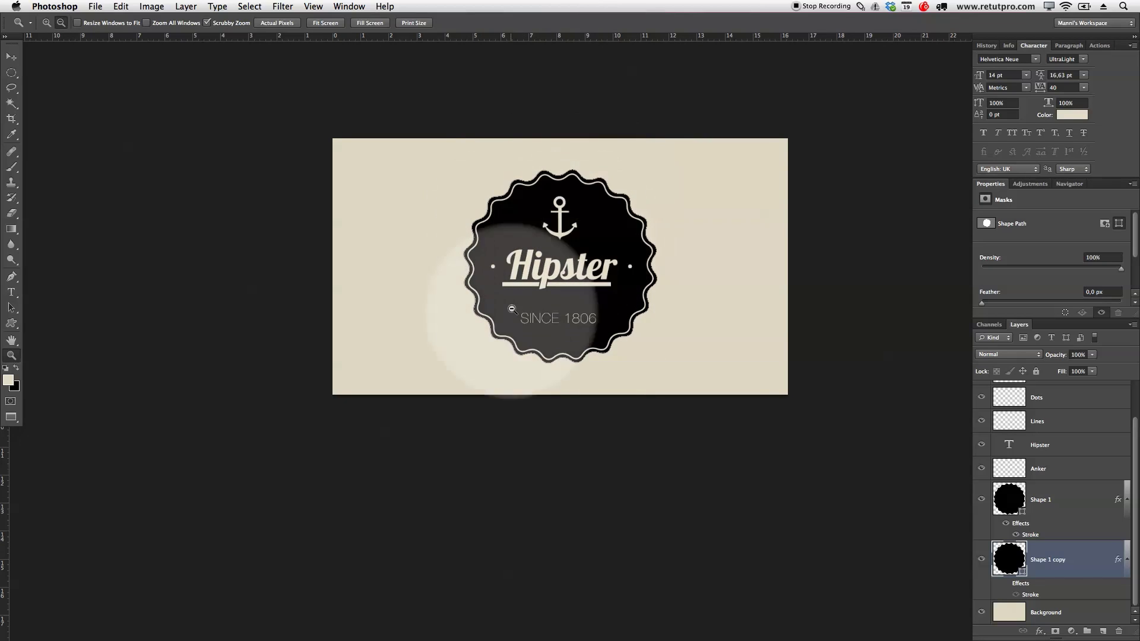
pyautogui.click(1043, 500)
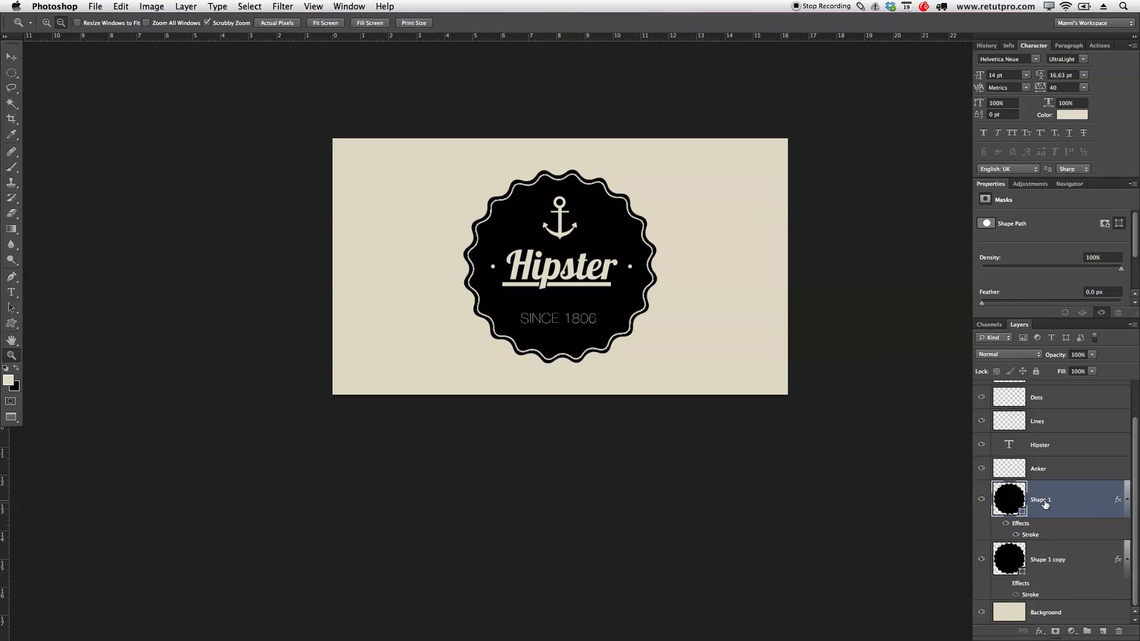
pyautogui.doubleClick(1056, 559)
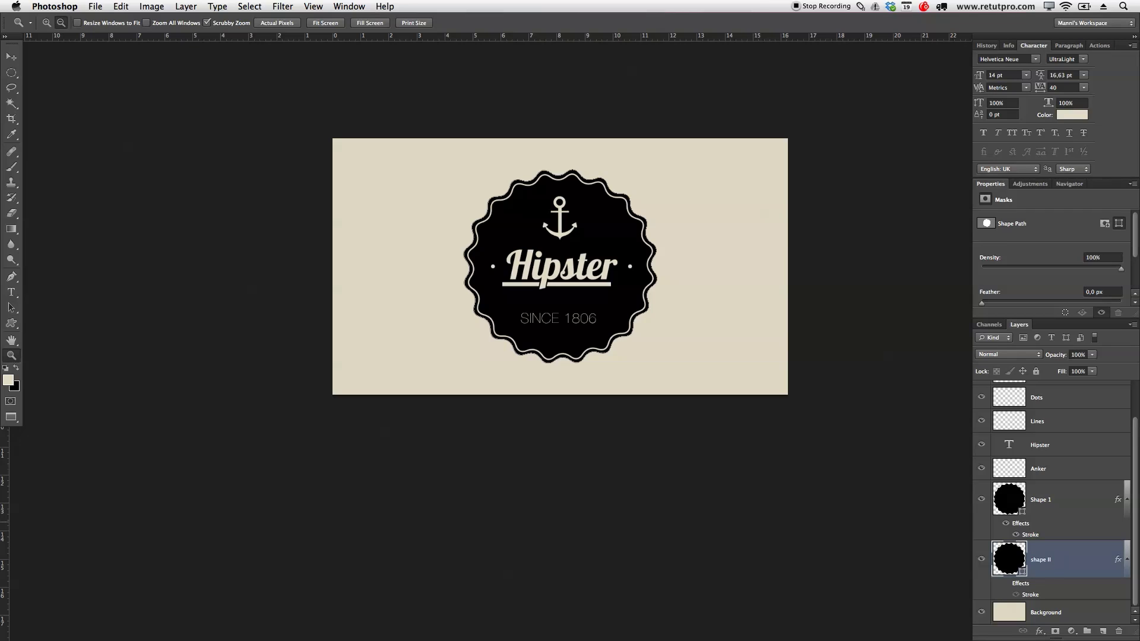
# Group all layers from "shape II" up to the SINCE 1806 text and name the group "Badge"
pyautogui.scroll(2, 1123, 511)
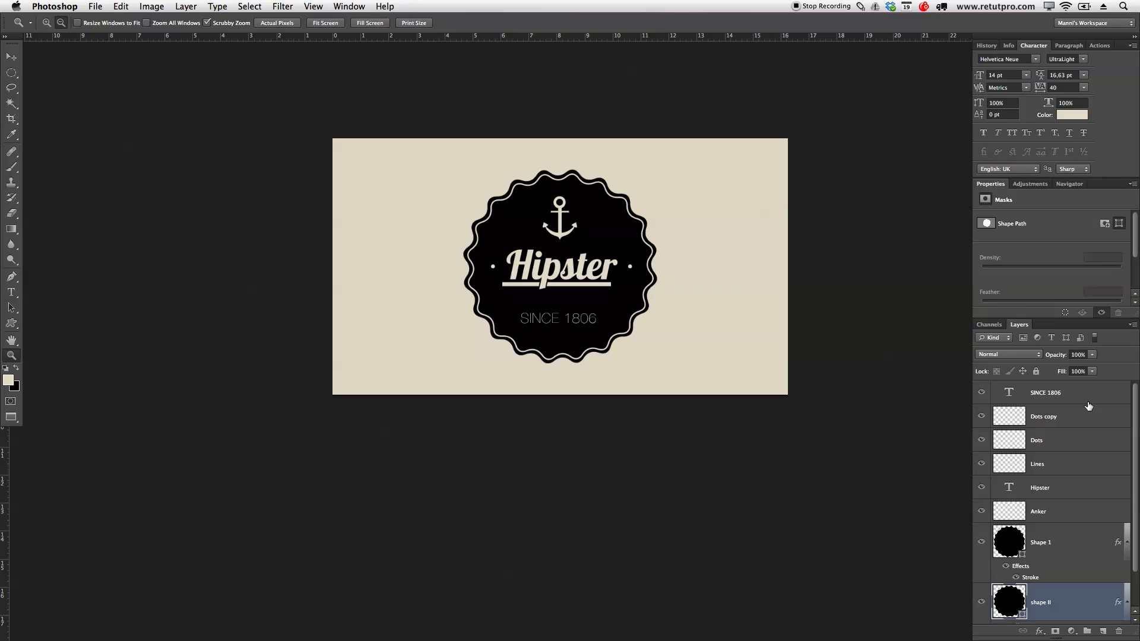
pyautogui.keyDown('shift'); pyautogui.click(1086, 402); pyautogui.keyUp('shift')
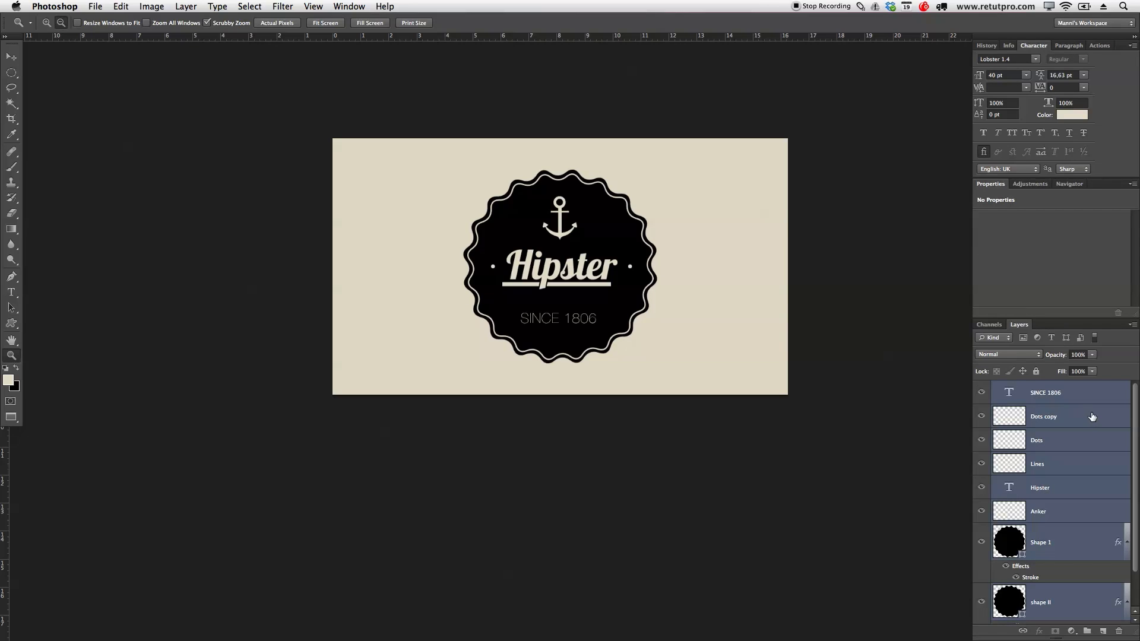
pyautogui.press('super+g')
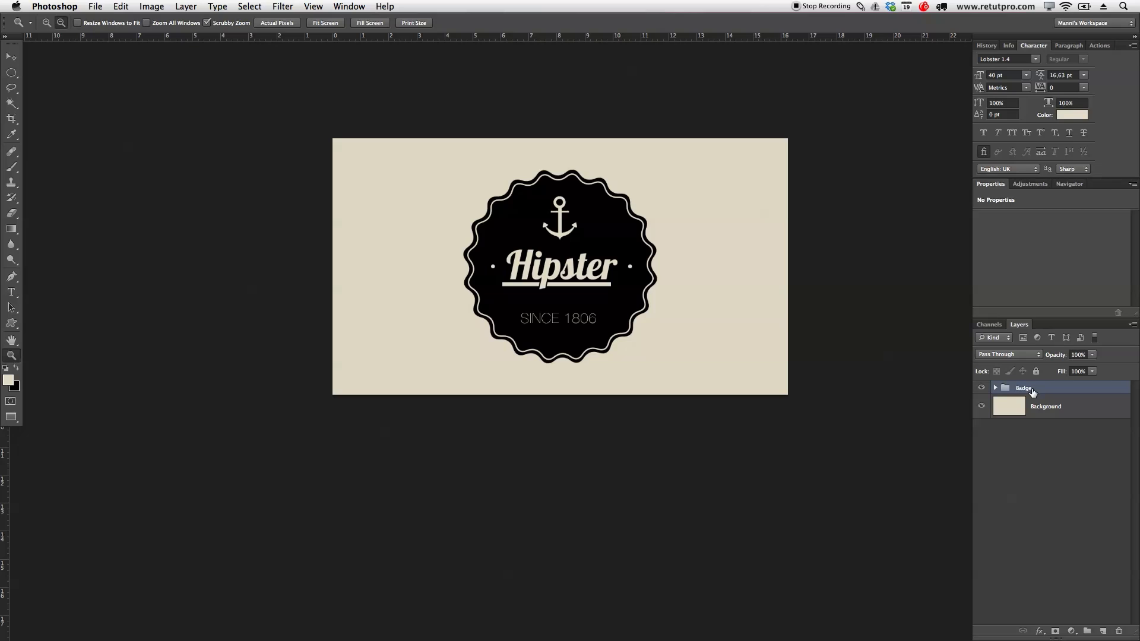
# Expand the Badge group and switch the Shape 1 layer off and on to examine its part in the badge
pyautogui.click(995, 388)
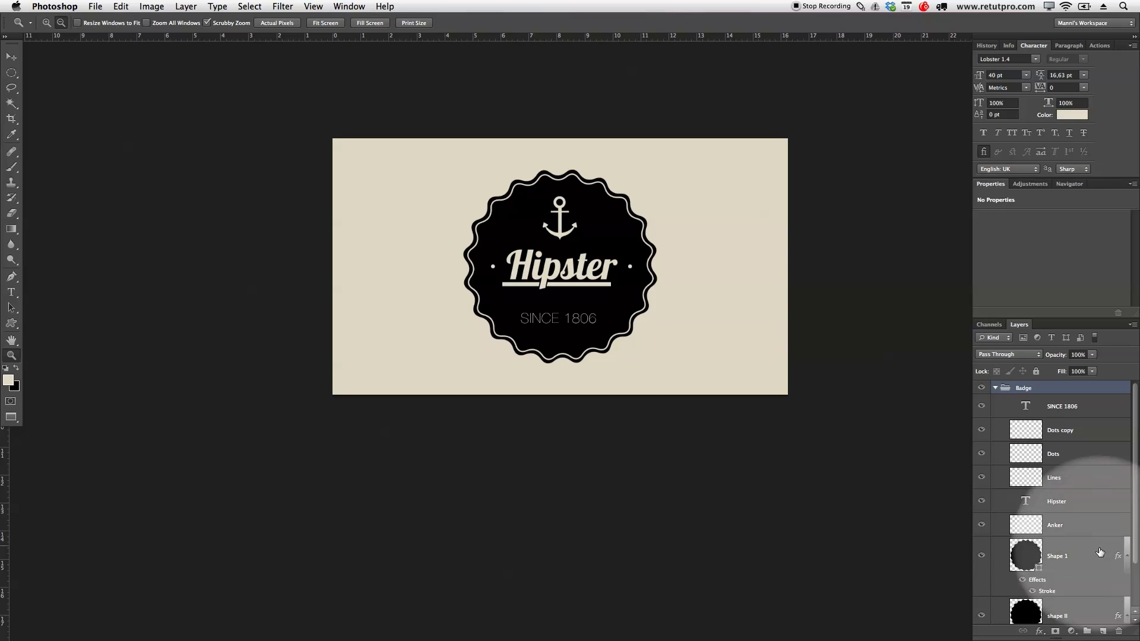
pyautogui.click(1055, 561)
pyautogui.click(982, 558)
pyautogui.click(983, 558)
pyautogui.click(982, 558)
pyautogui.click(982, 558)
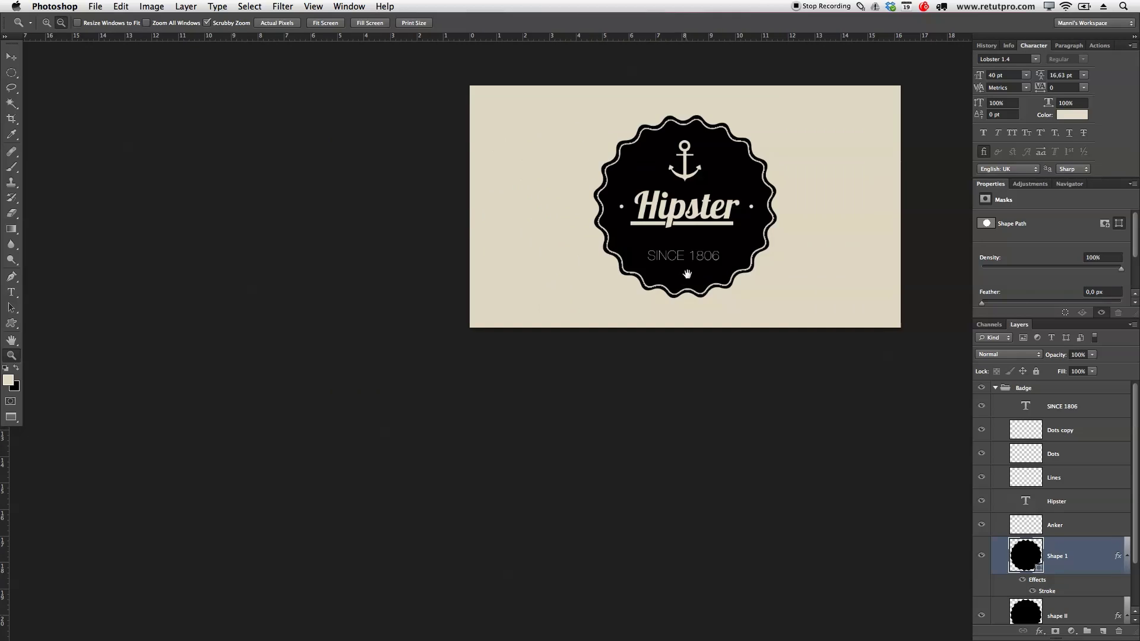
pyautogui.moveTo(687, 275); pyautogui.dragTo(606, 328)
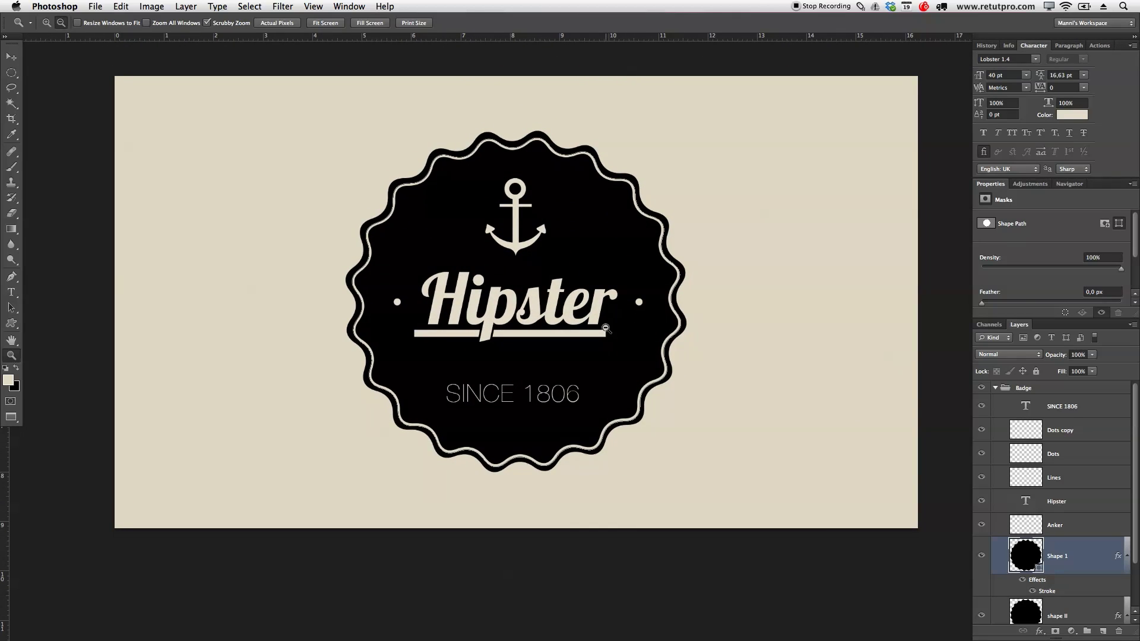